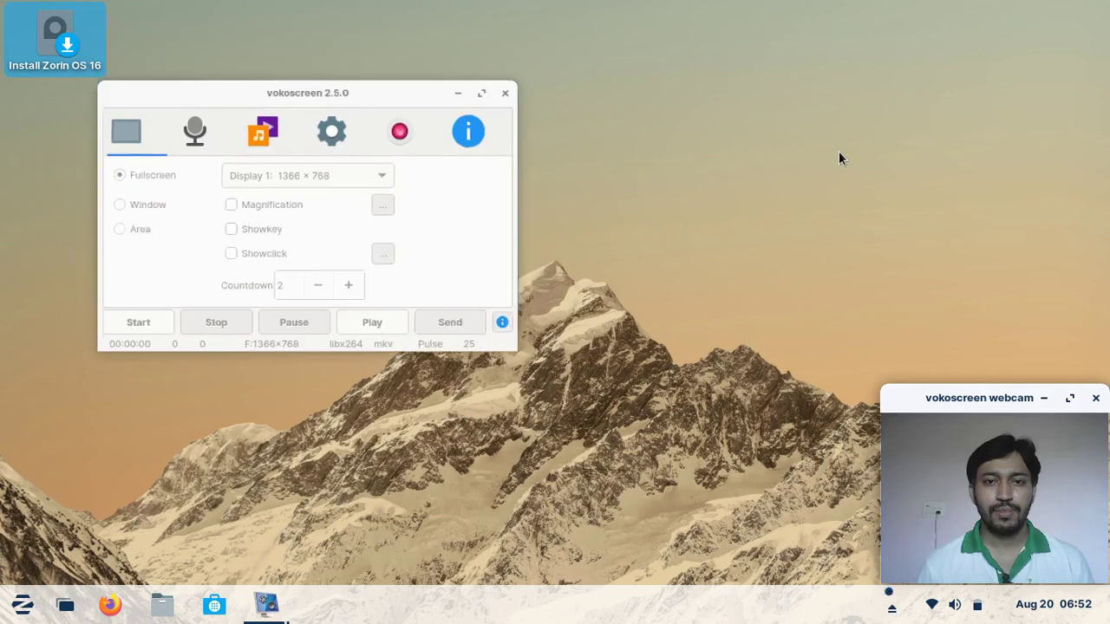
key(ctrl+shift+F10)
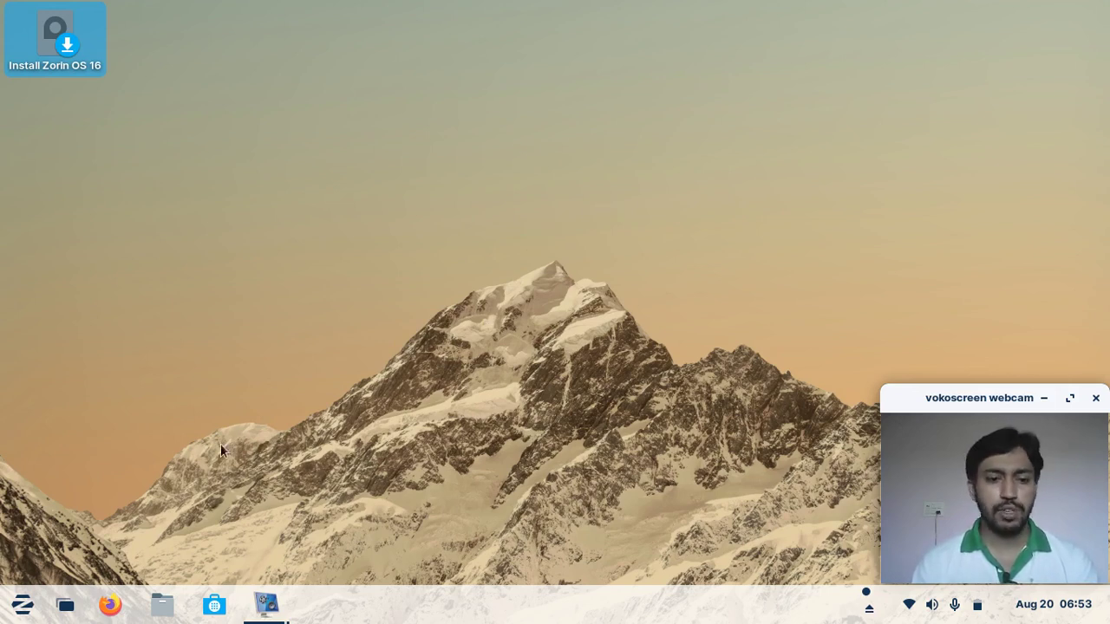
click(21, 607)
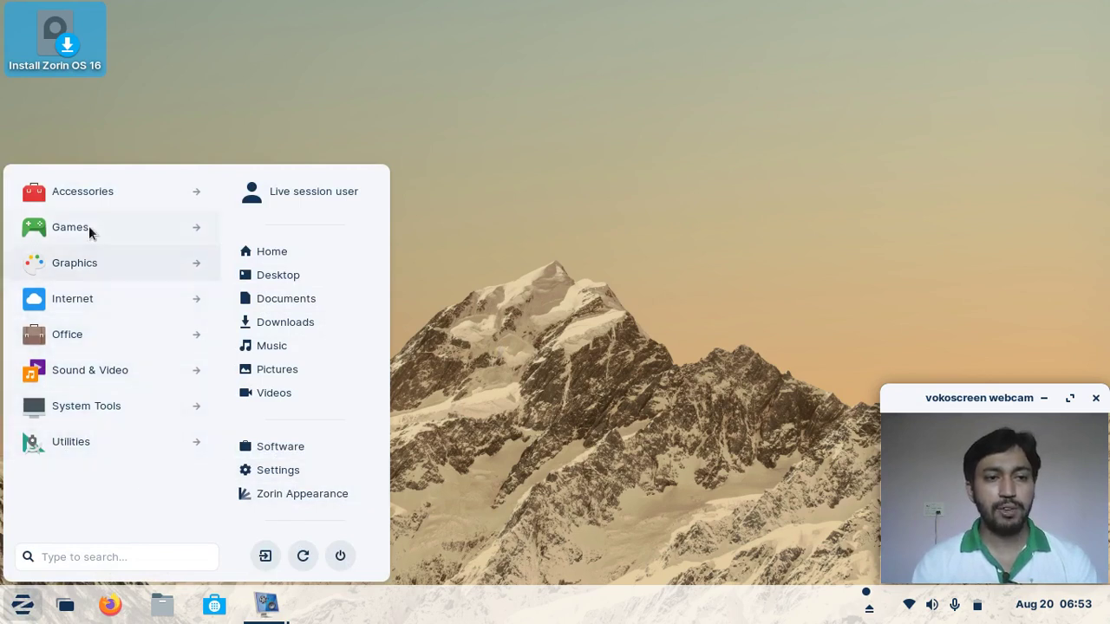
click(634, 321)
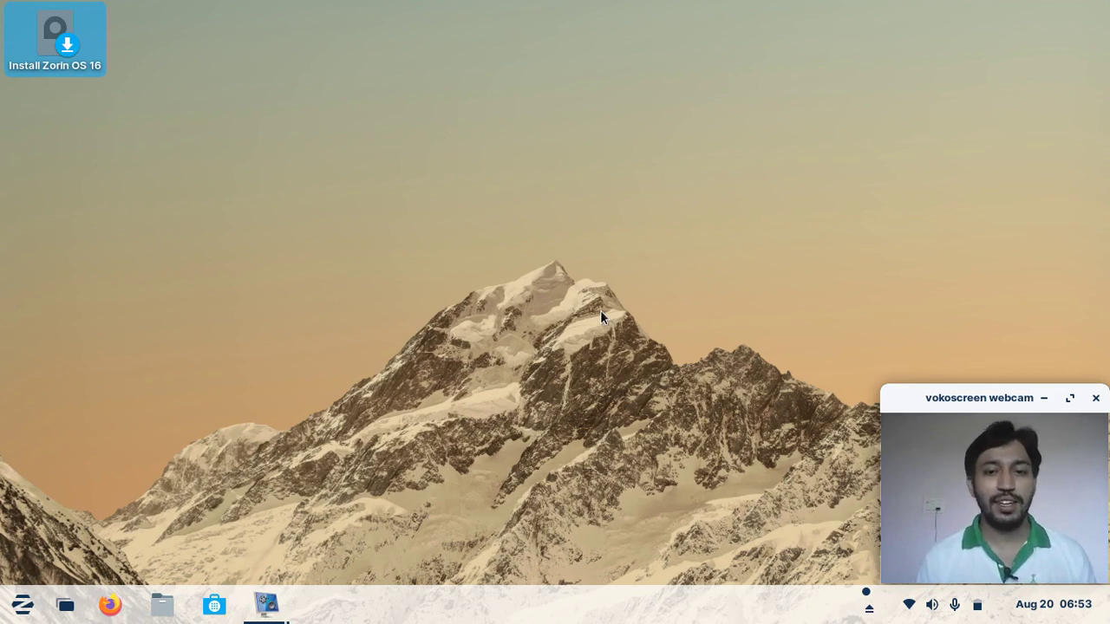
Open Zorin Appearance and look through the available desktop layouts, including the additional Pro layouts.
click(22, 605)
click(290, 501)
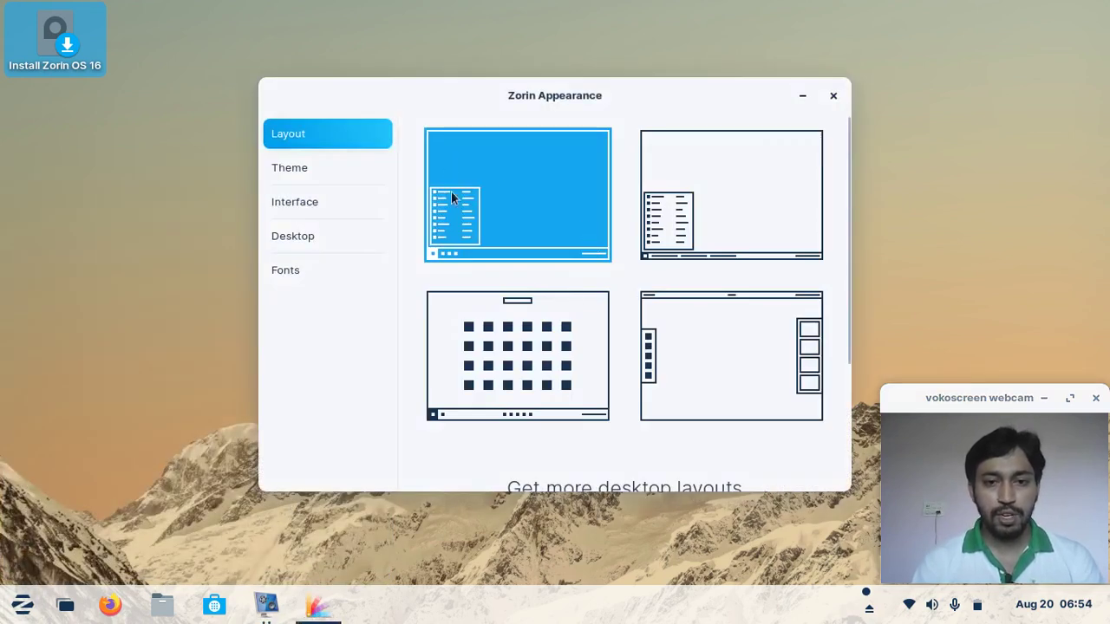
scroll(632, 297, down, 2)
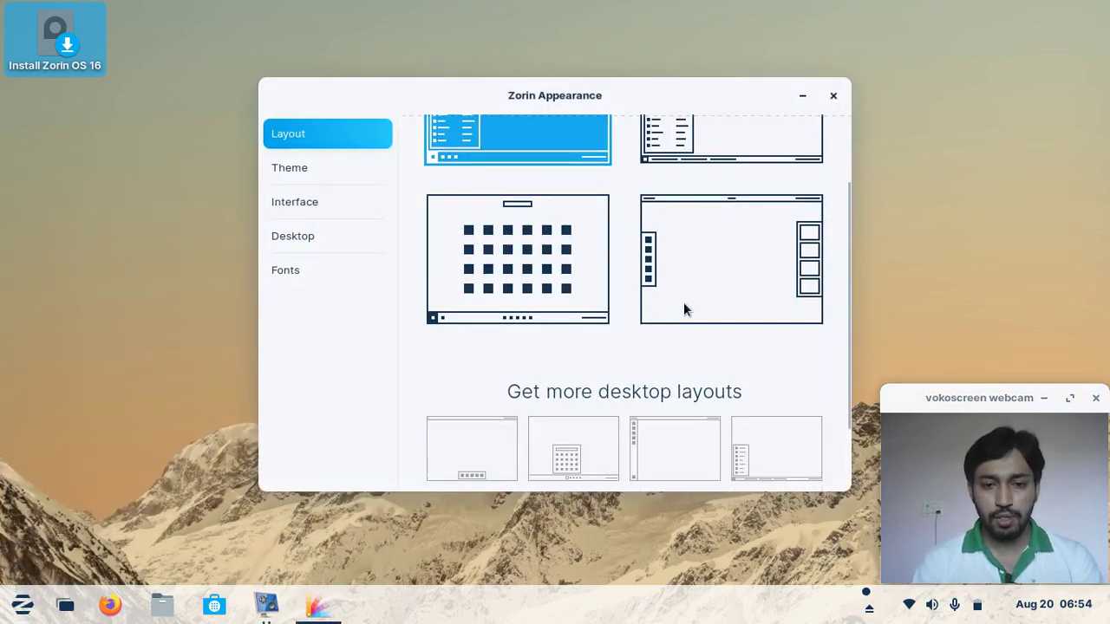
scroll(686, 310, up, 2)
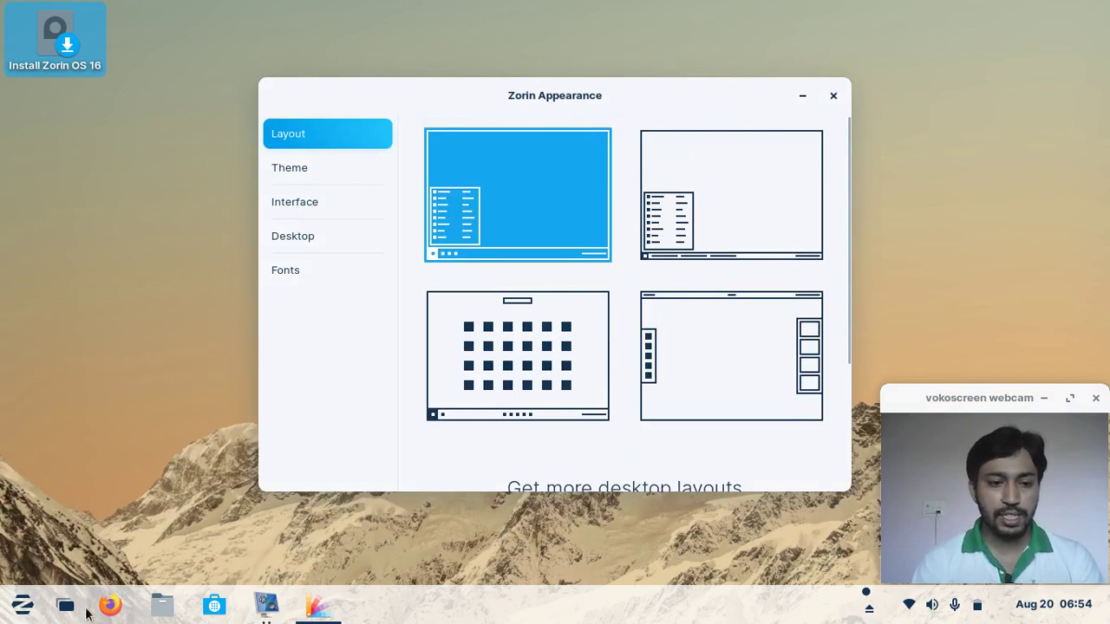
Apply the desktop layout whose slim taskbar shows window titles, and preview its application menu.
click(710, 201)
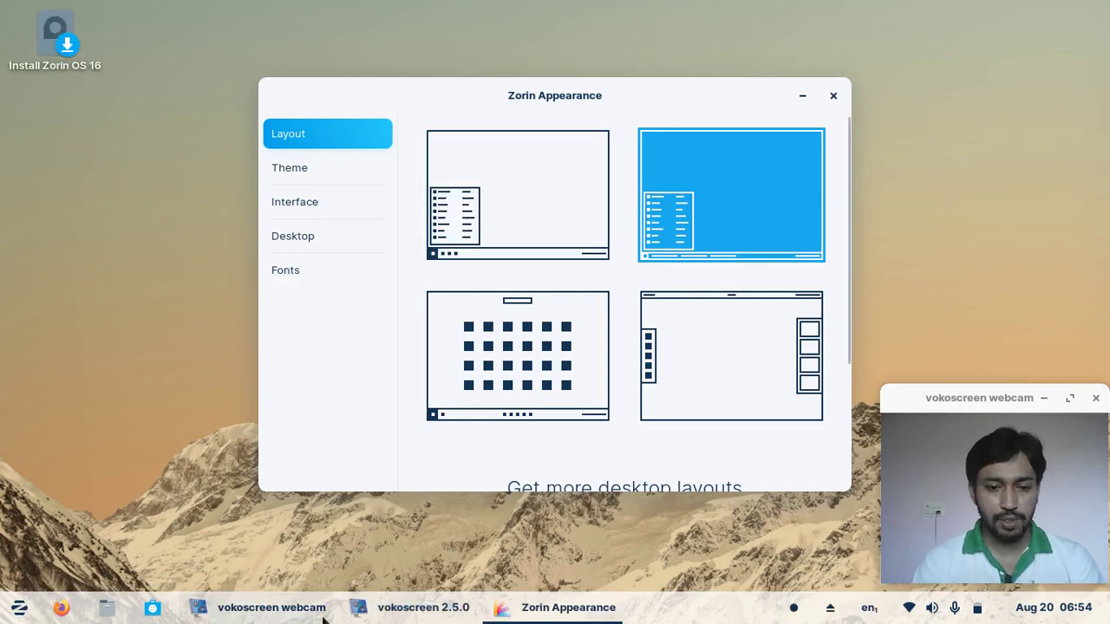
click(19, 607)
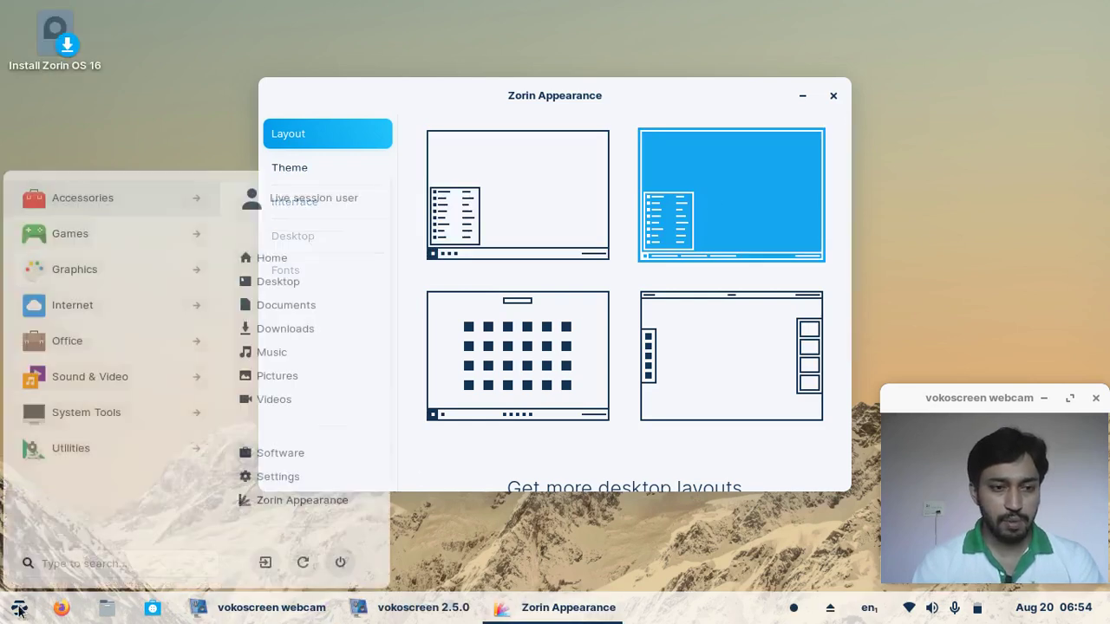
click(120, 82)
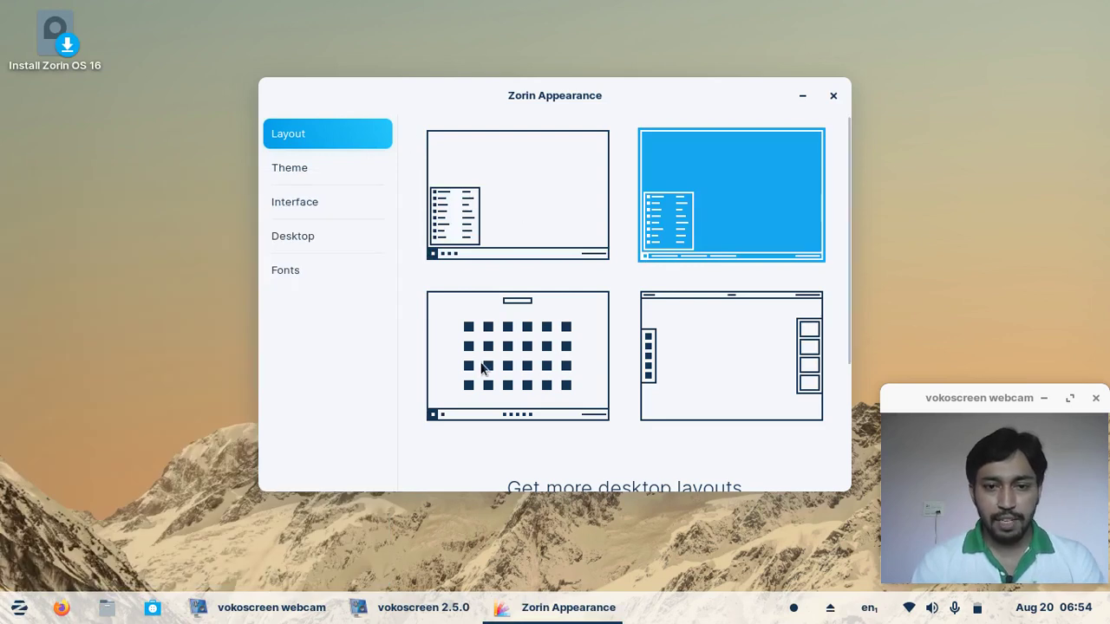
Apply the desktop layout with centred taskbar icons and a full-screen app grid, and browse the grid's pages.
click(531, 361)
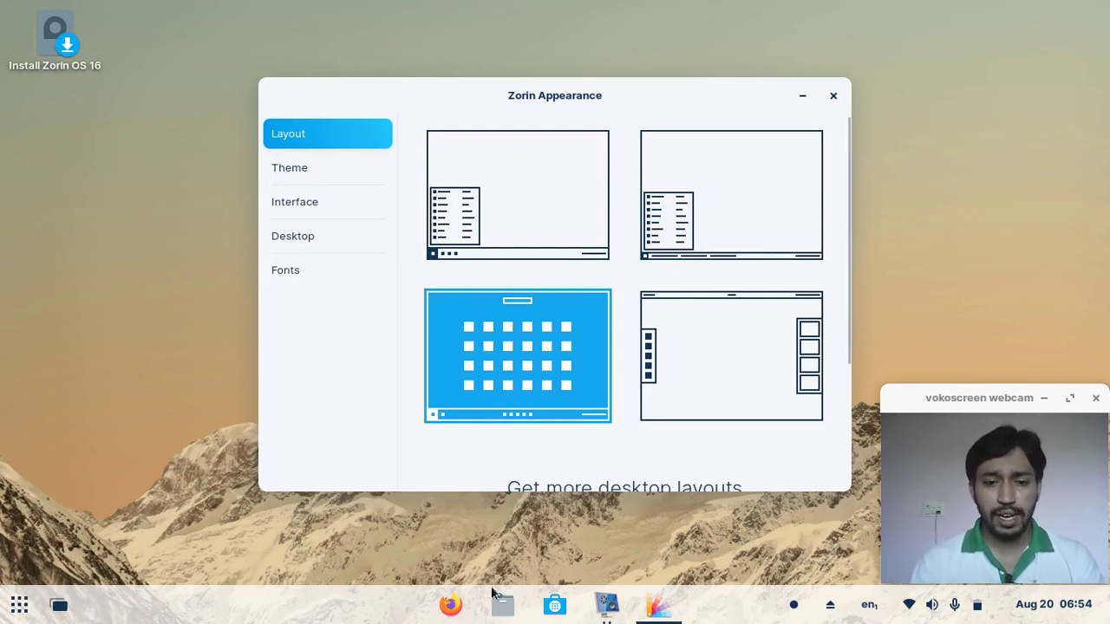
click(19, 605)
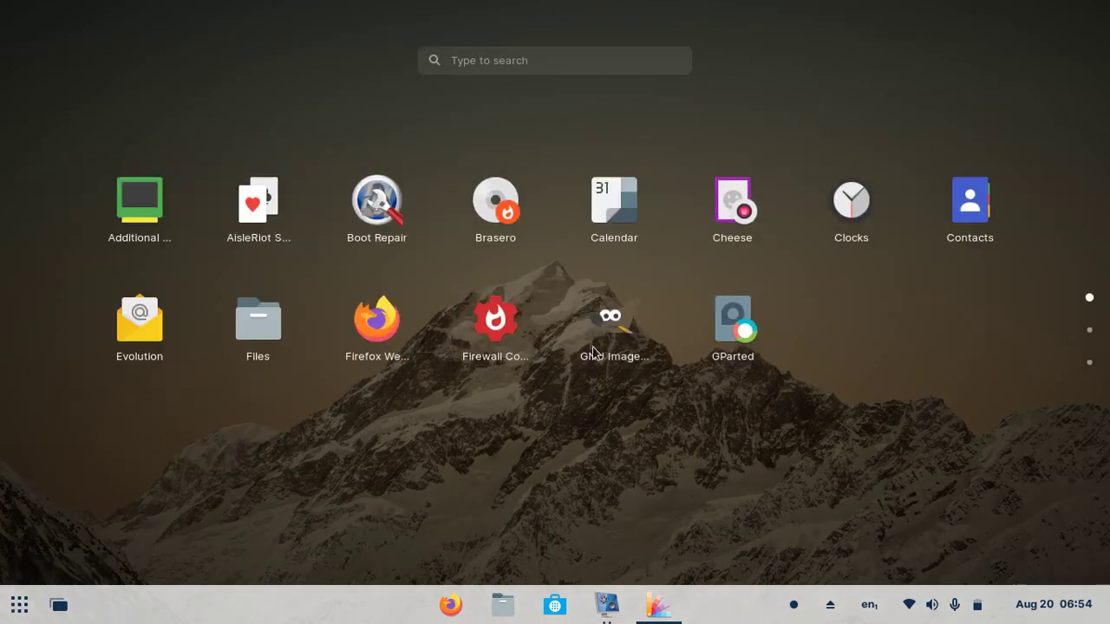
click(1095, 331)
click(1087, 361)
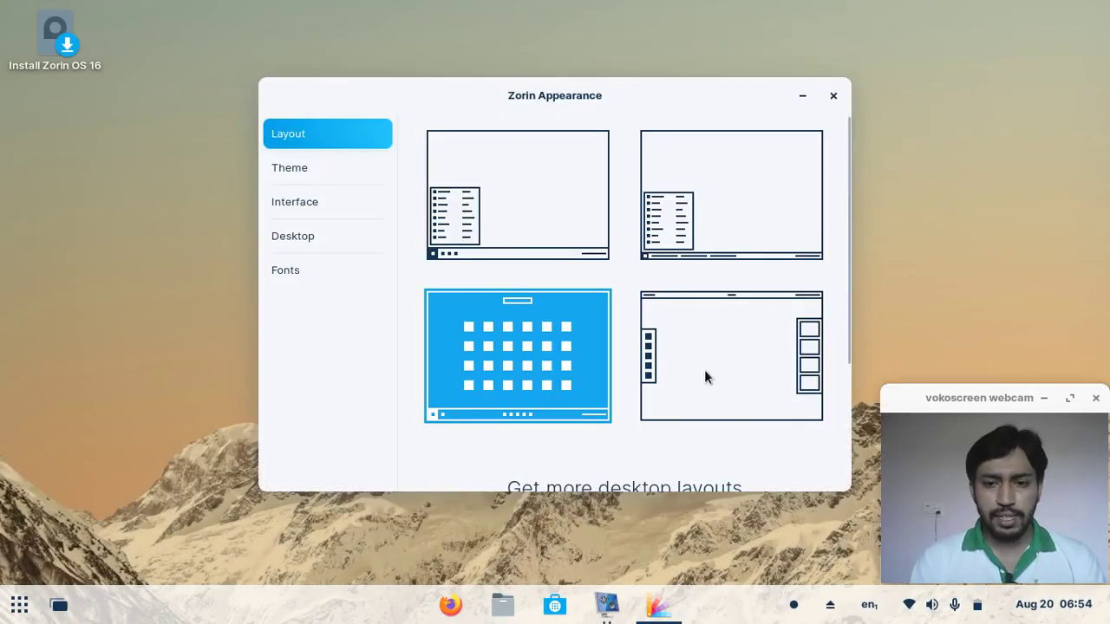
Apply the desktop layout with a top bar, side dock and workspaces, check its activities overview, and return to Zorin Appearance.
click(704, 371)
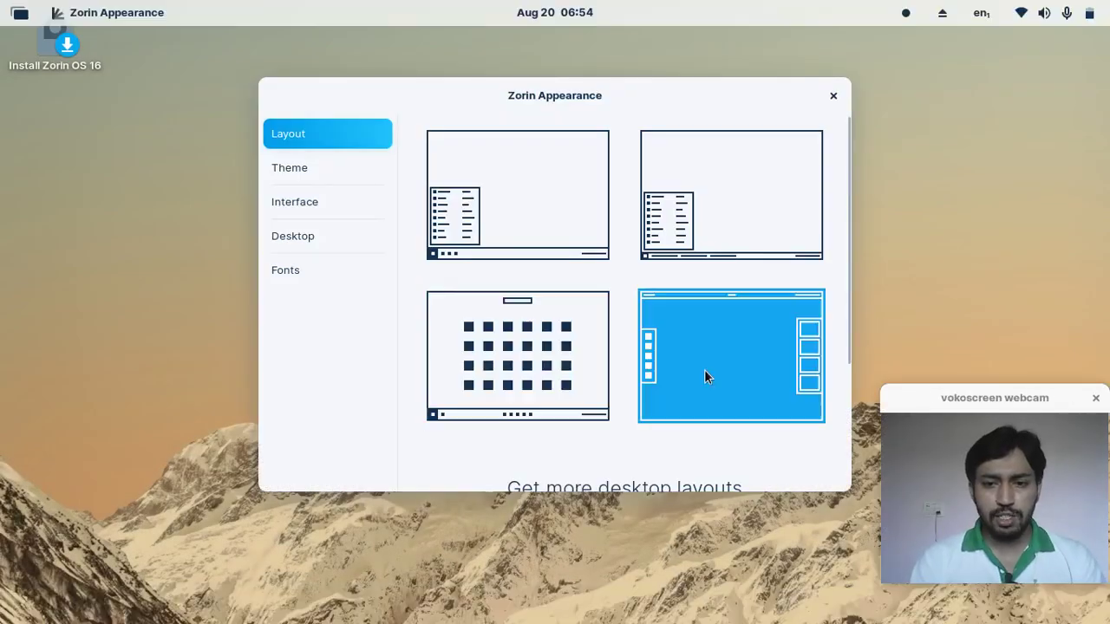
click(23, 15)
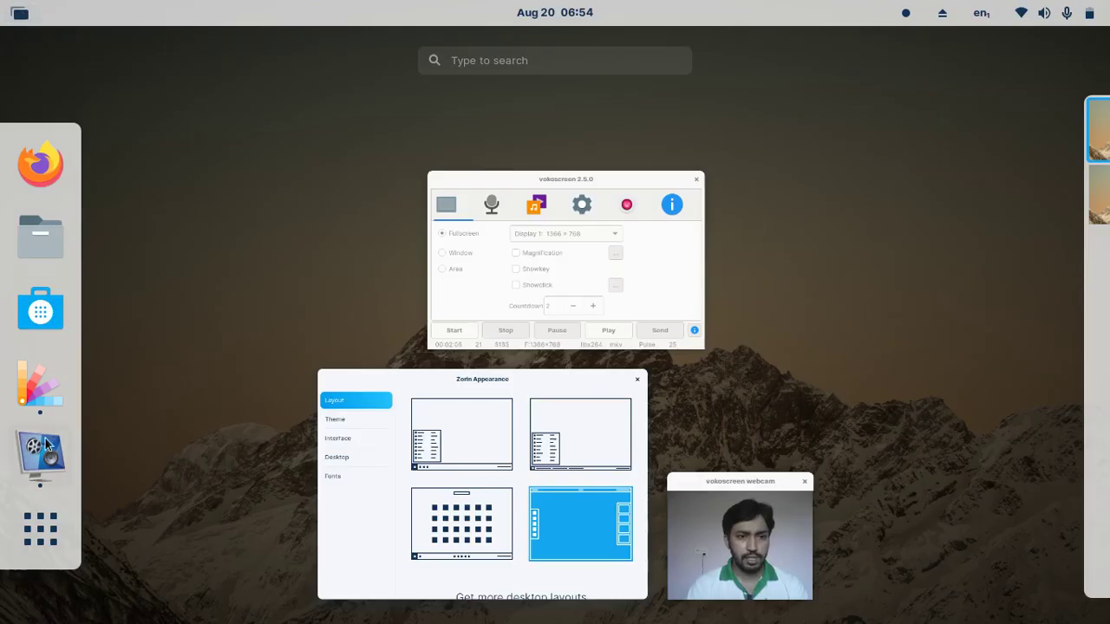
mouse_move(637, 190)
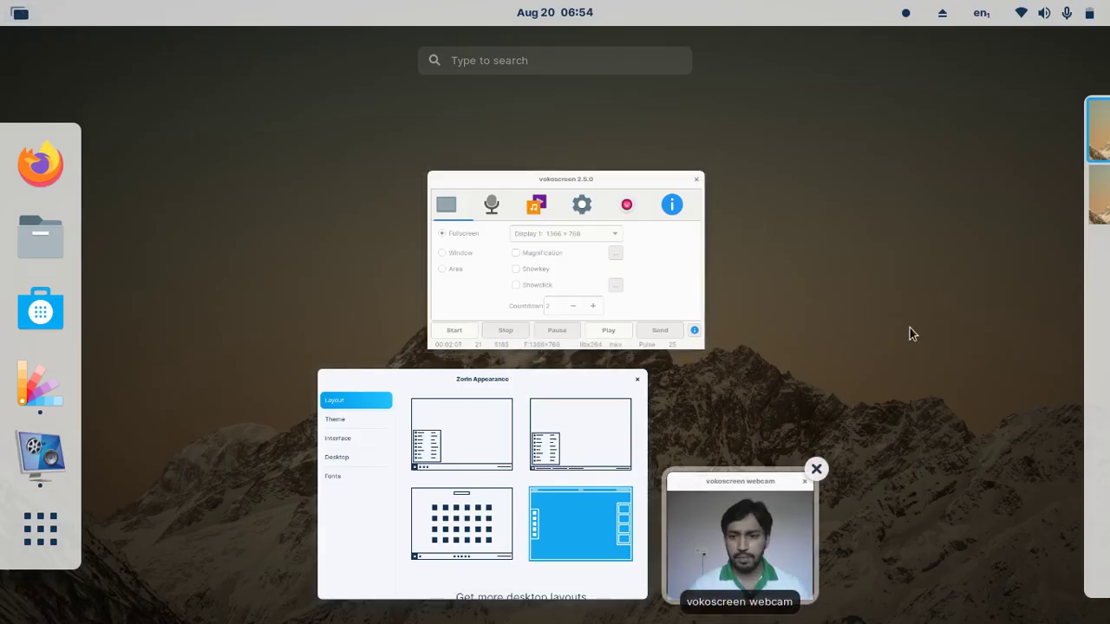
click(478, 429)
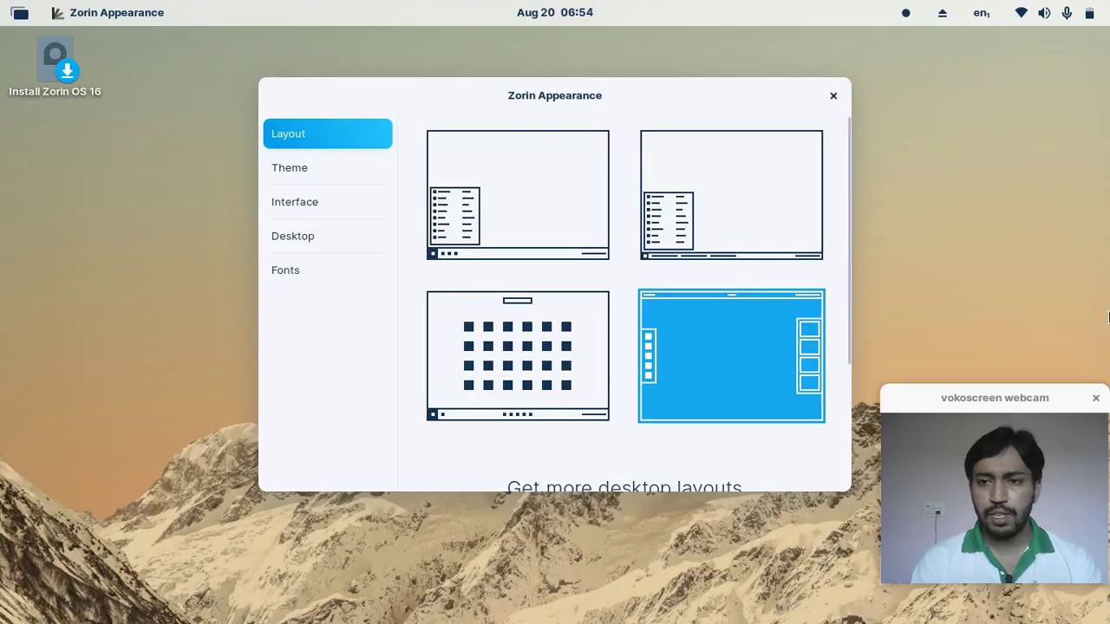
View the Pro-only layouts, restore the first layout with the left-aligned icon taskbar, and close Zorin Appearance.
scroll(748, 321, down, 5)
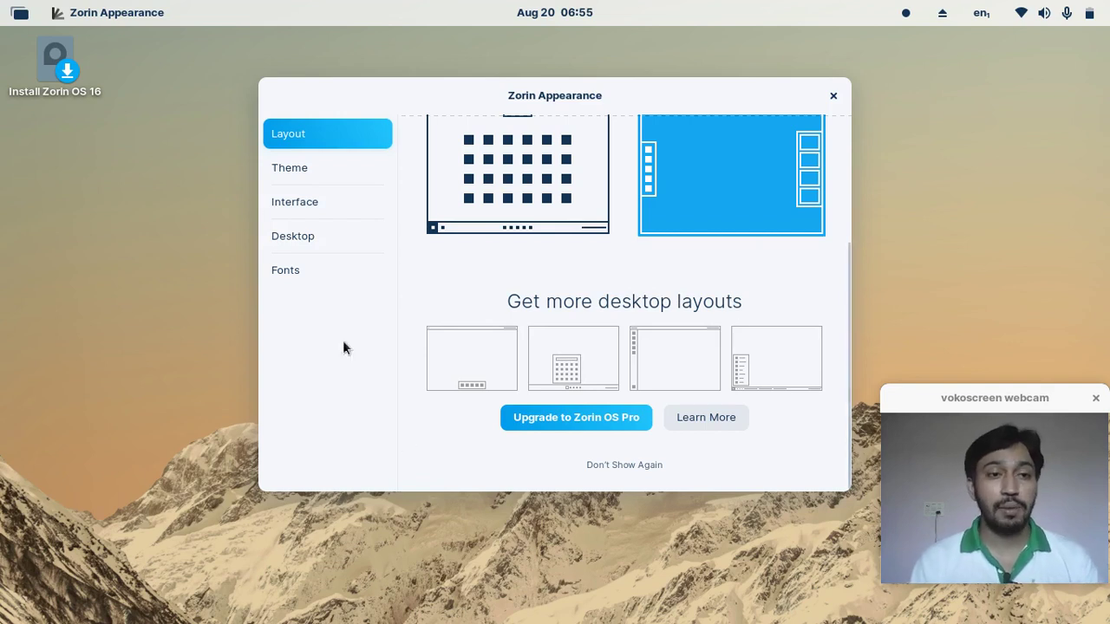
scroll(650, 274, up, 5)
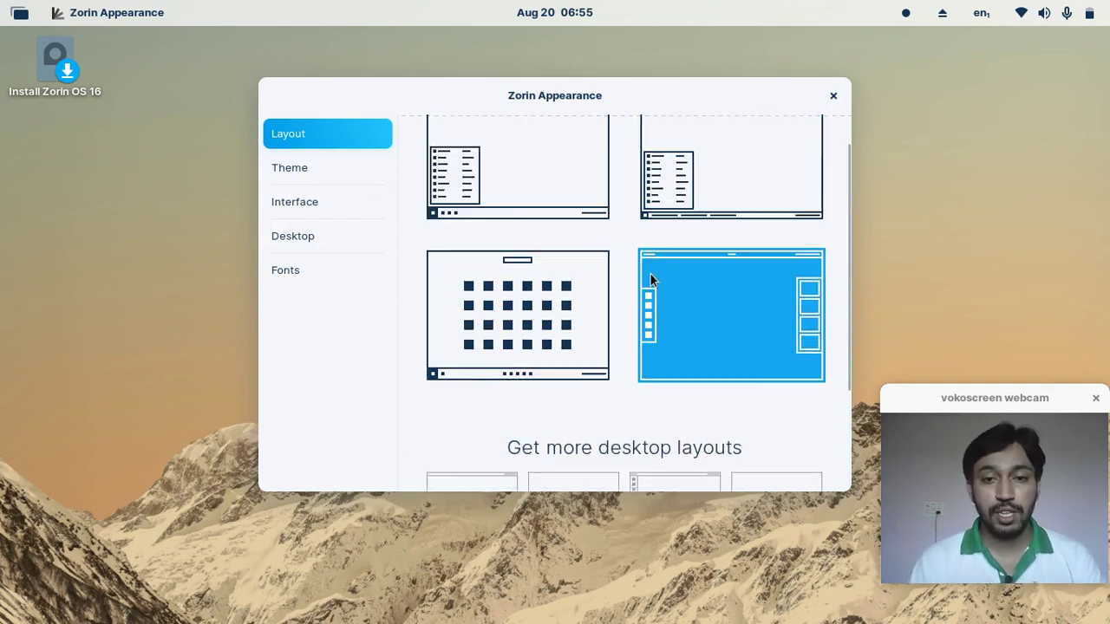
click(516, 192)
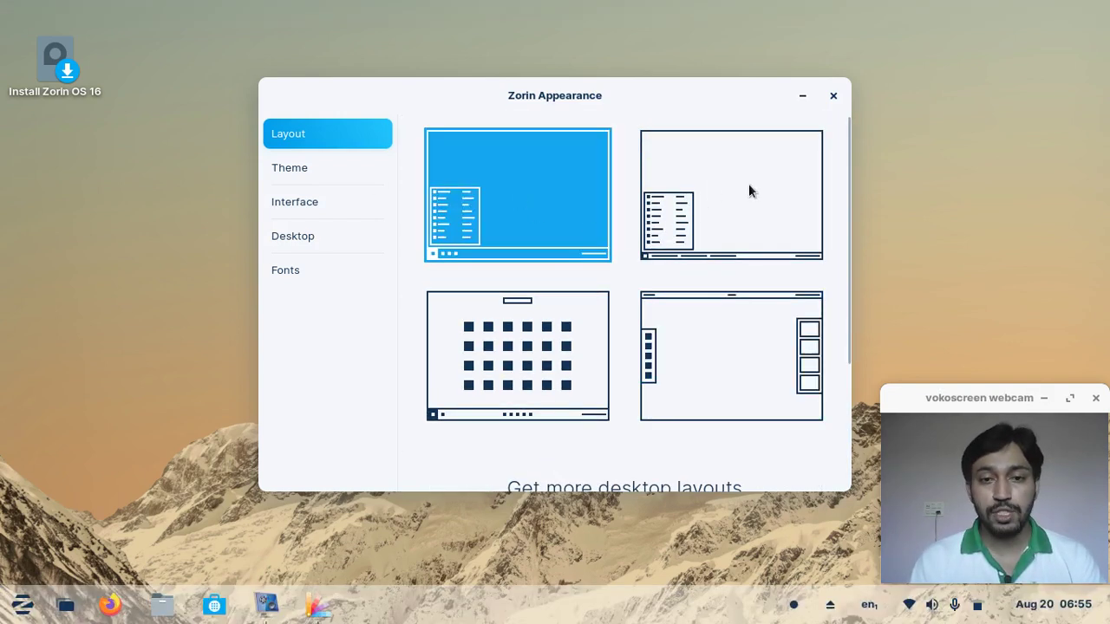
click(834, 96)
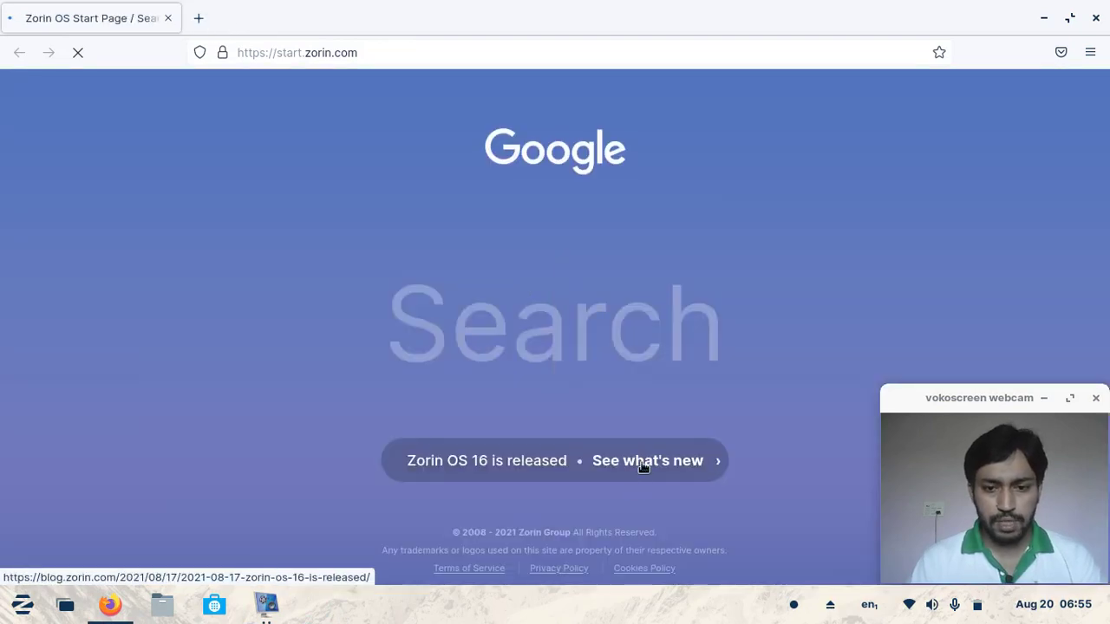
In Firefox, open the Zorin OS 16 release article from the Zorin start page and close the start page.
click(642, 467)
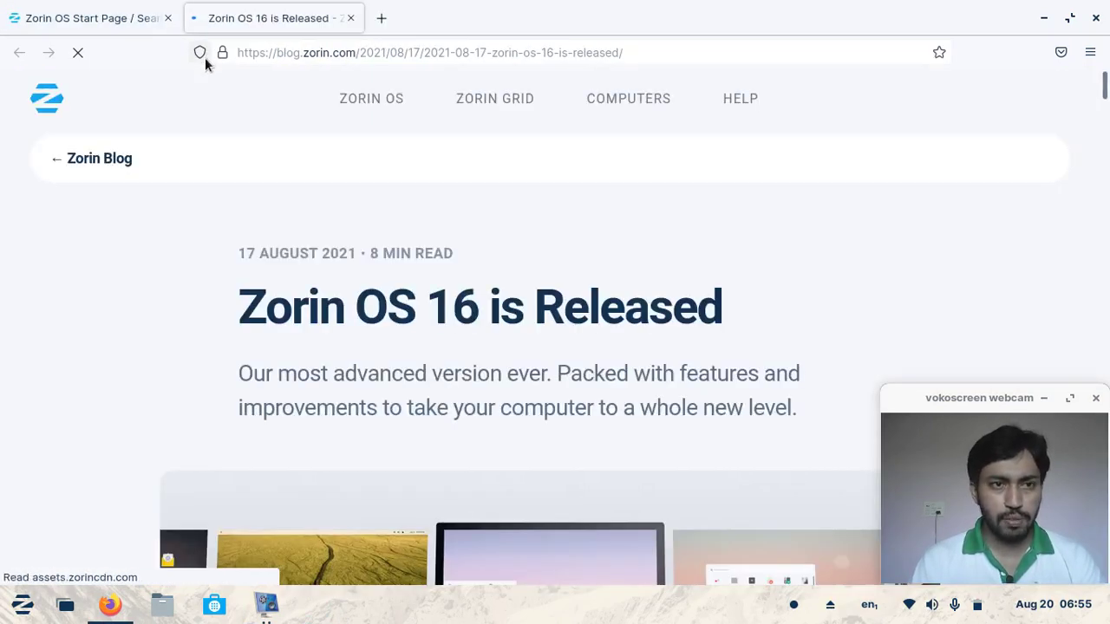
click(167, 18)
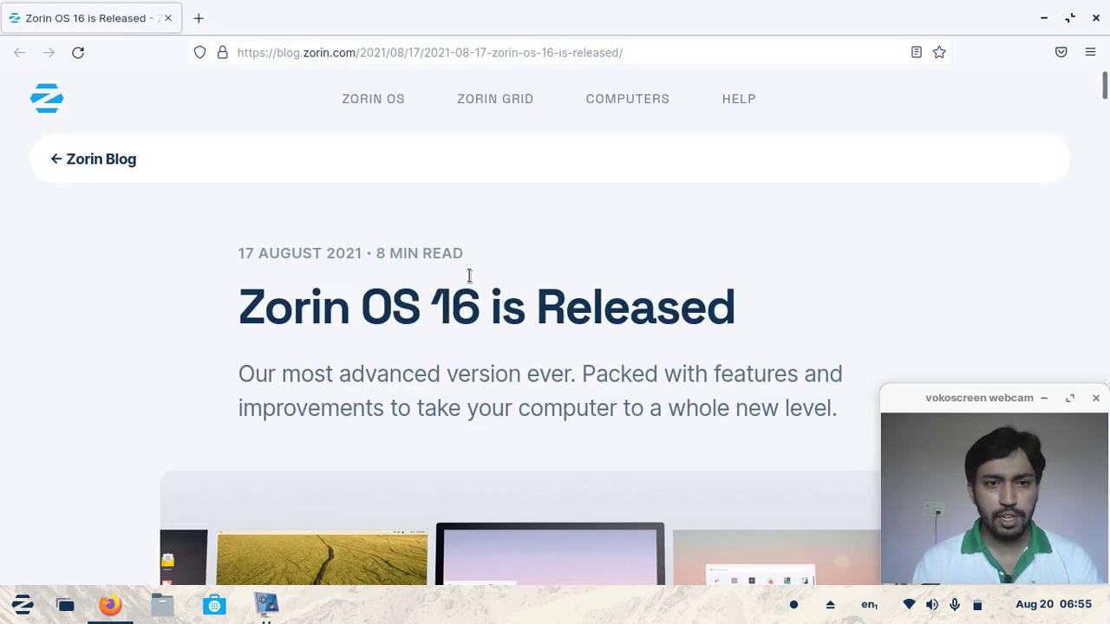
scroll(508, 315, down, 2)
scroll(485, 300, up, 2)
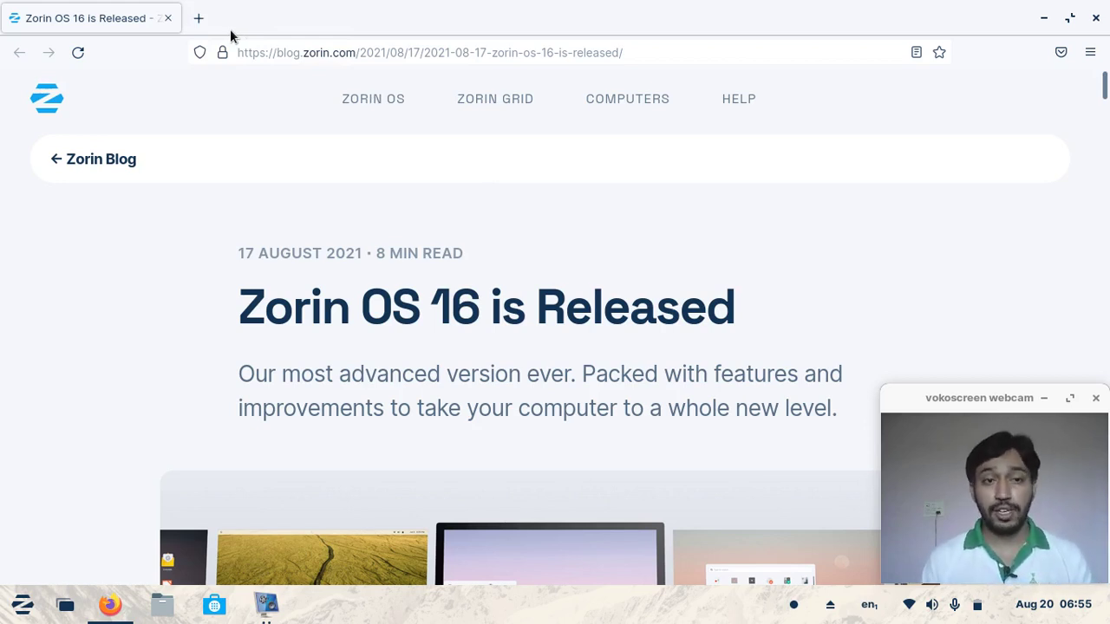
Search Google for fosstorrents in a new tab and open the FOSS Torrents website.
click(206, 19)
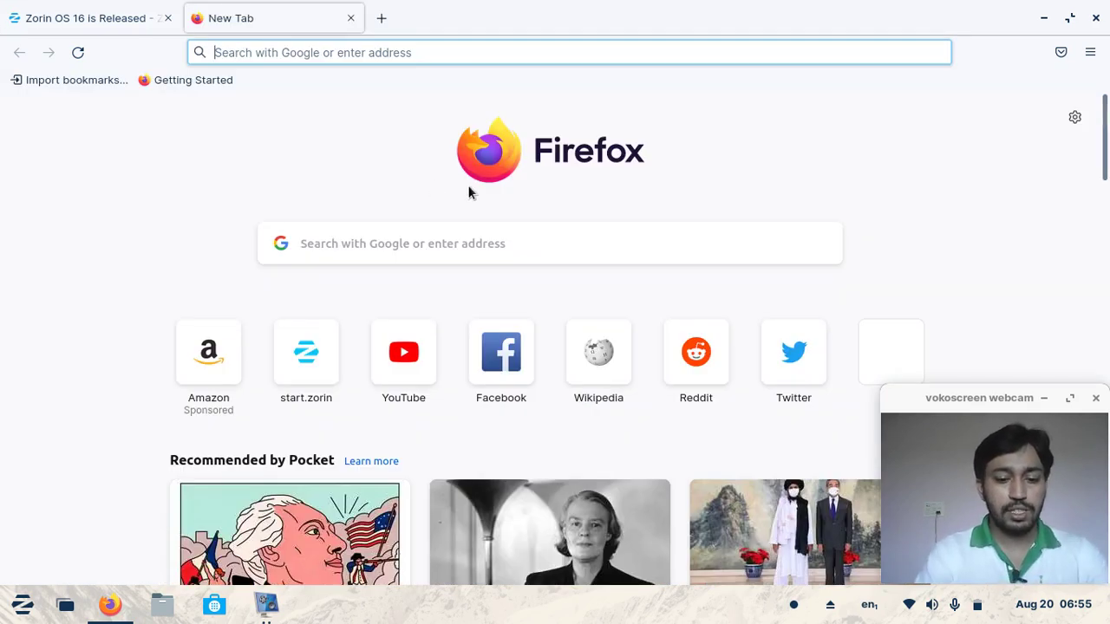
text(fosstorrents)
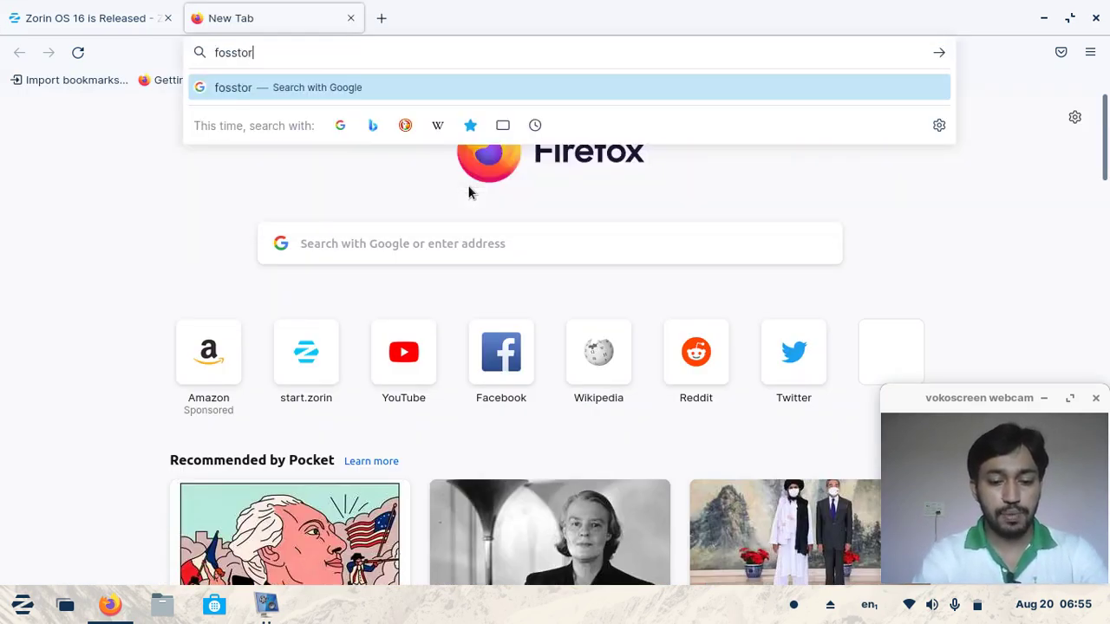
key(Return)
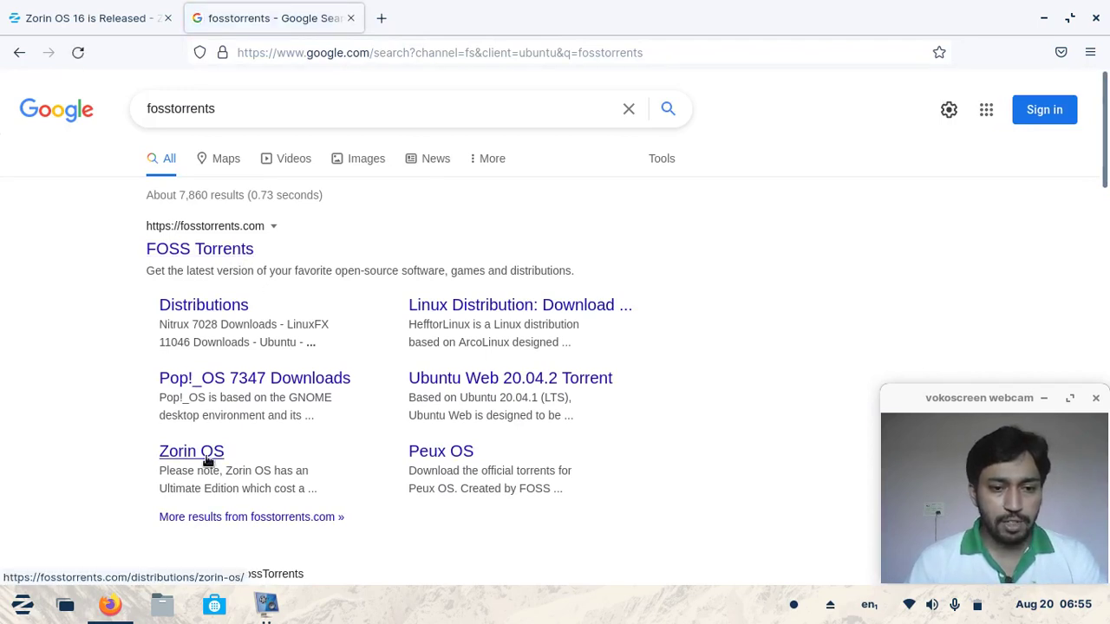
click(178, 252)
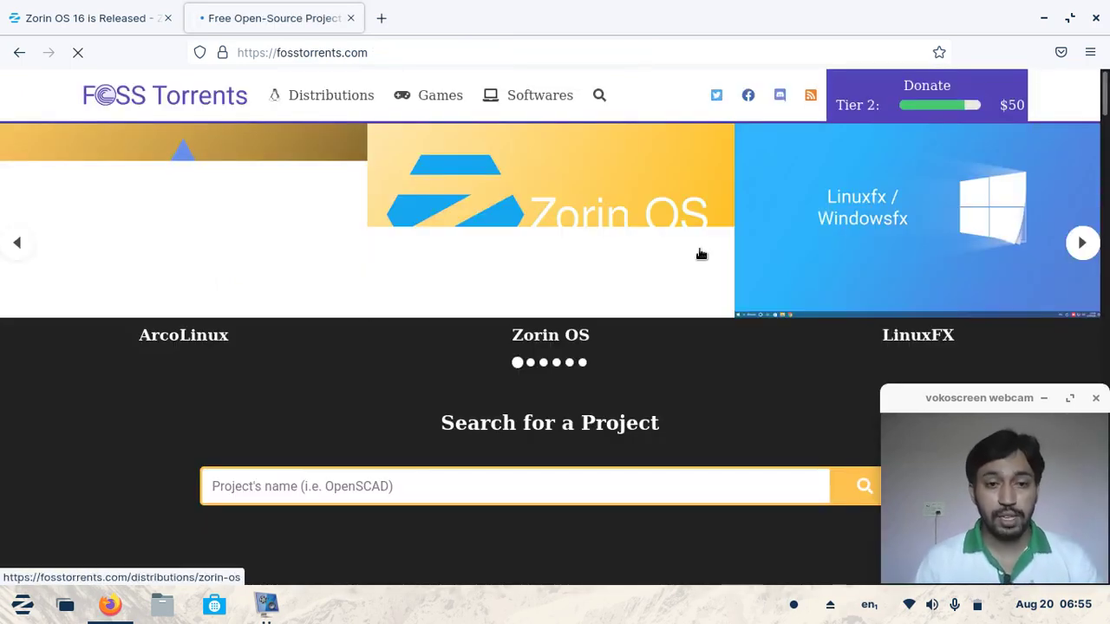
Open the Zorin OS page from the newest distribution releases and review its edition comparison, system requirements and Zorin OS 16 Core torrent.
scroll(411, 372, down, 5)
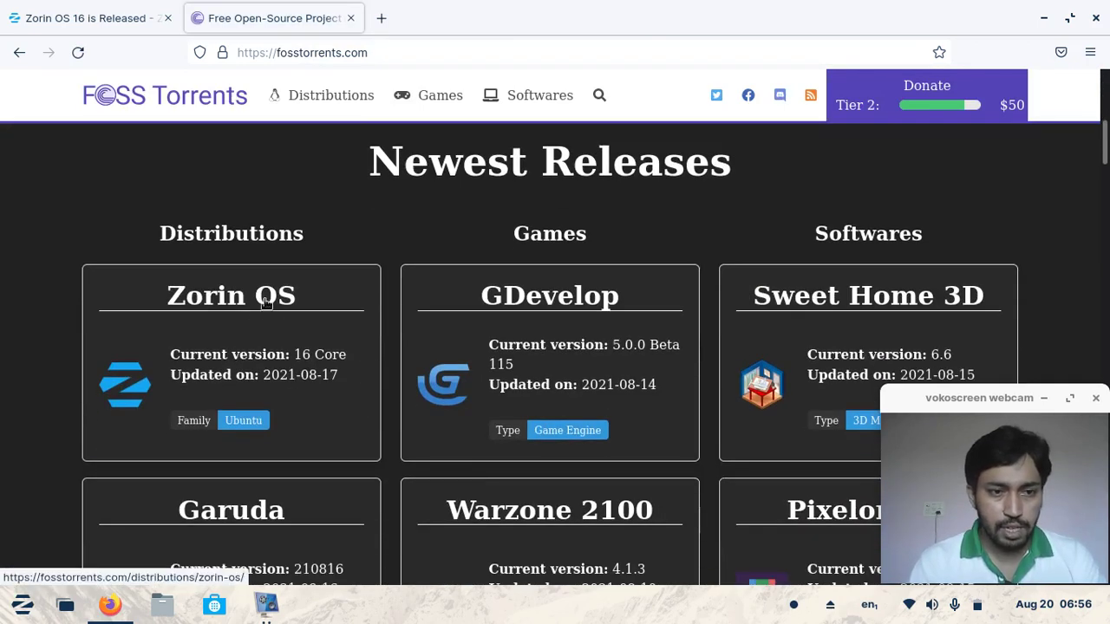
click(244, 314)
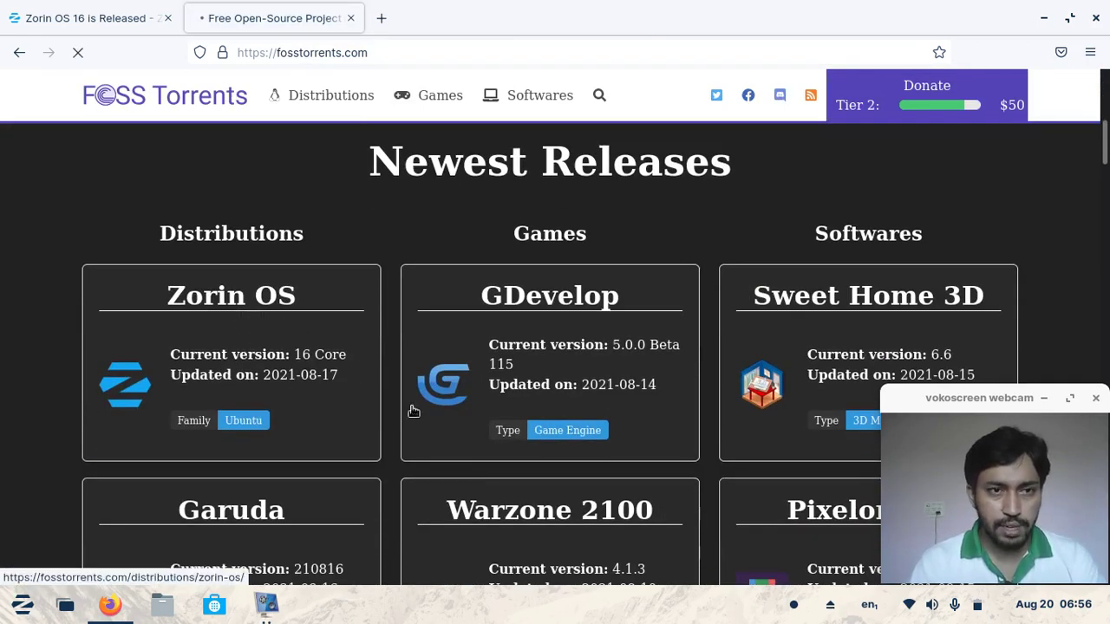
scroll(529, 347, down, 15)
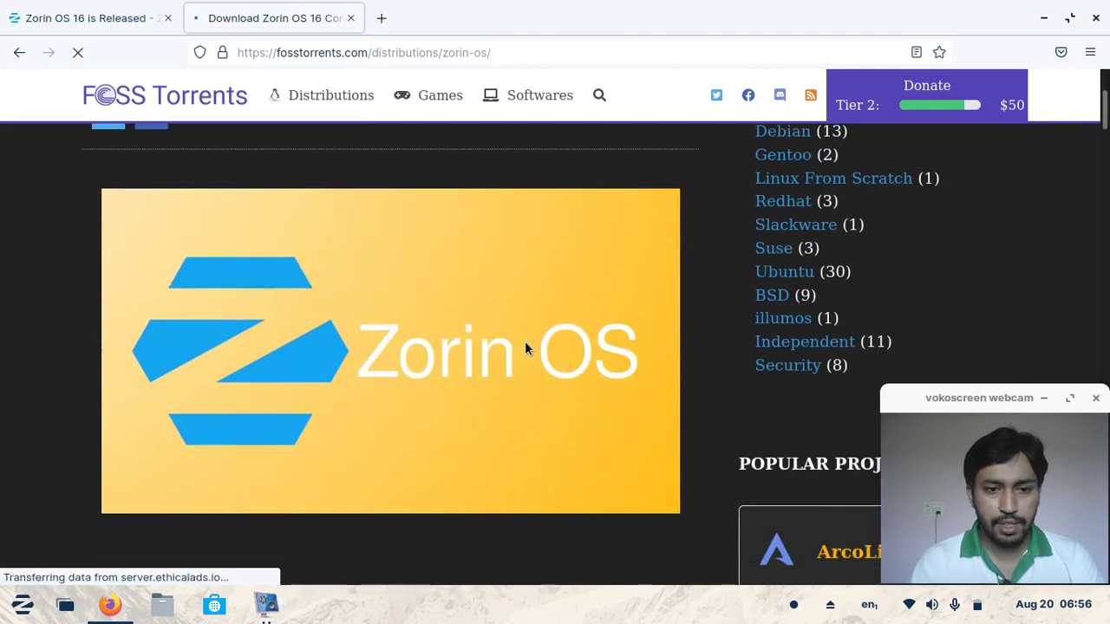
scroll(537, 339, down, 18)
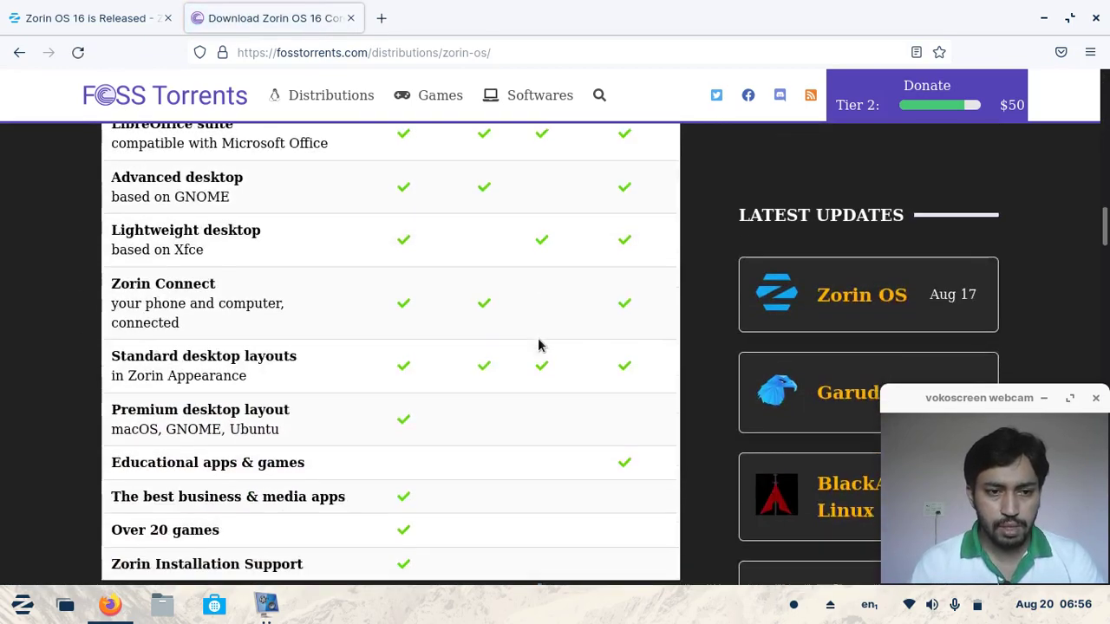
scroll(538, 339, down, 10)
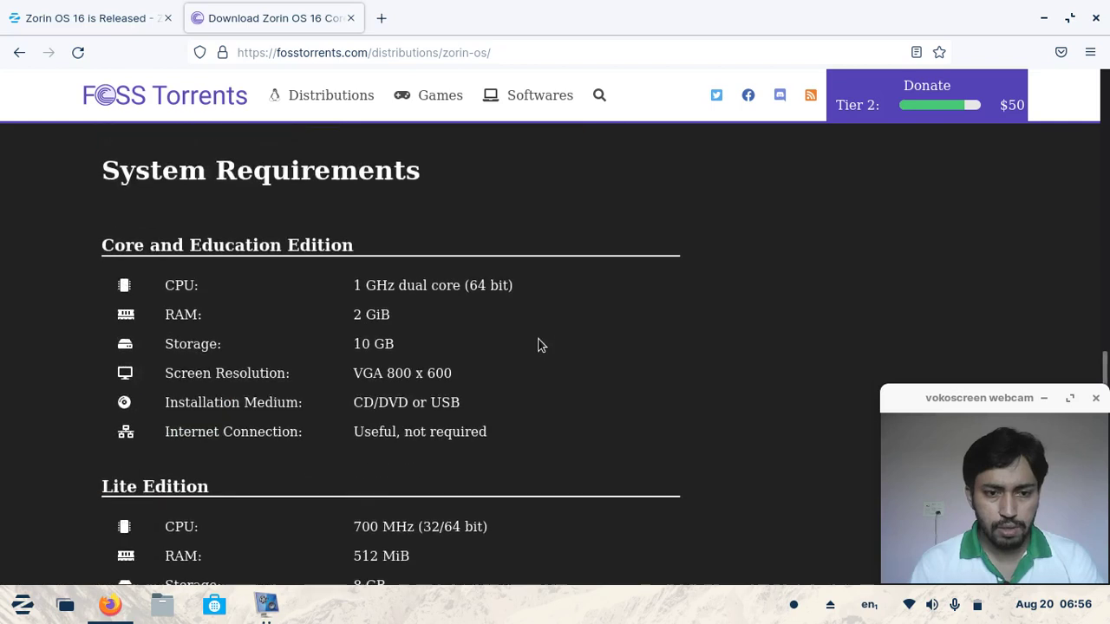
scroll(538, 345, down, 2)
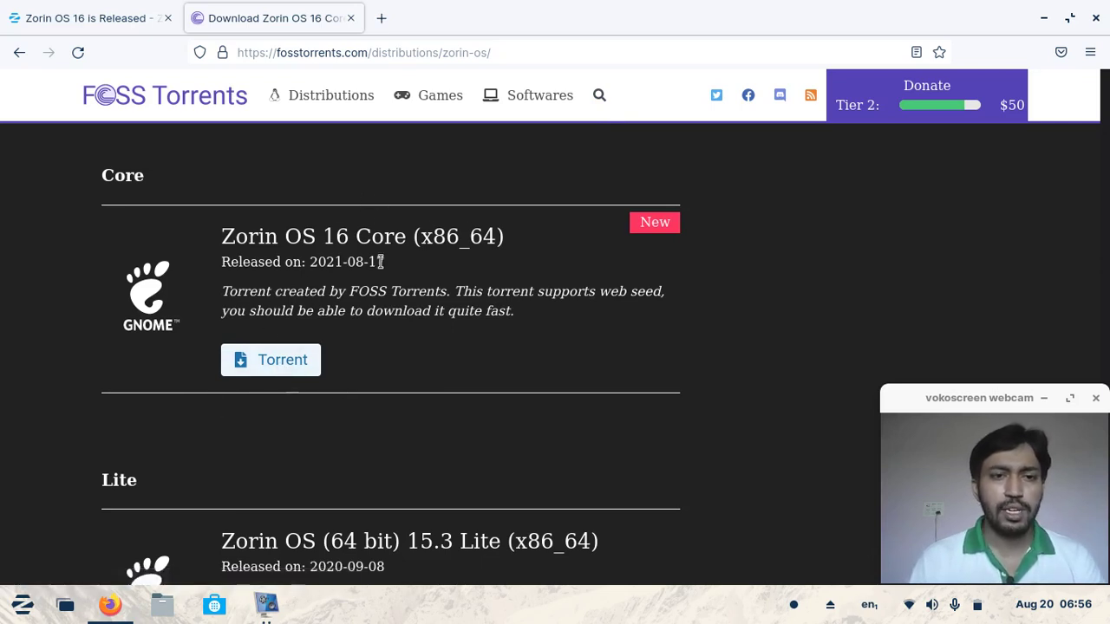
Close the FOSS Torrents page and return to the Zorin OS 16 release article.
scroll(384, 210, up, 10)
scroll(425, 290, up, 15)
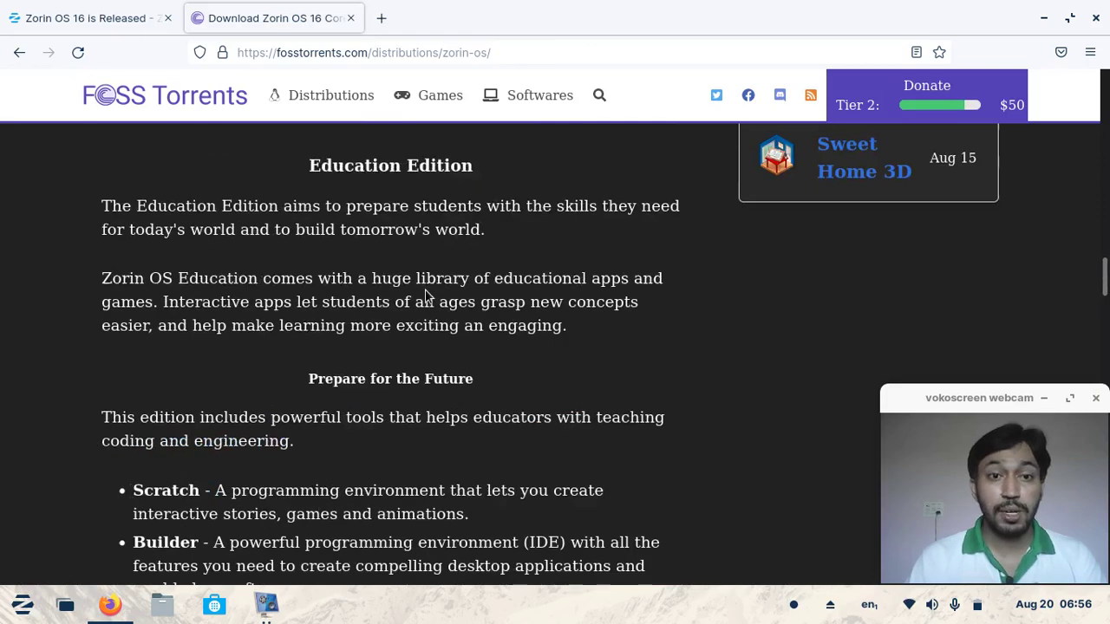
click(350, 18)
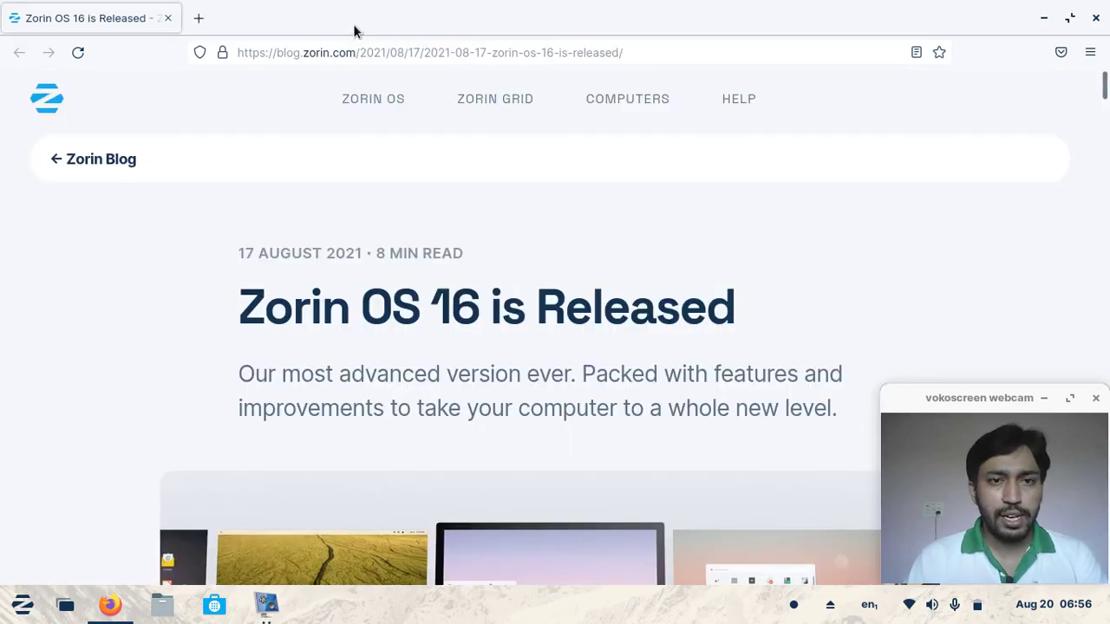
Read the Zorin OS 16 release article's introduction and the section about its stunning new look.
scroll(600, 279, down, 15)
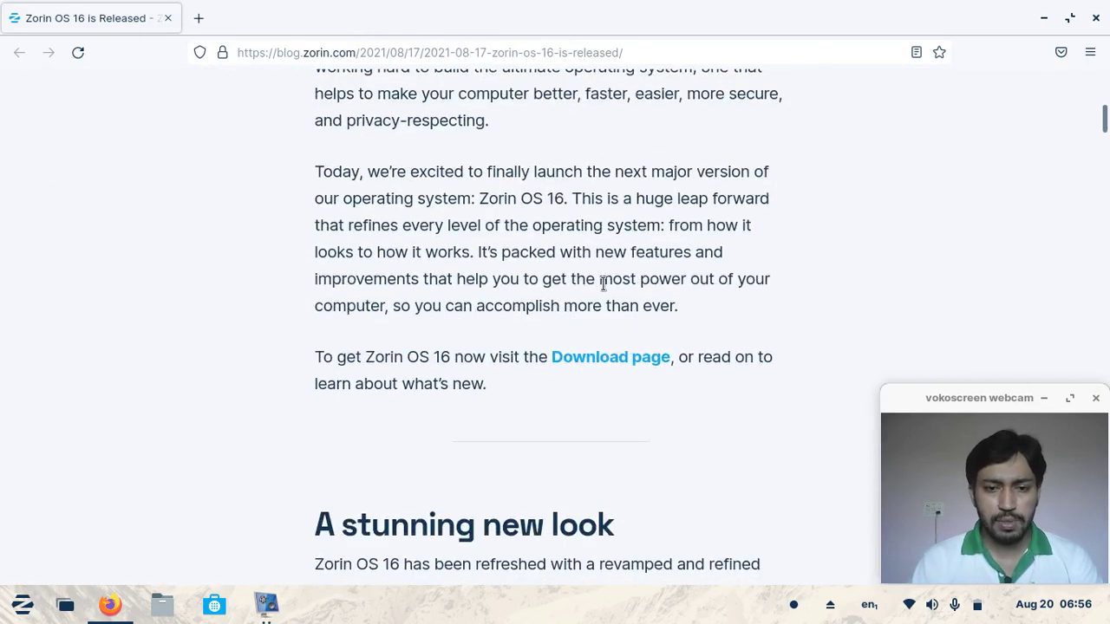
scroll(603, 283, up, 3)
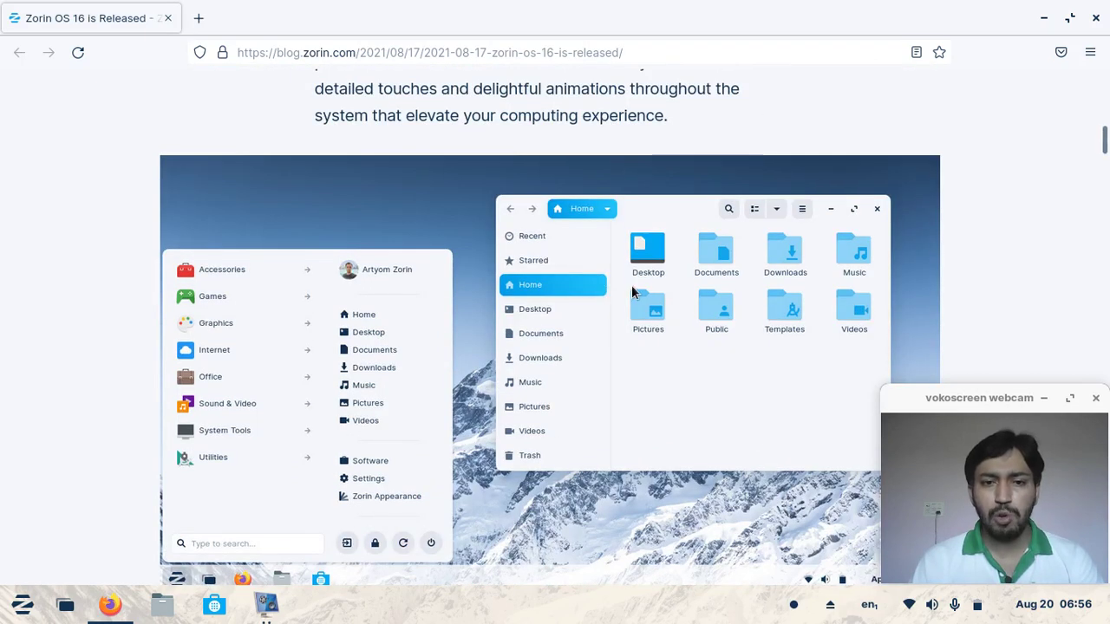
scroll(631, 293, down, 2)
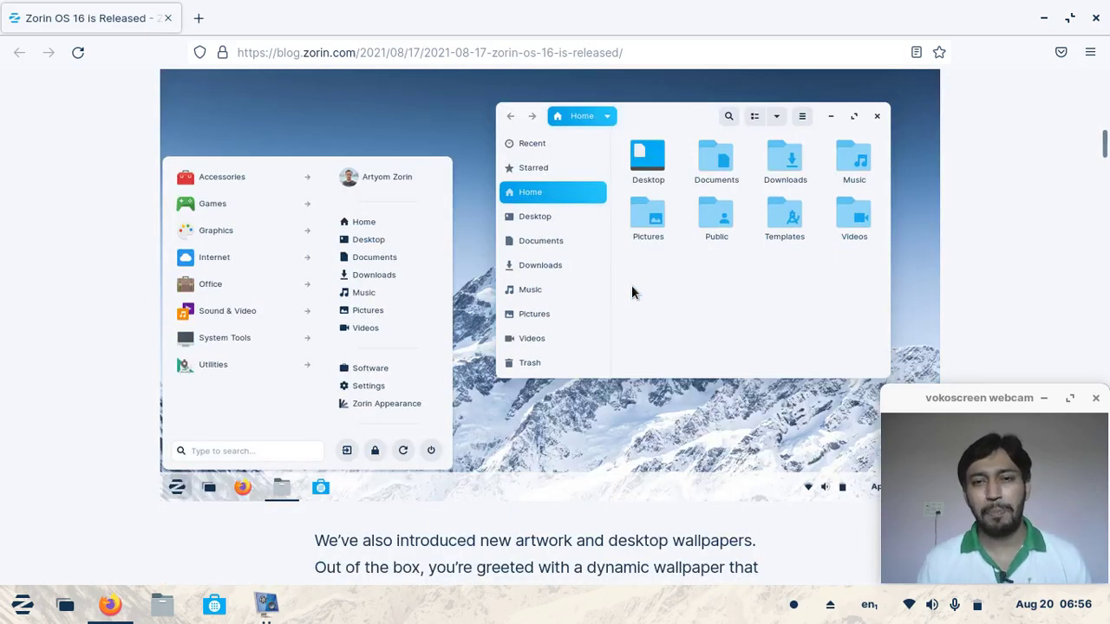
Minimize Firefox, move the Files window with the home folder across the desktop and close it.
click(1042, 19)
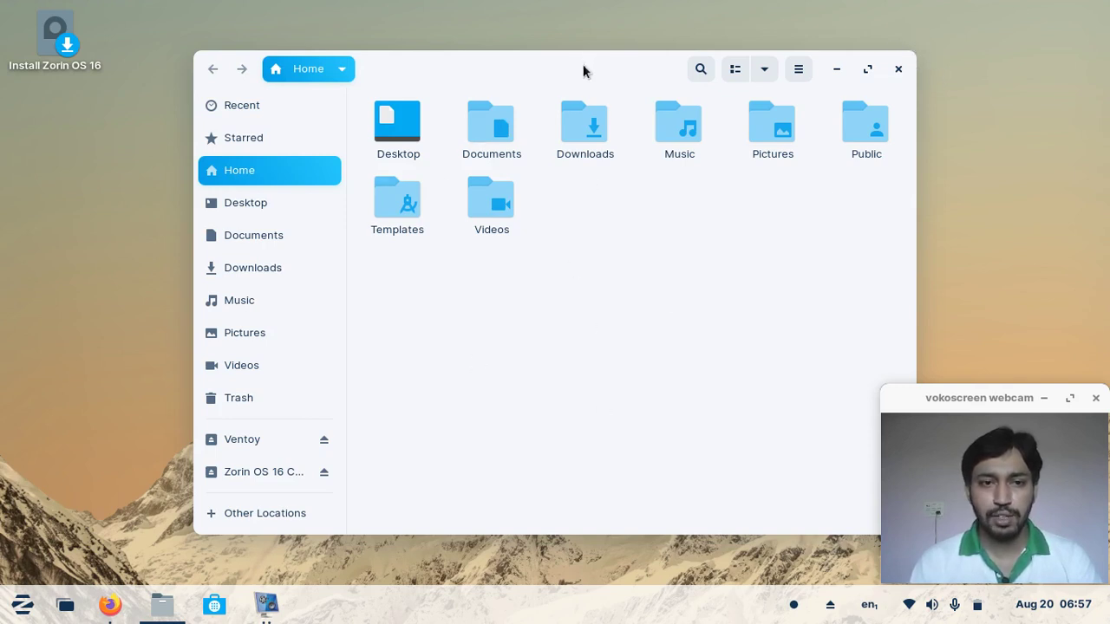
drag(583, 70, 510, 65)
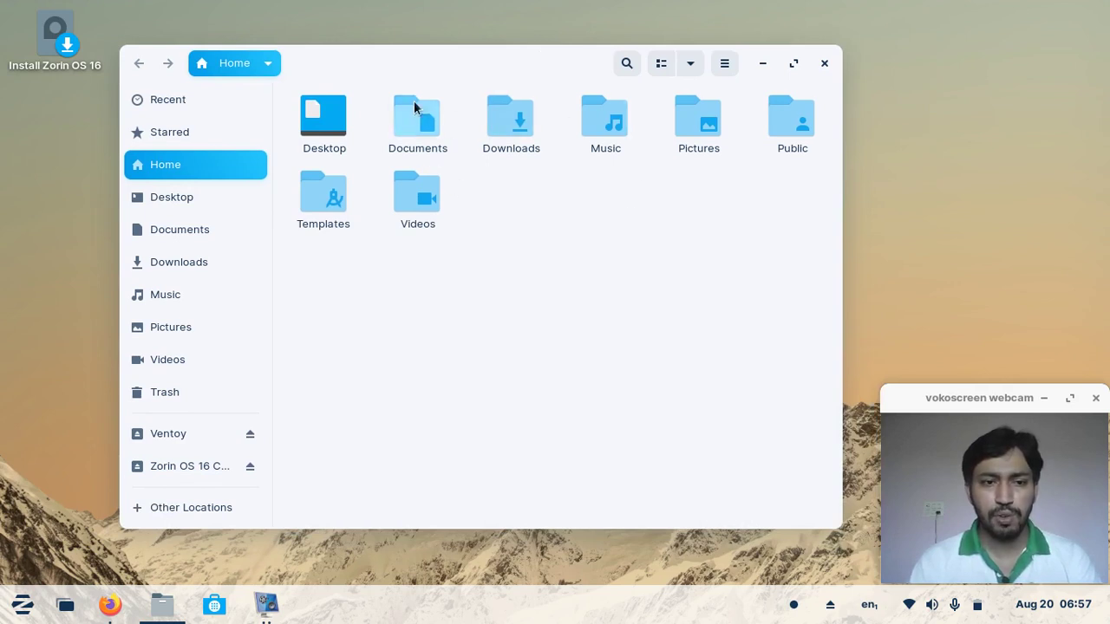
click(824, 65)
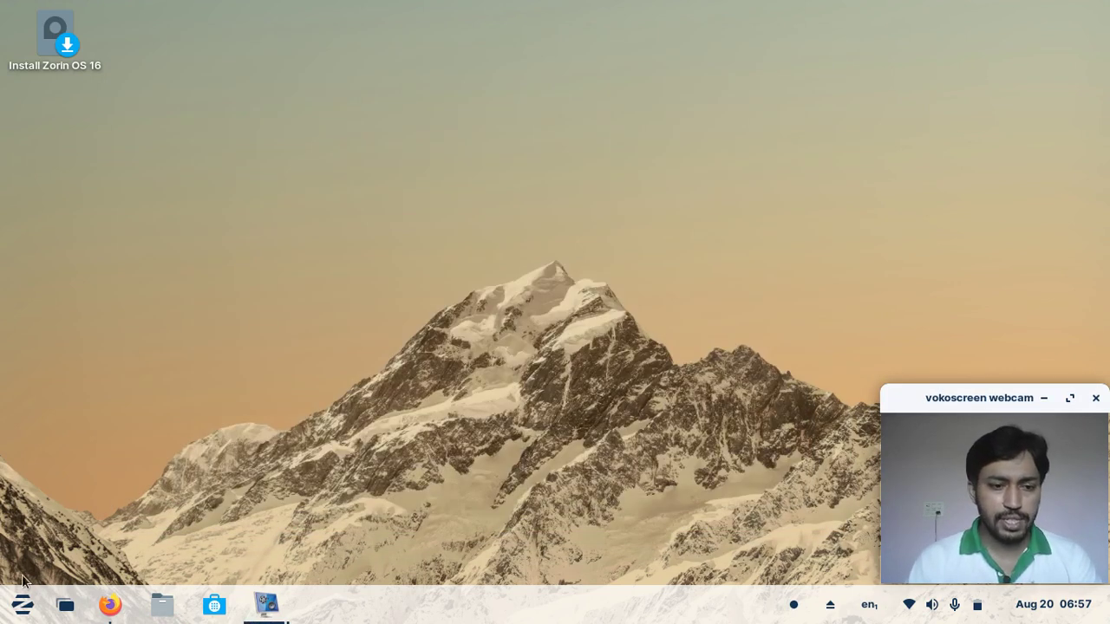
Return to the release article in Firefox and review the new desktop wallpapers and the blurred lock screen.
click(124, 607)
scroll(669, 325, down, 5)
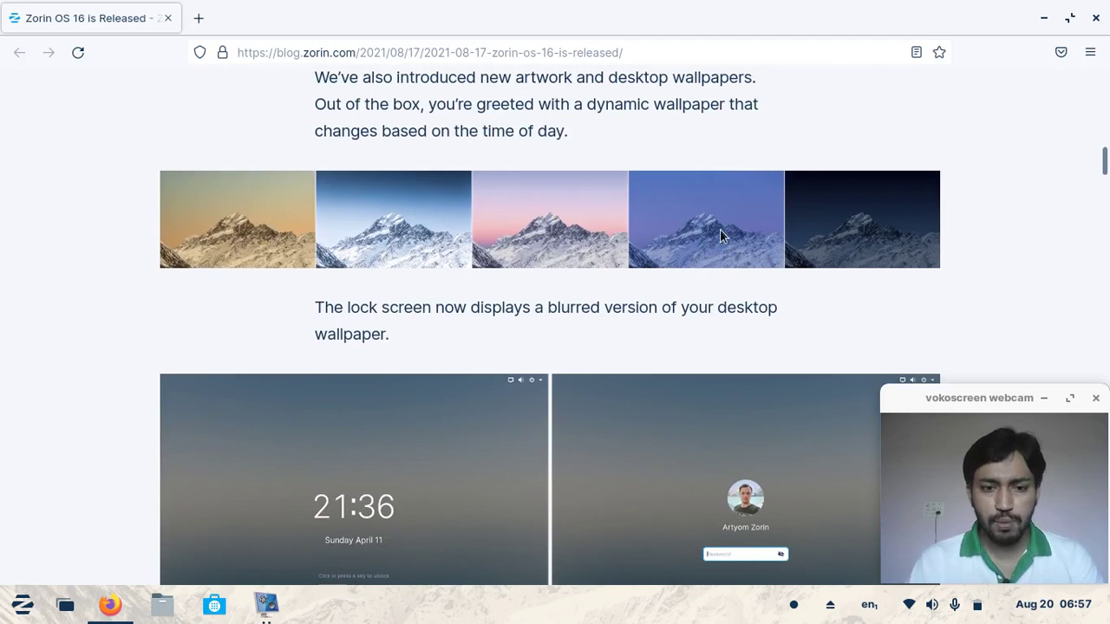
scroll(720, 229, down, 3)
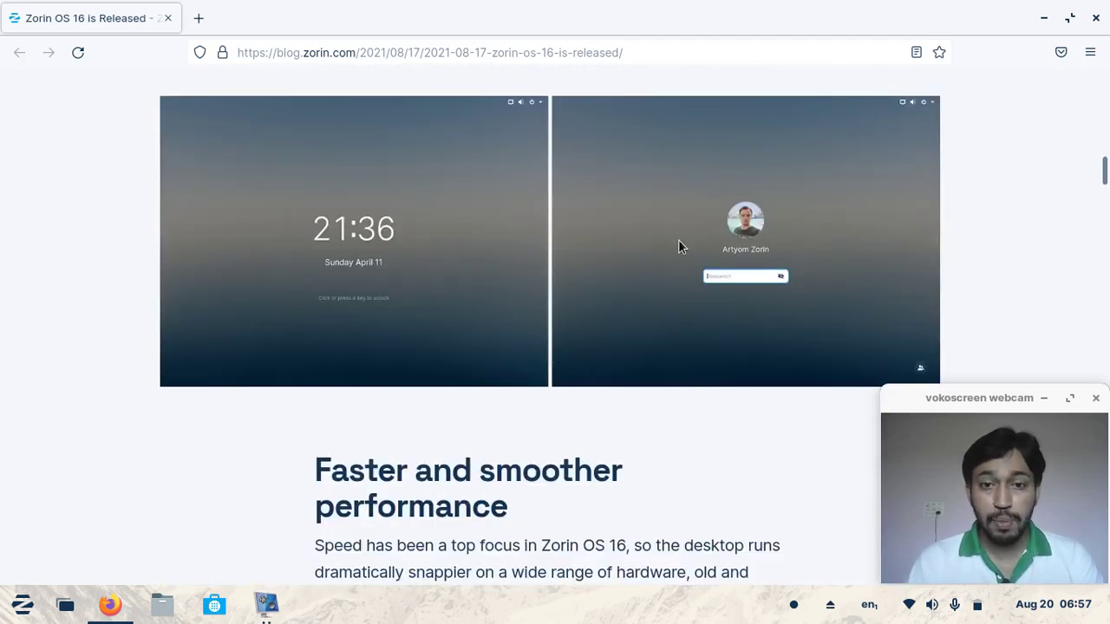
scroll(679, 246, up, 1)
scroll(625, 264, down, 1)
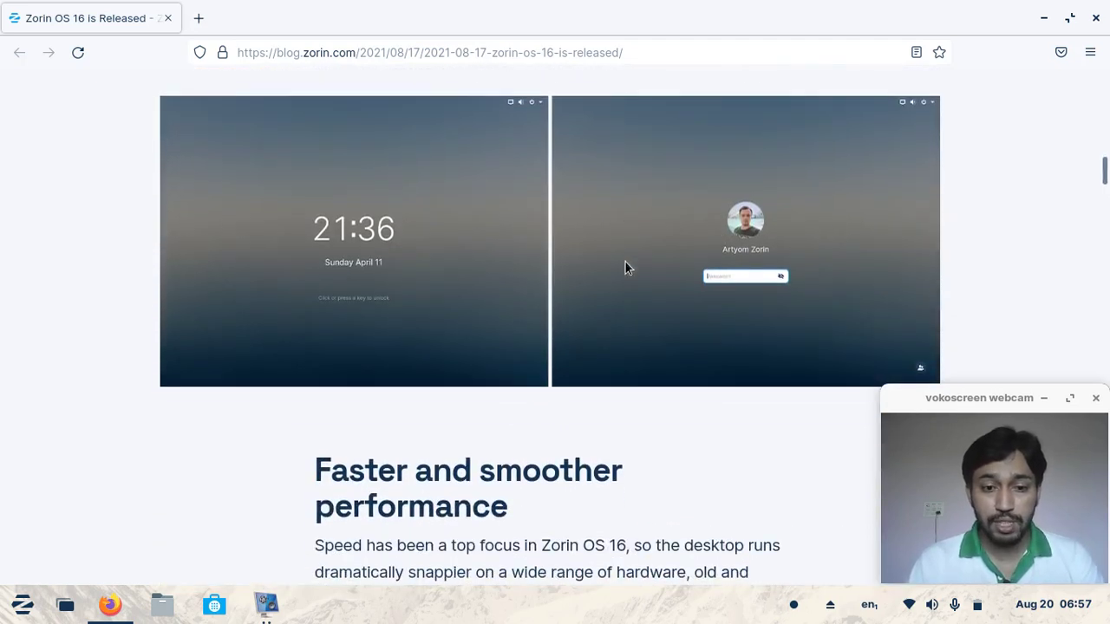
Review the article's sections on faster performance, the new Tour and touchpad gesture navigation.
scroll(640, 318, down, 2)
scroll(607, 269, down, 2)
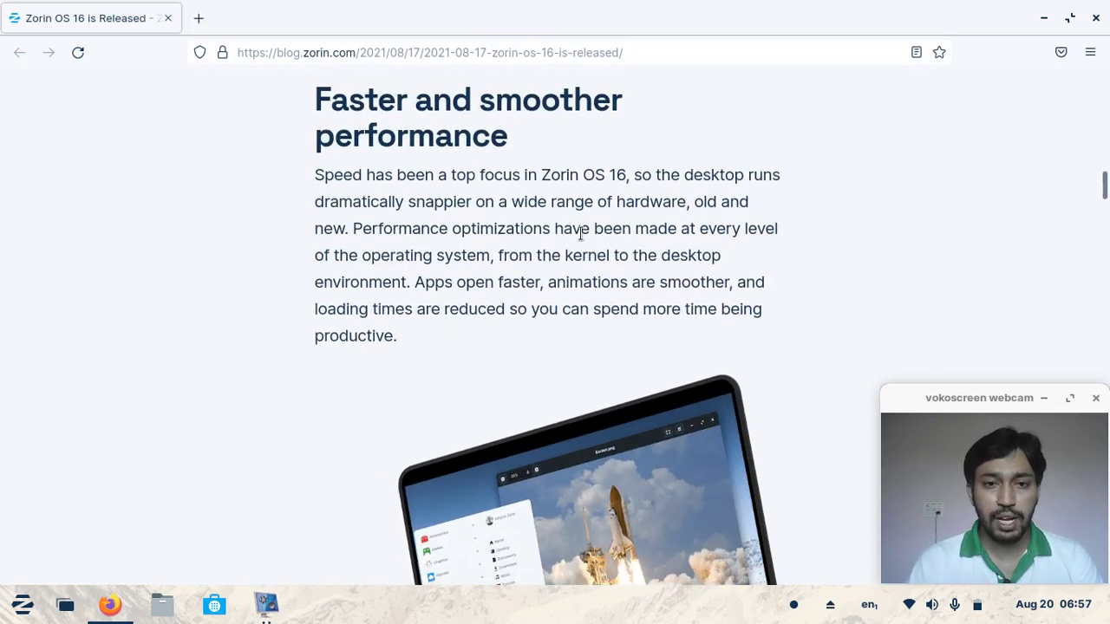
scroll(485, 286, down, 5)
scroll(496, 241, down, 2)
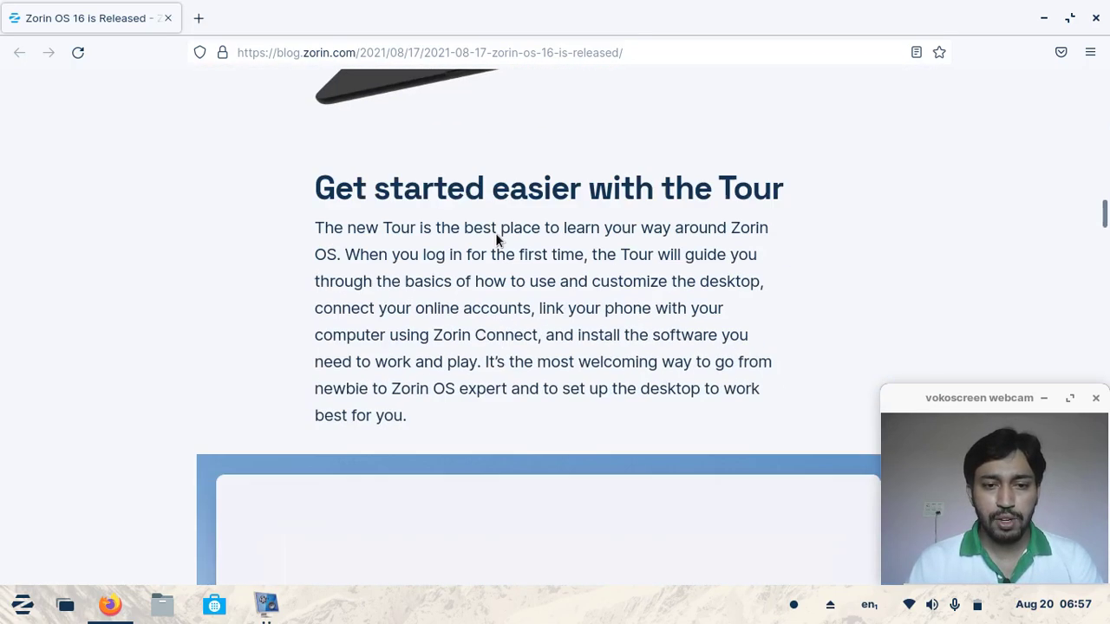
scroll(602, 272, down, 5)
scroll(494, 271, down, 6)
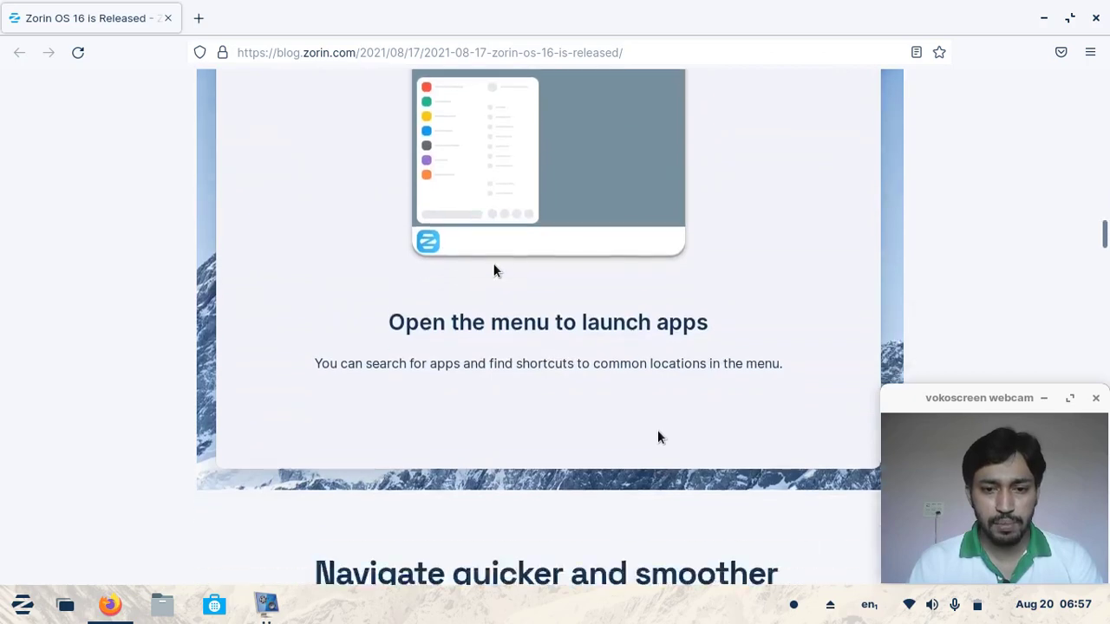
scroll(493, 265, down, 4)
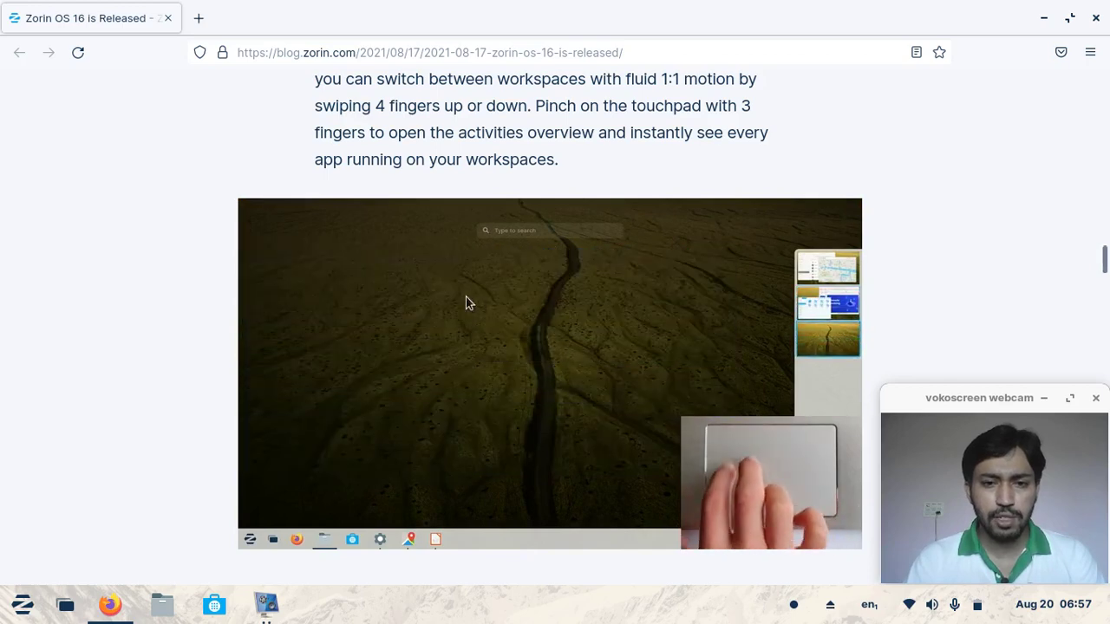
Examine the article's section on app sources, including Flathub, Snap and the Software store's source selection for Telegram Desktop.
scroll(600, 323, down, 4)
scroll(600, 322, down, 3)
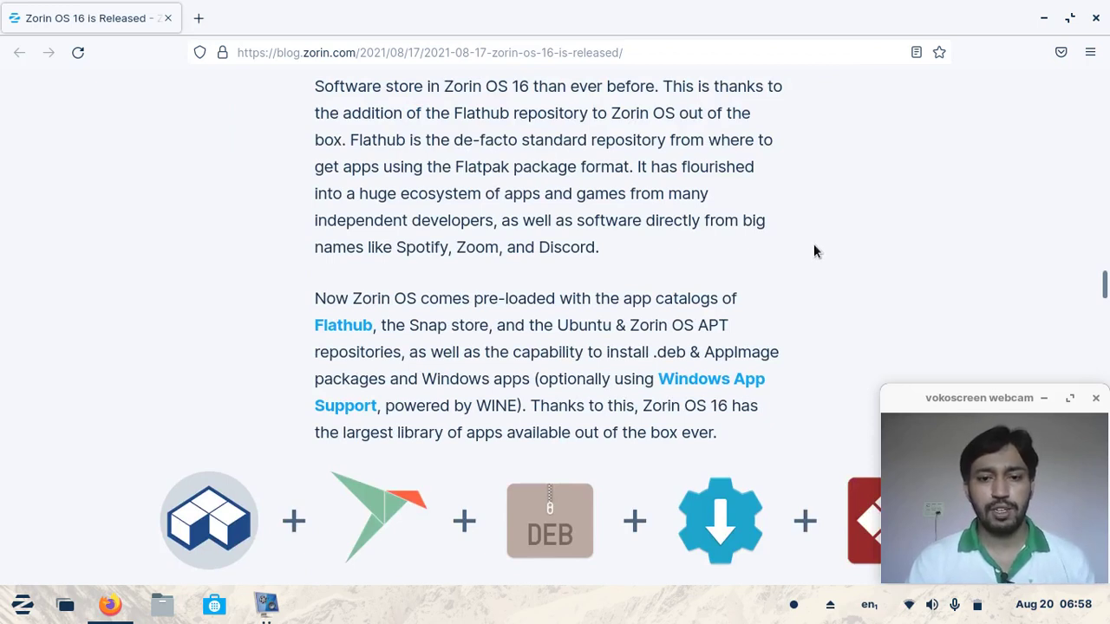
scroll(685, 273, down, 3)
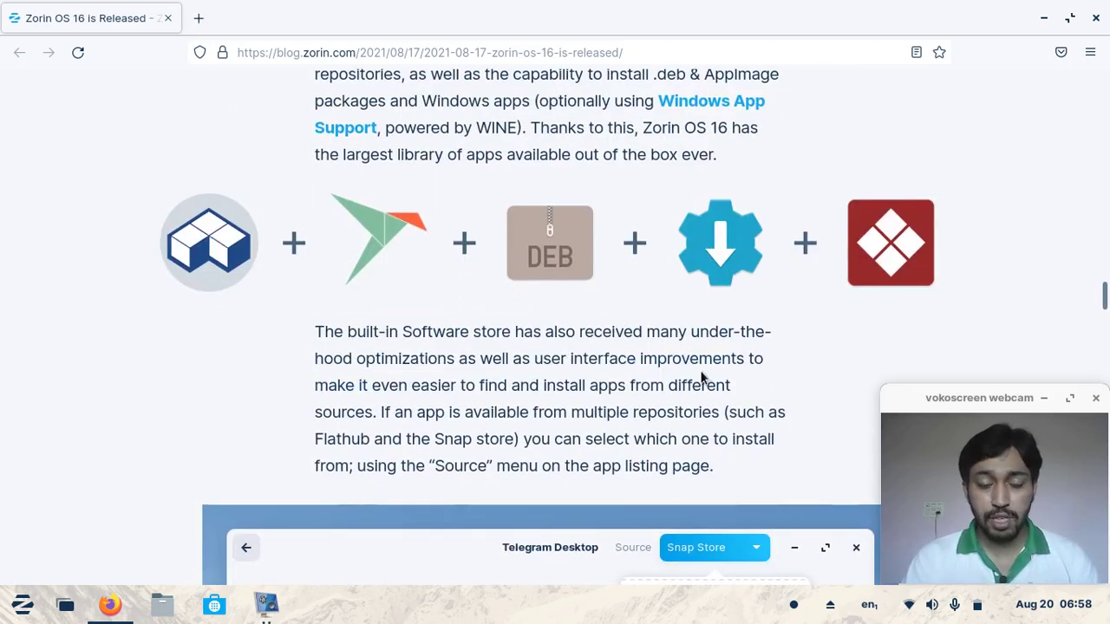
scroll(668, 364, down, 1)
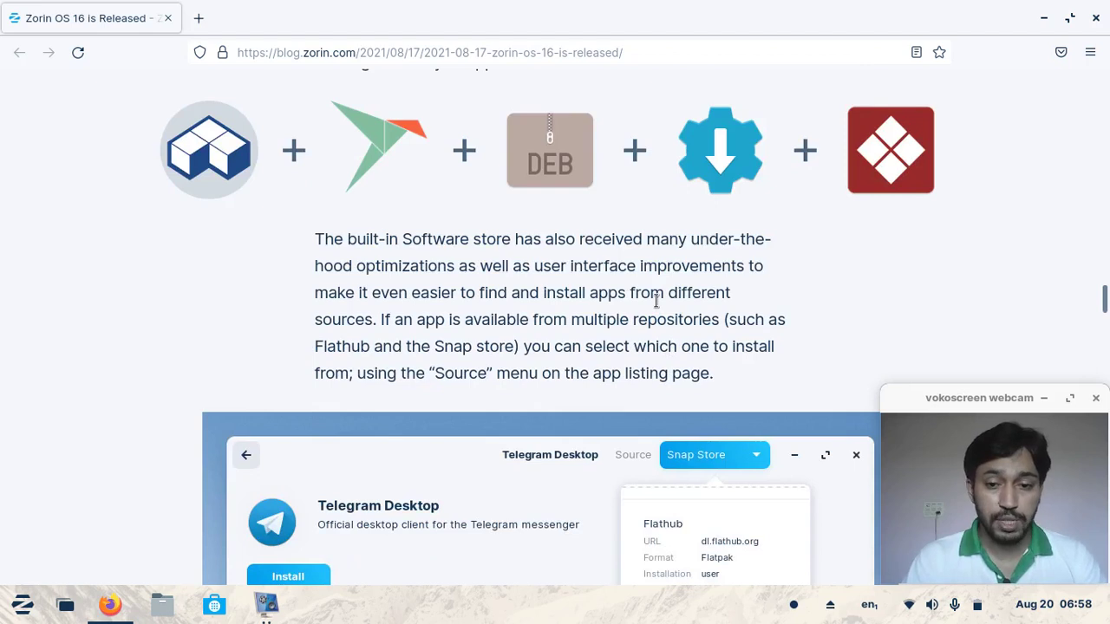
scroll(656, 299, down, 4)
scroll(664, 297, up, 3)
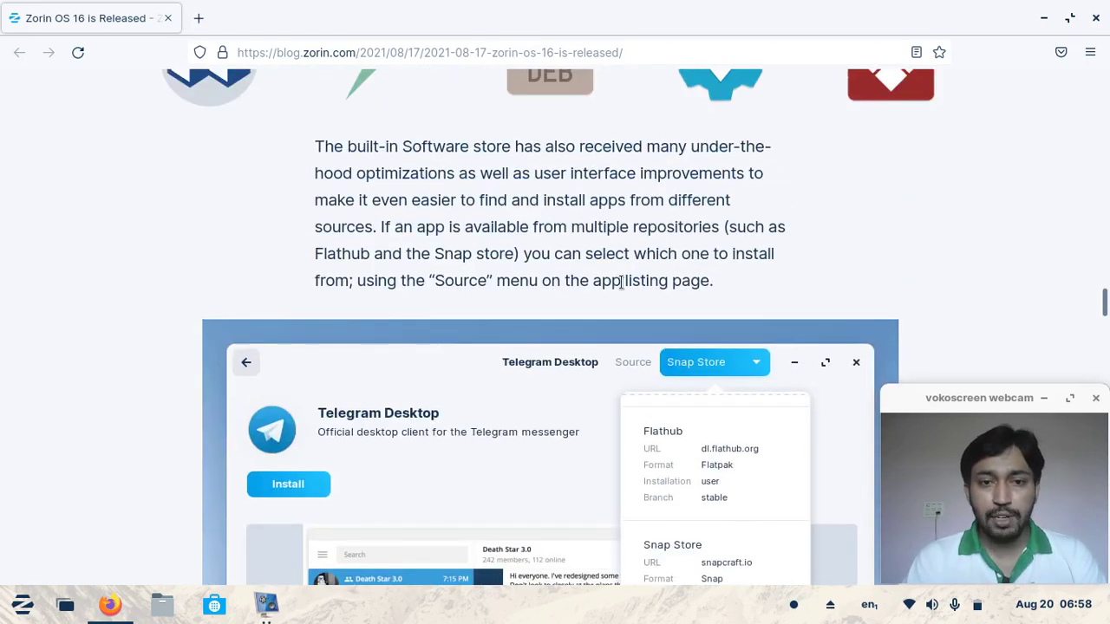
scroll(537, 389, down, 2)
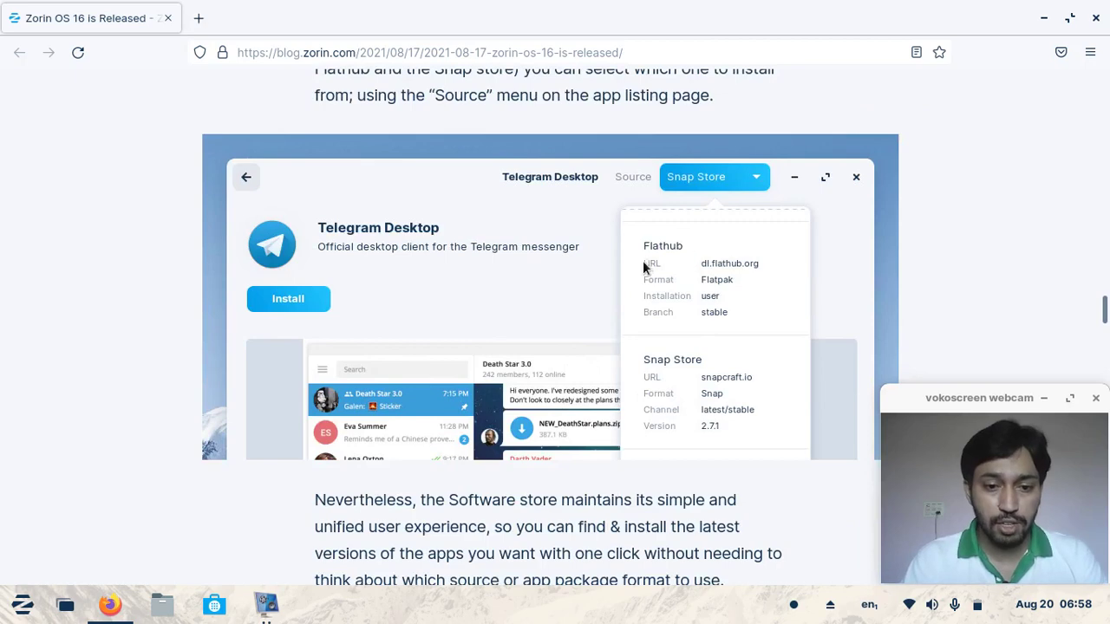
scroll(642, 265, down, 2)
scroll(642, 260, up, 4)
scroll(637, 265, down, 4)
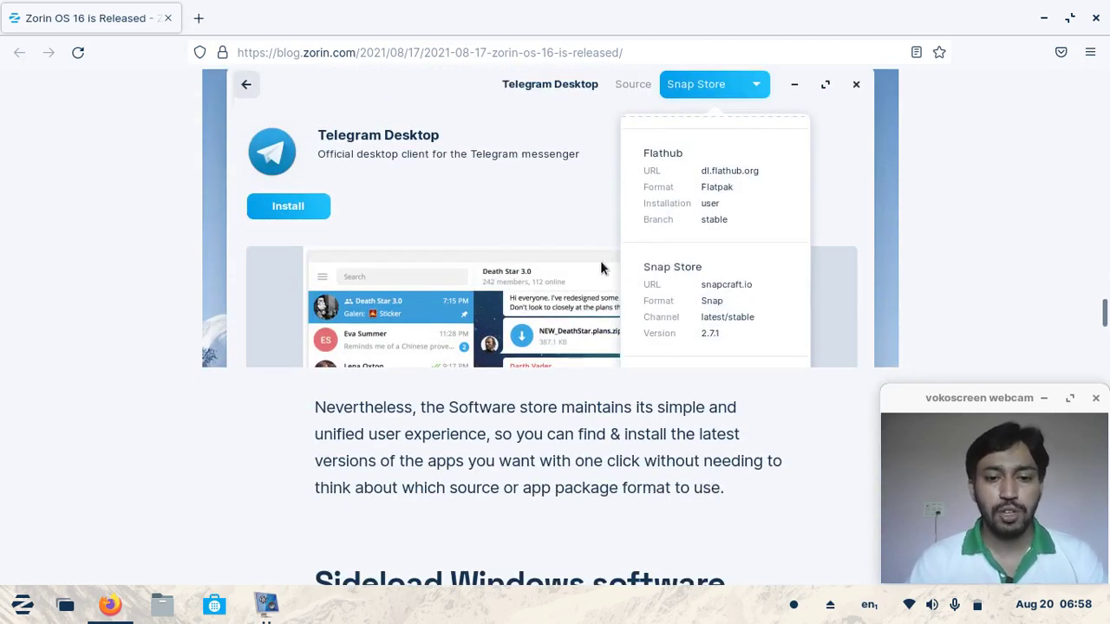
Review the article's sections on sideloading Windows software and the new Sound Recorder app.
scroll(600, 268, down, 11)
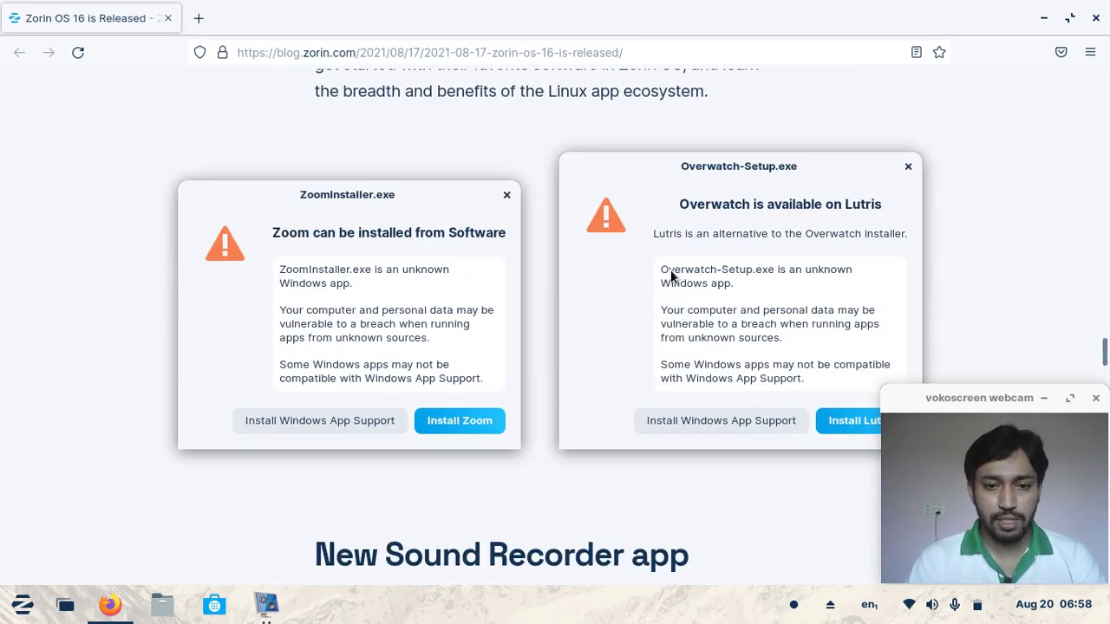
scroll(671, 270, down, 3)
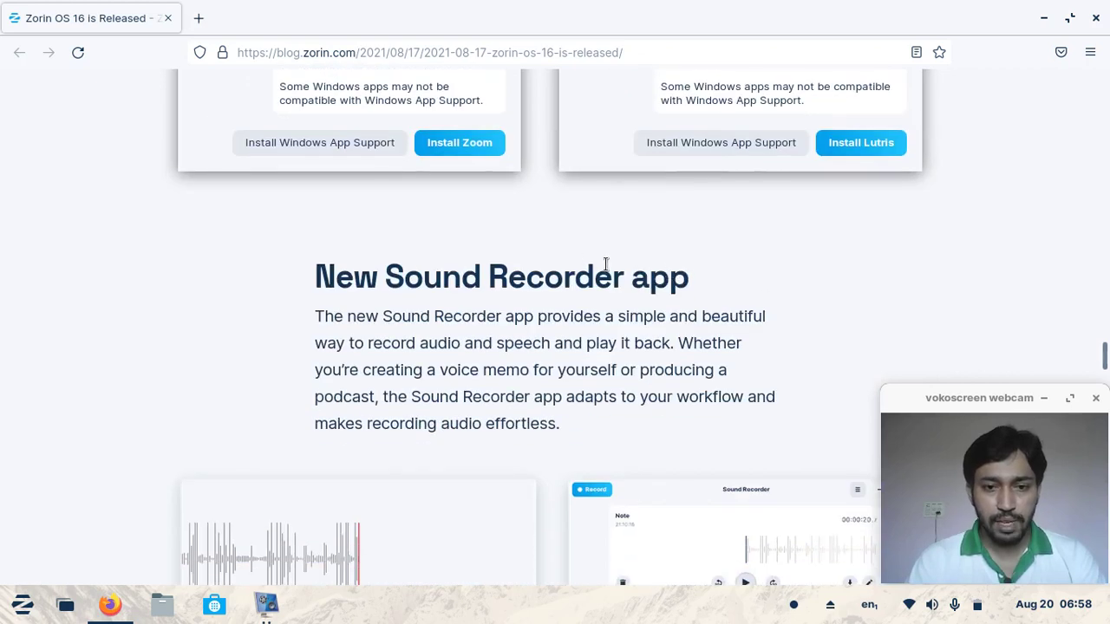
scroll(606, 265, down, 2)
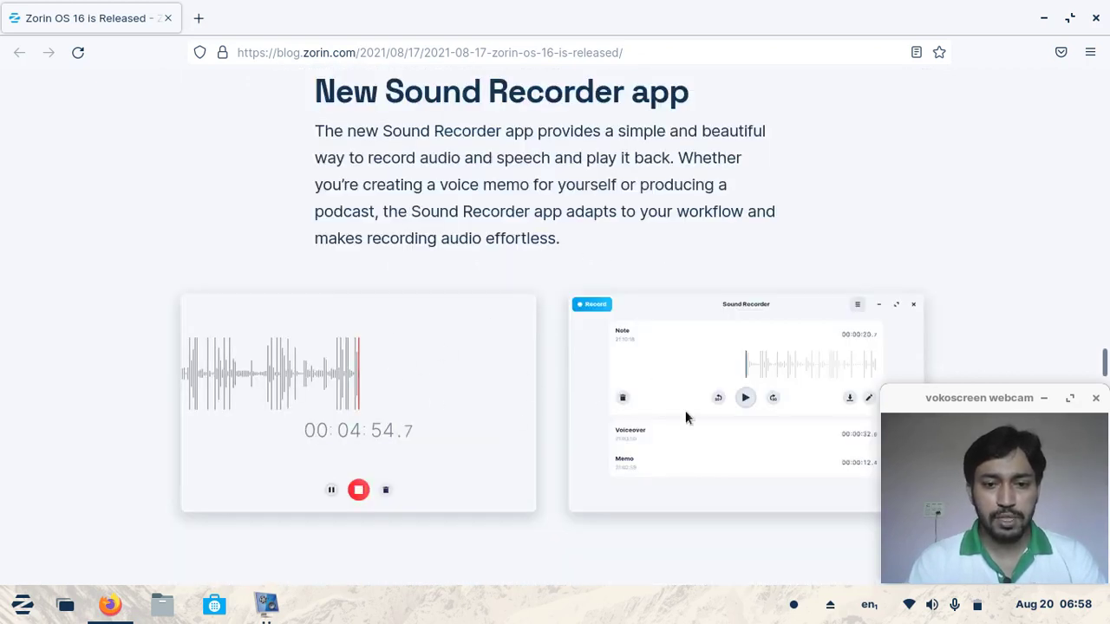
scroll(617, 316, down, 6)
Review the article's sections on the customizable taskbar and the redesigned Zorin Appearance app.
scroll(611, 299, up, 2)
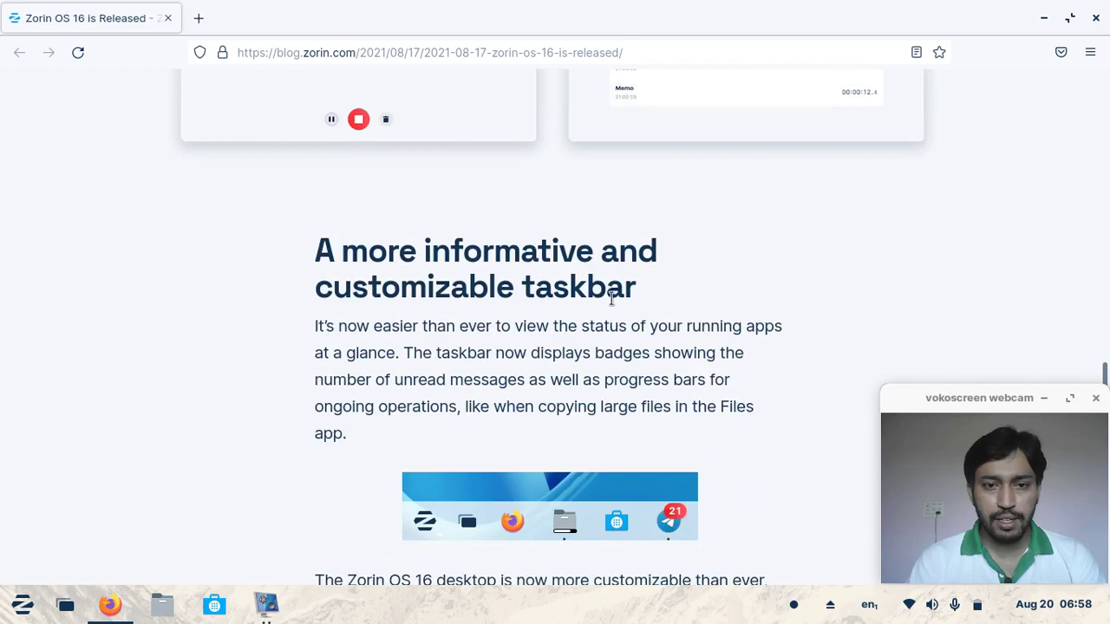
scroll(612, 298, down, 3)
scroll(586, 247, up, 3)
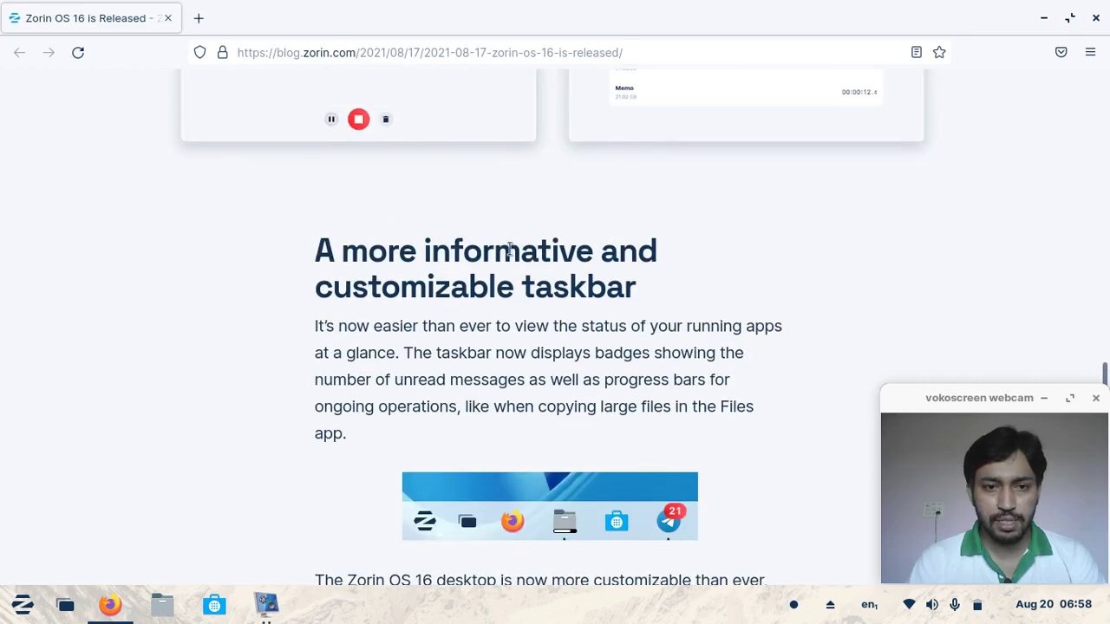
scroll(595, 404, down, 12)
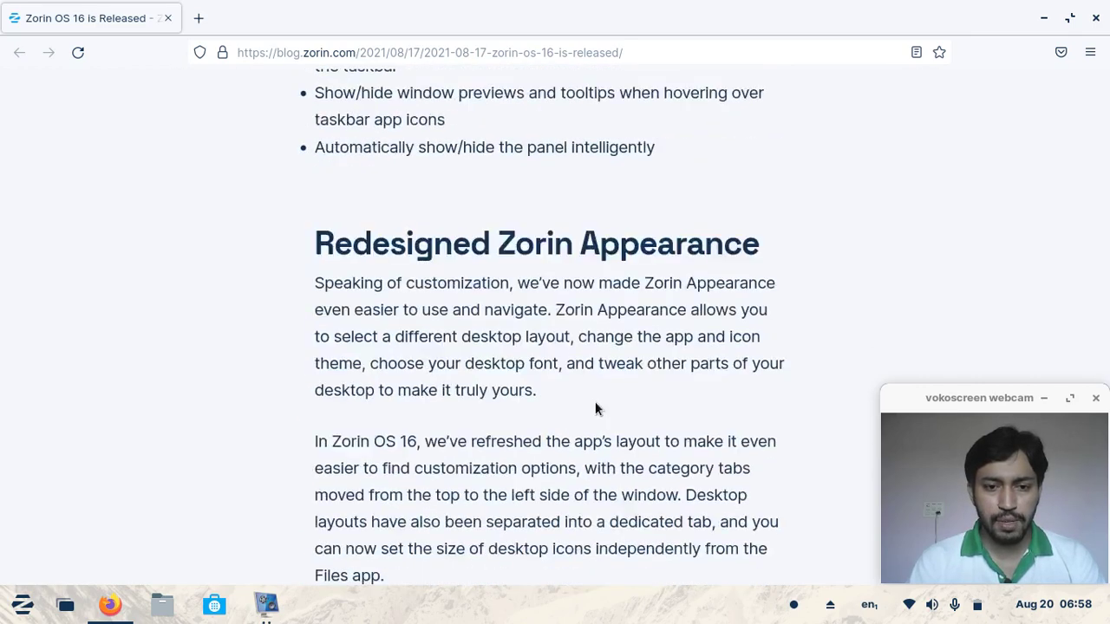
scroll(614, 385, down, 3)
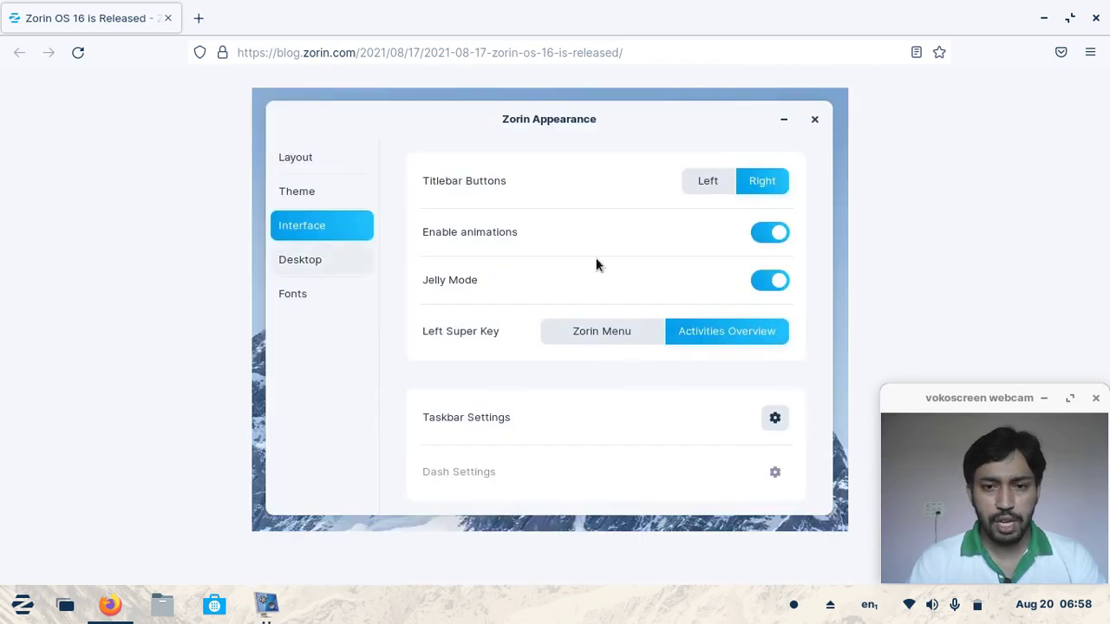
scroll(596, 257, down, 5)
Examine the description and preview image of the Windows 11-like desktop layout offered in Zorin OS 16 Pro.
scroll(582, 264, down, 4)
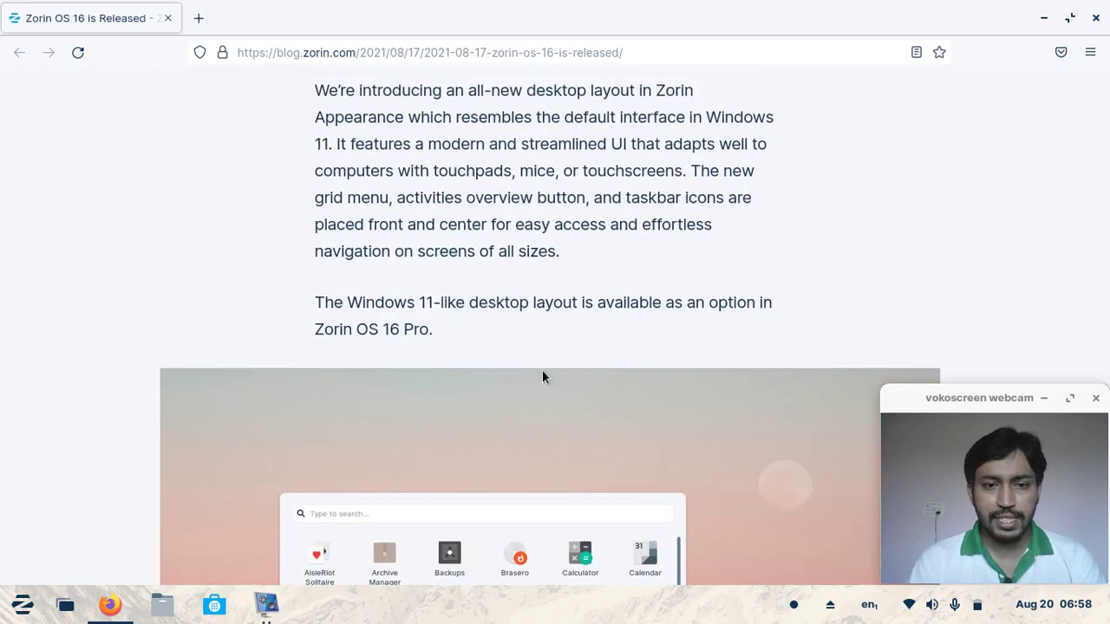
scroll(542, 379, down, 3)
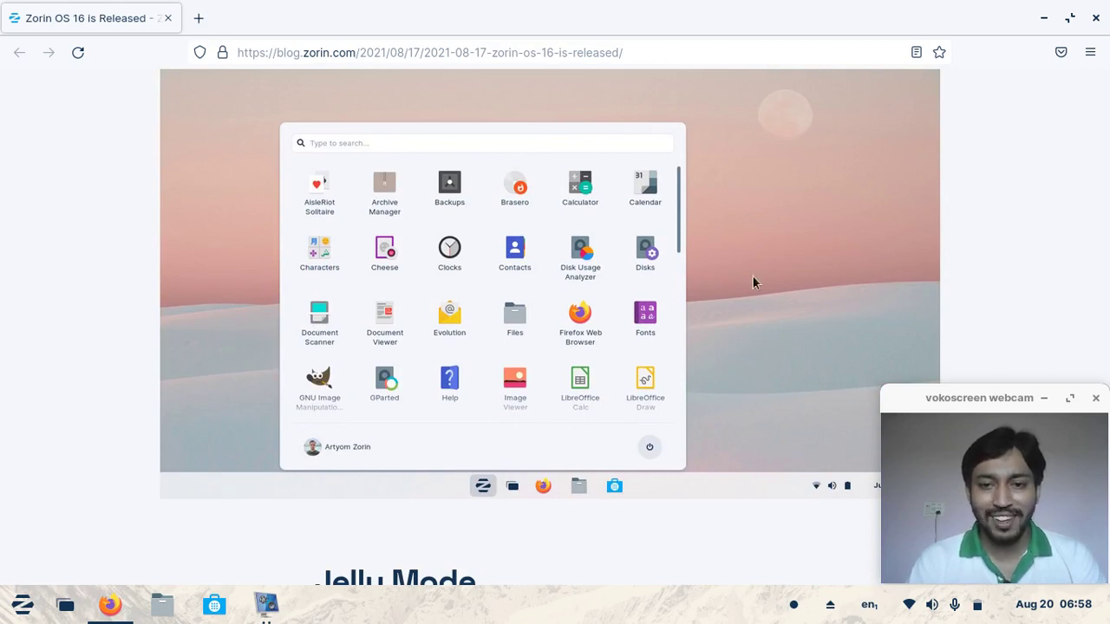
scroll(772, 281, up, 1)
scroll(772, 280, down, 1)
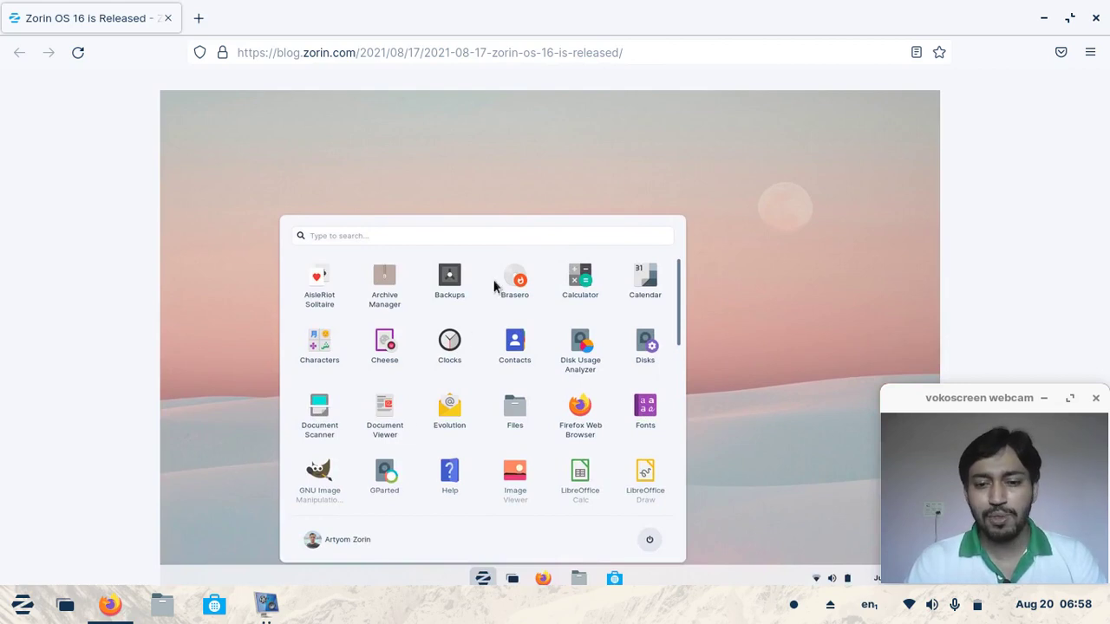
scroll(695, 349, up, 1)
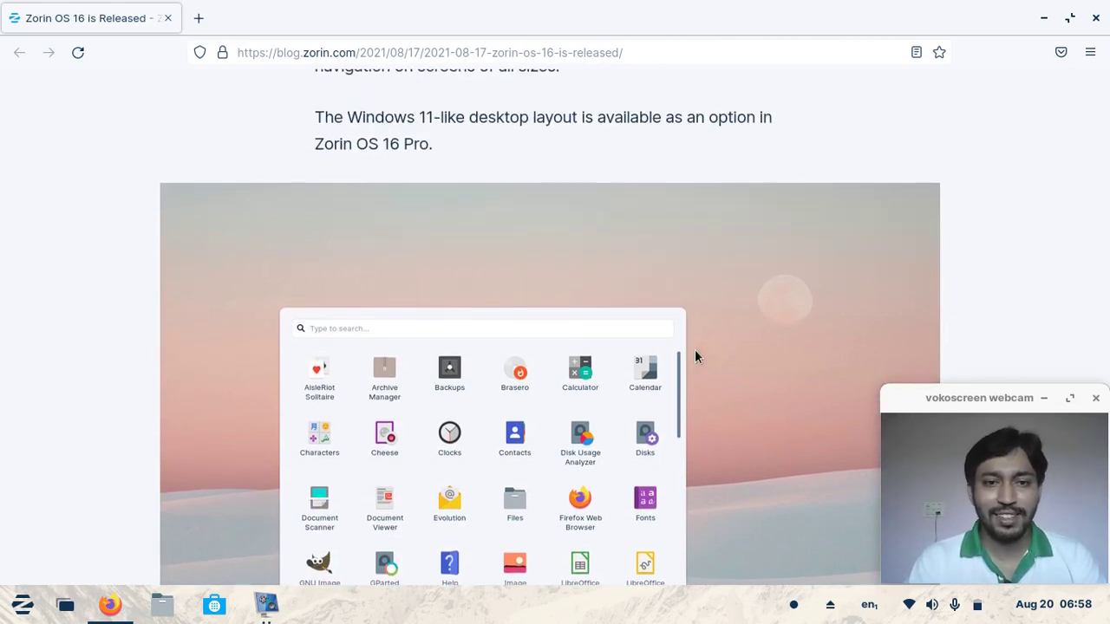
scroll(697, 350, down, 1)
scroll(696, 355, up, 1)
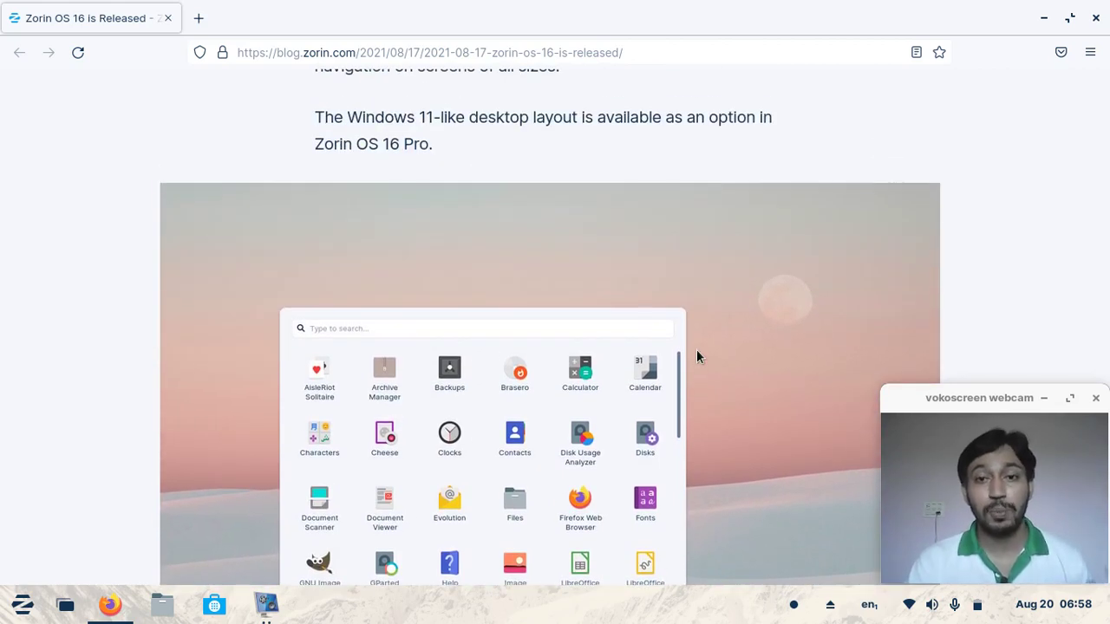
Review the Jelly Mode demonstration, the list of further features and the closing download and upgrade information.
scroll(718, 358, down, 6)
scroll(718, 357, down, 3)
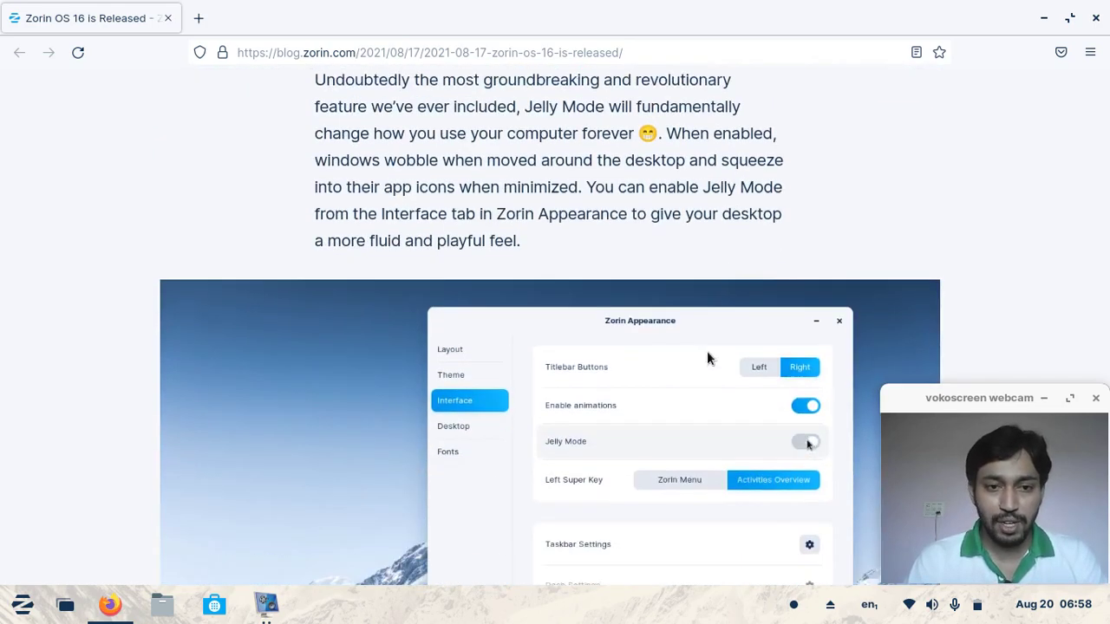
scroll(585, 339, down, 1)
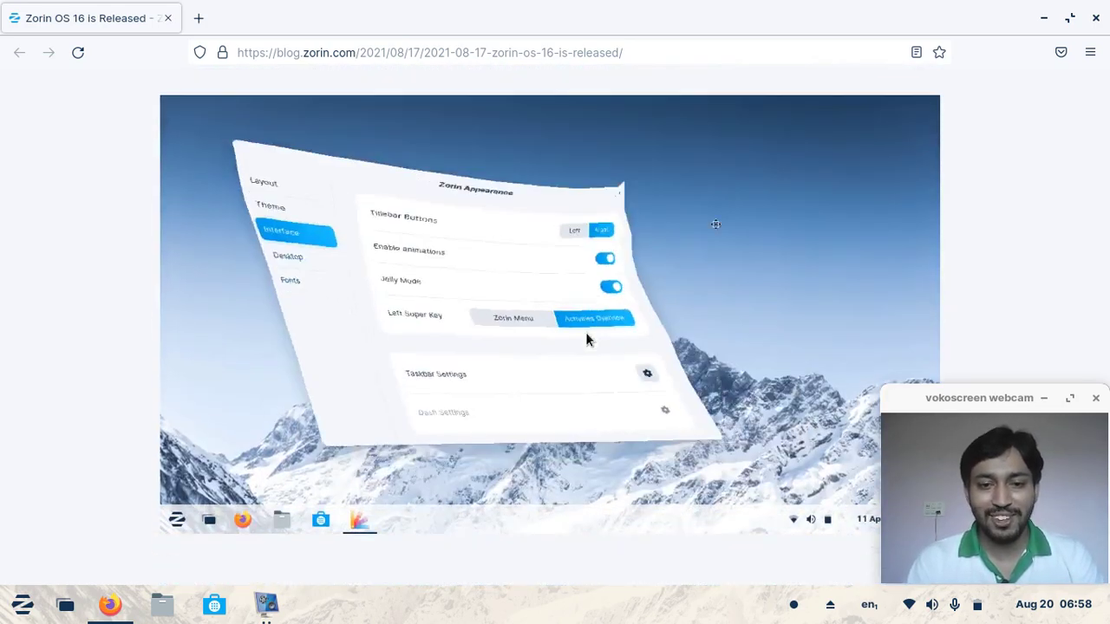
scroll(631, 323, down, 15)
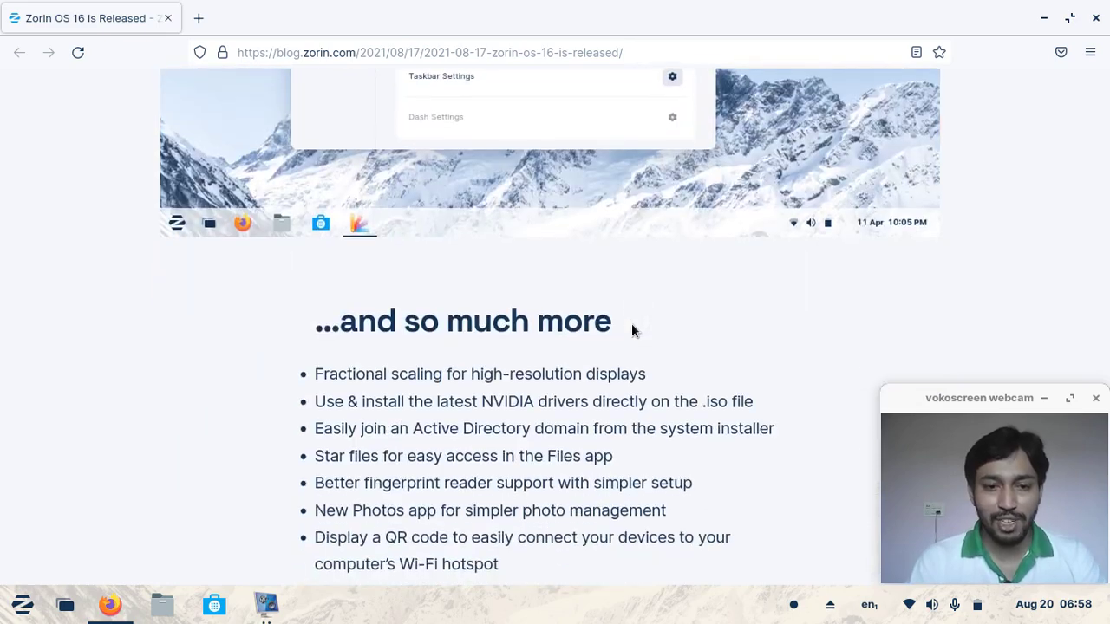
scroll(631, 324, down, 10)
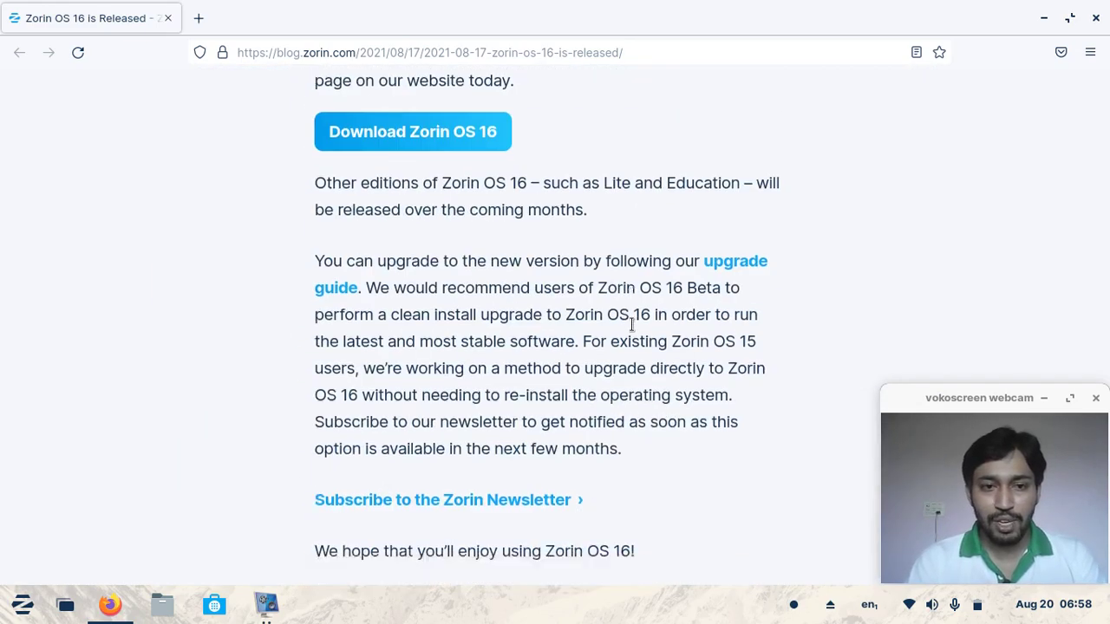
Close the browser and look through the preinstalled applications in the Accessories and Games categories.
click(1097, 18)
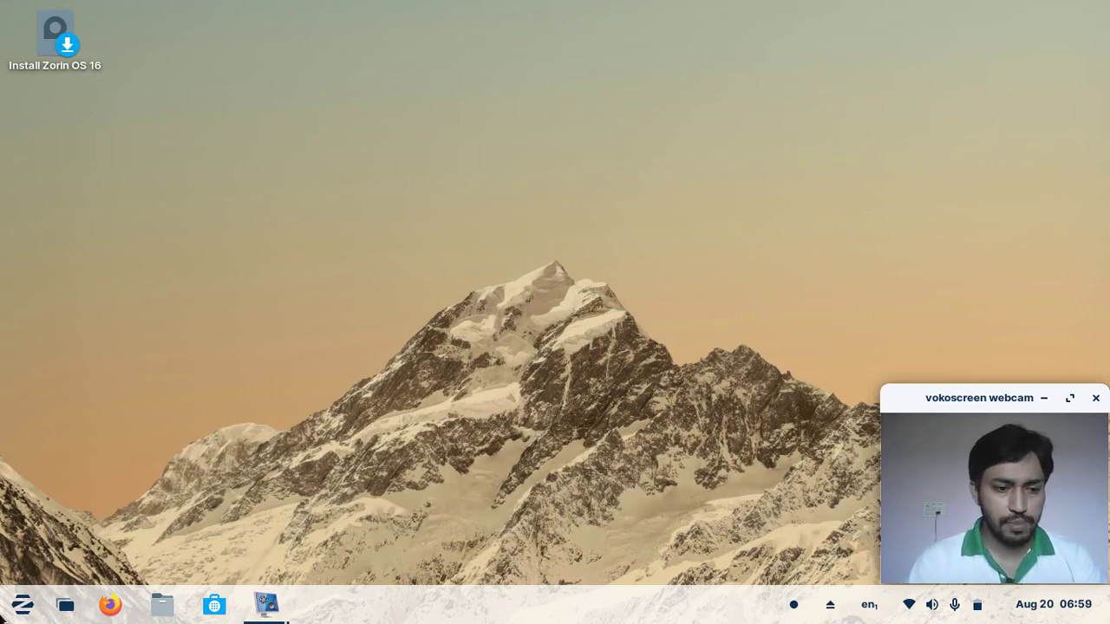
click(21, 612)
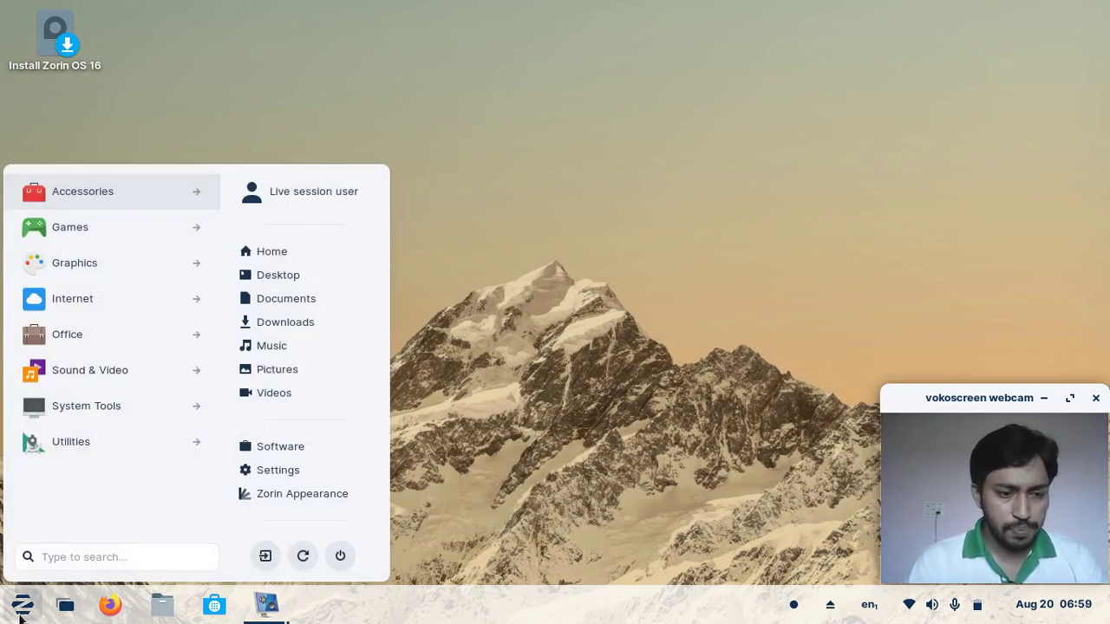
click(561, 422)
click(21, 607)
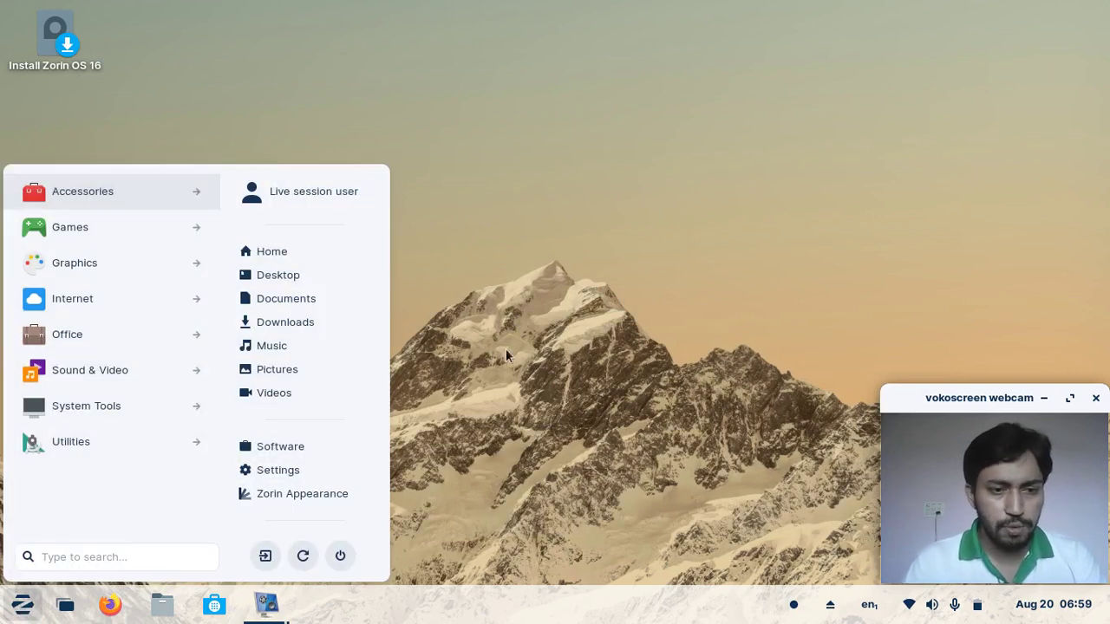
click(110, 195)
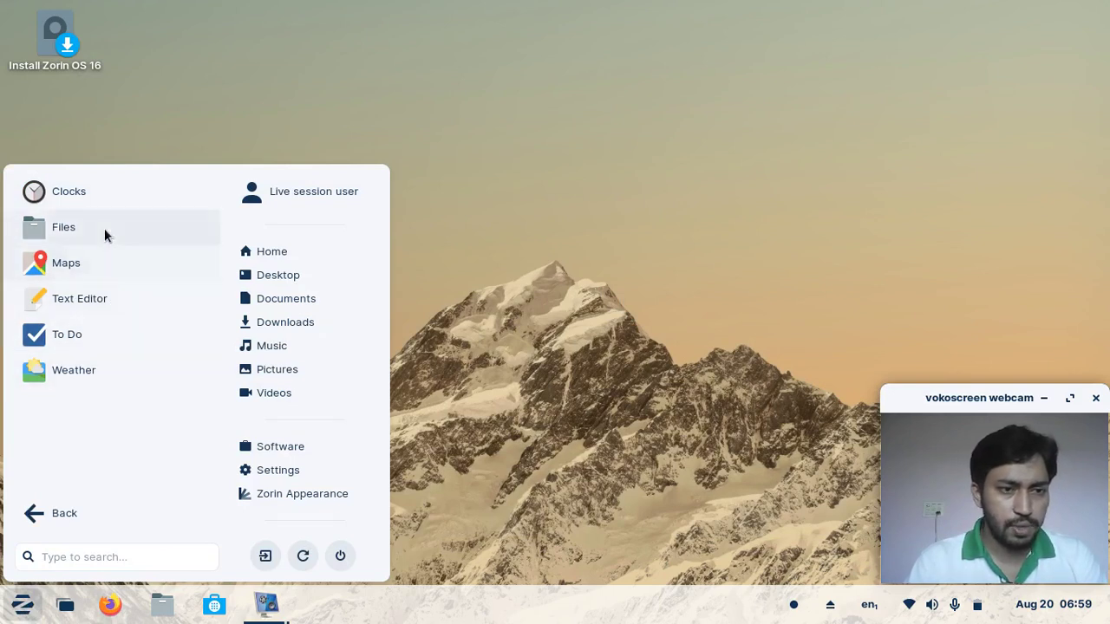
click(49, 516)
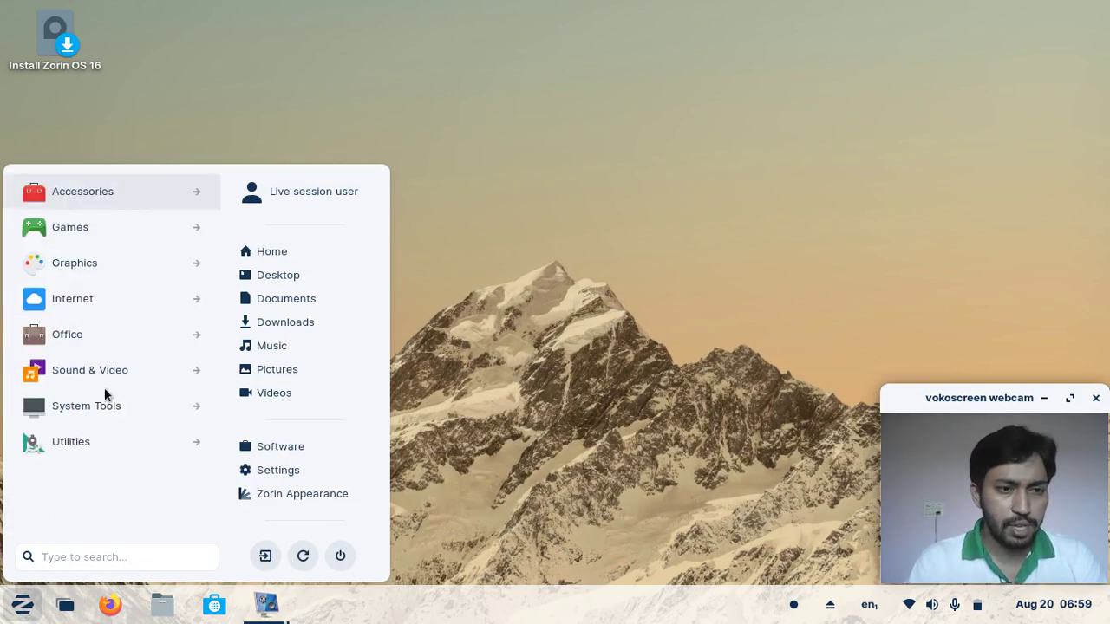
click(92, 239)
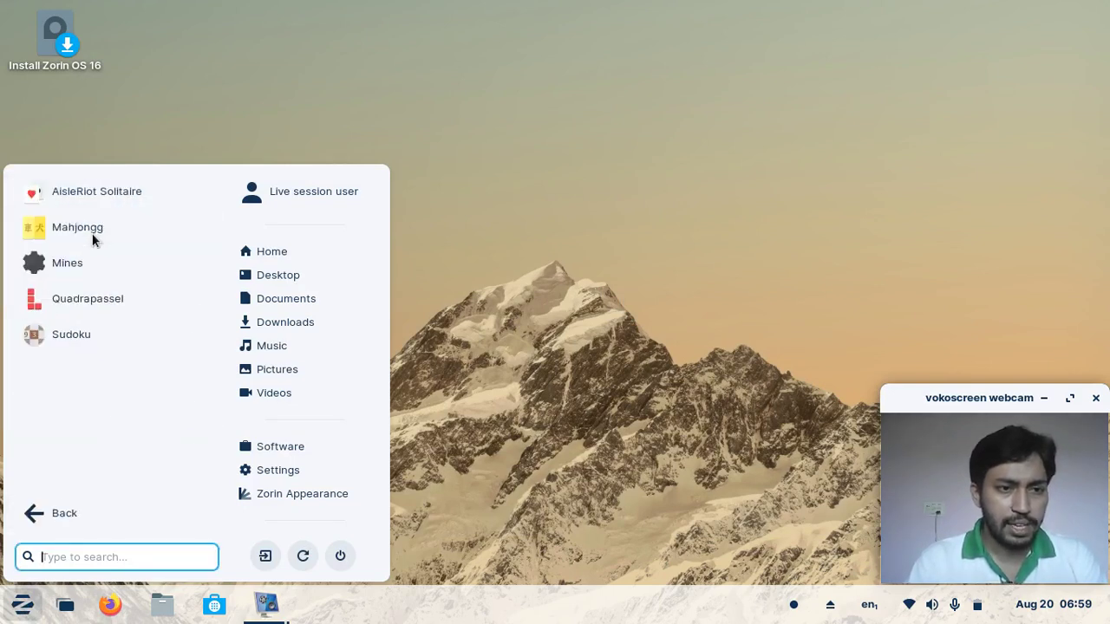
click(60, 515)
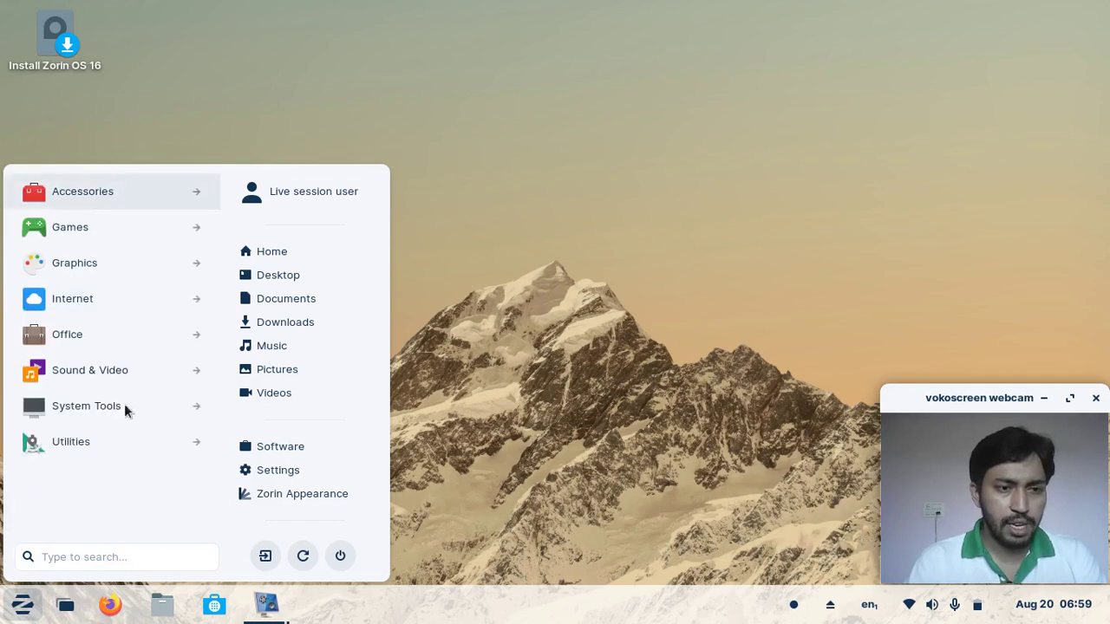
Look through the preinstalled applications in the Graphics and Internet categories.
click(95, 262)
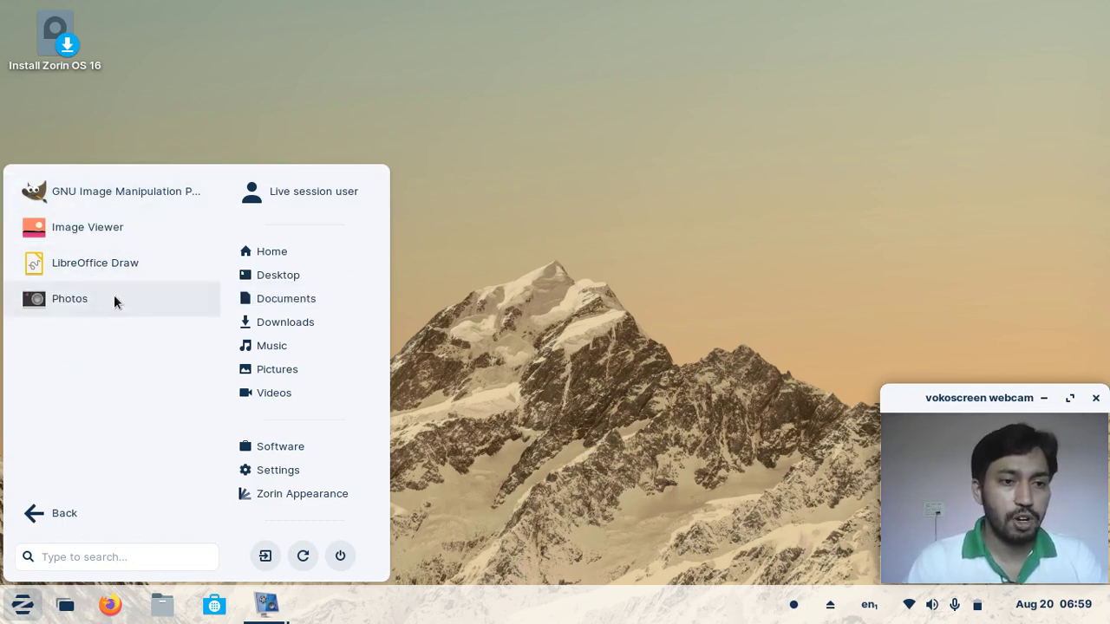
click(70, 512)
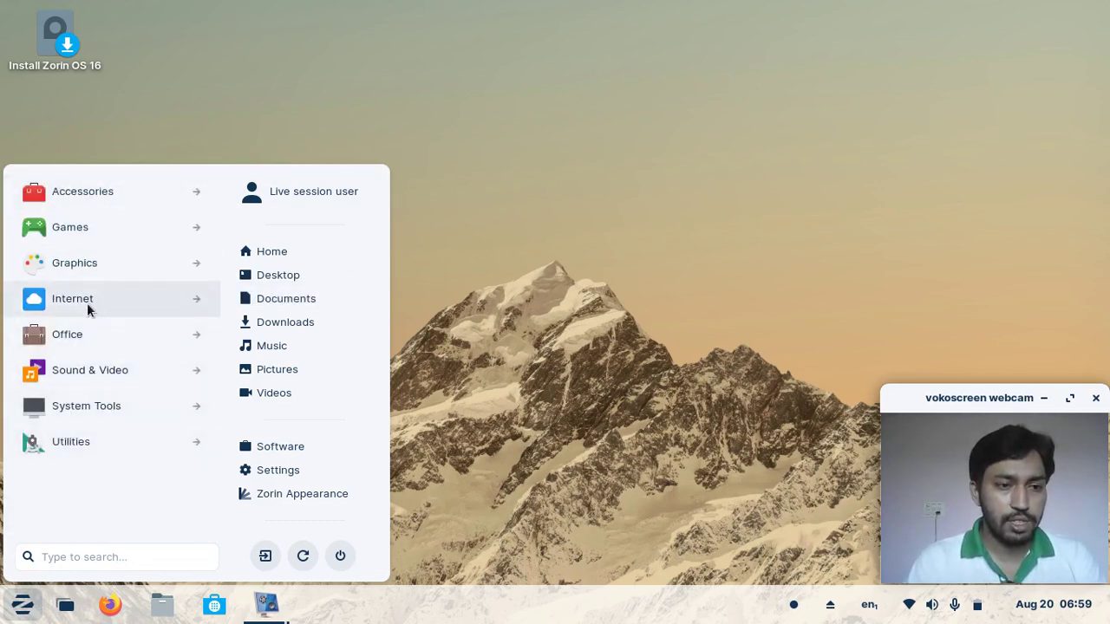
click(109, 301)
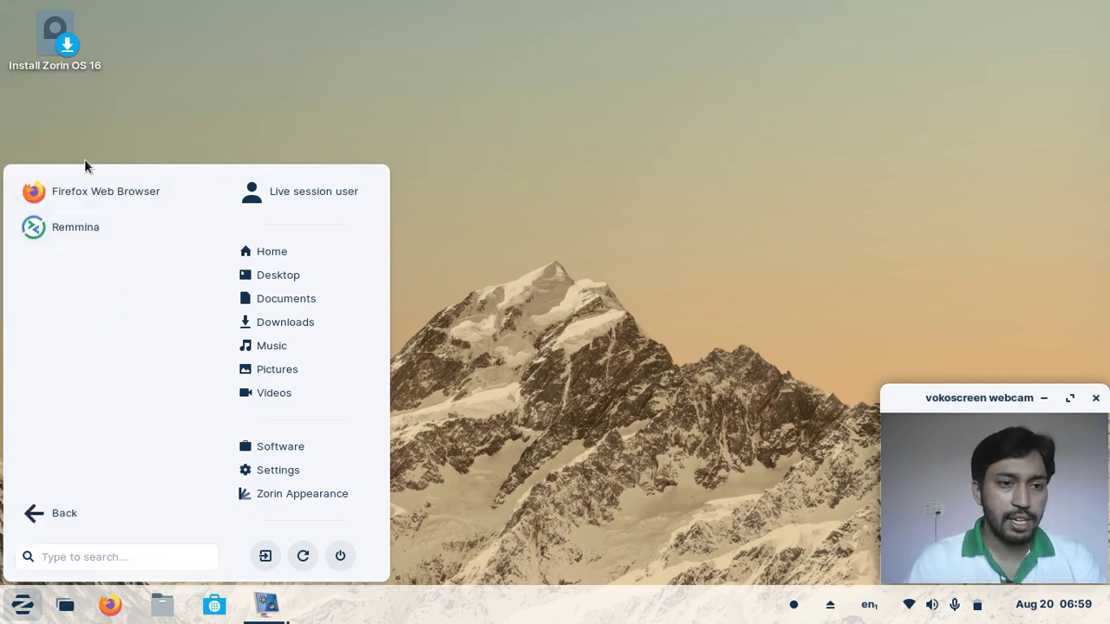
click(58, 517)
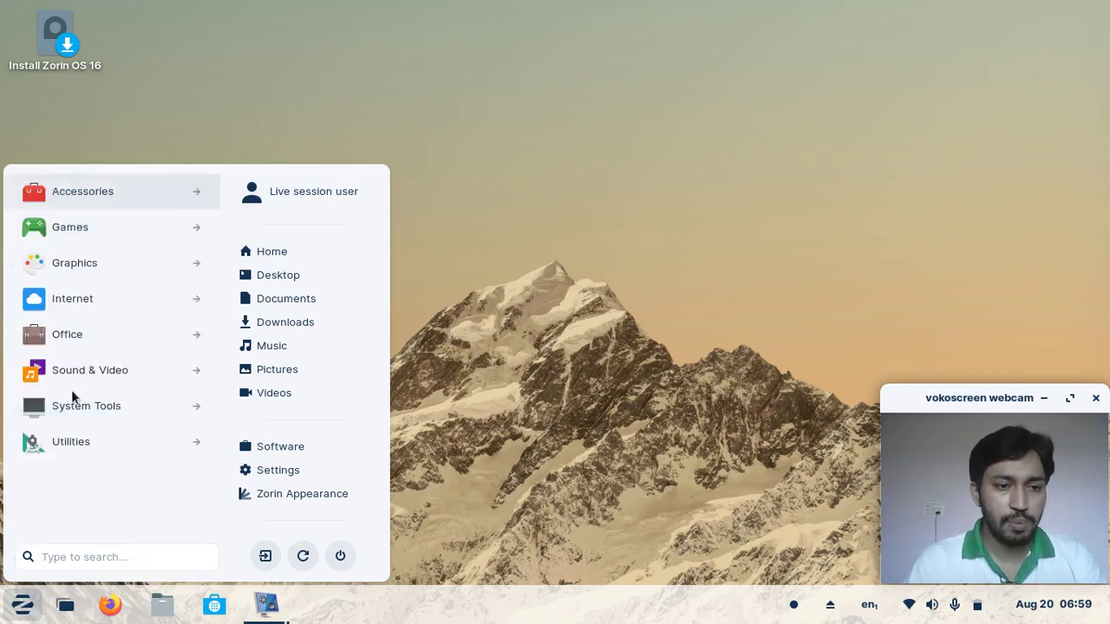
Examine the Office applications, view a blank document in LibreOffice Writer and close it.
click(121, 337)
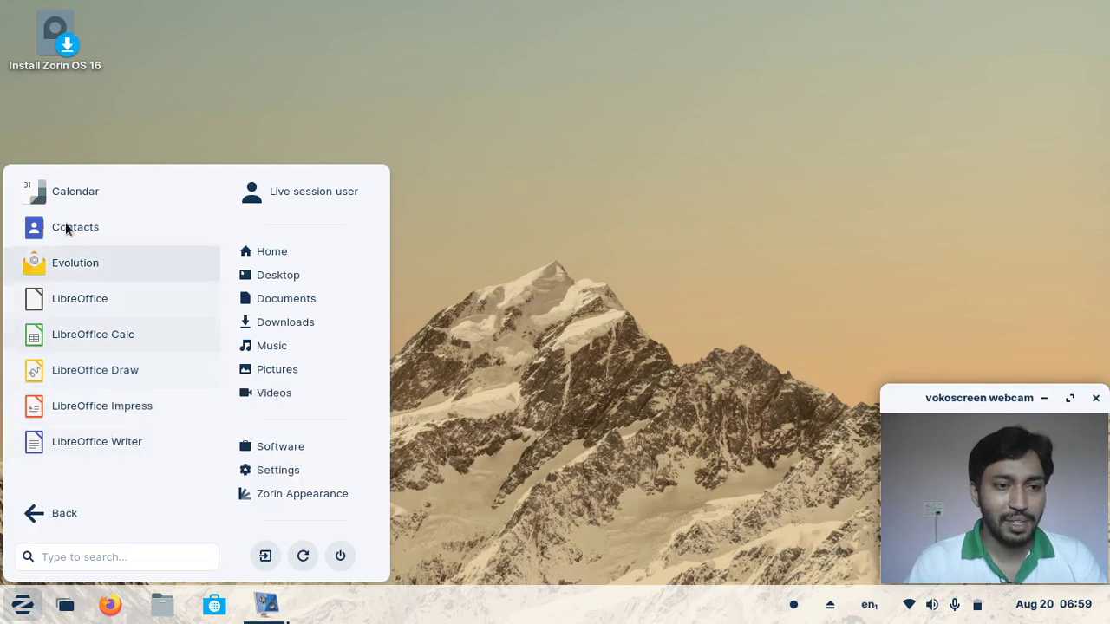
click(130, 442)
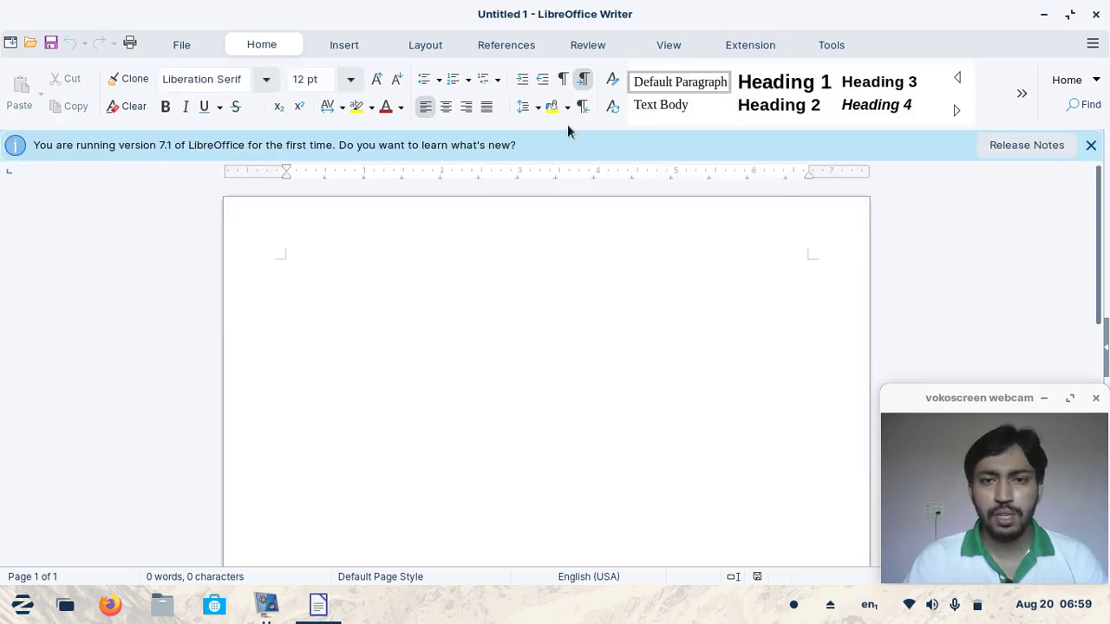
click(1098, 16)
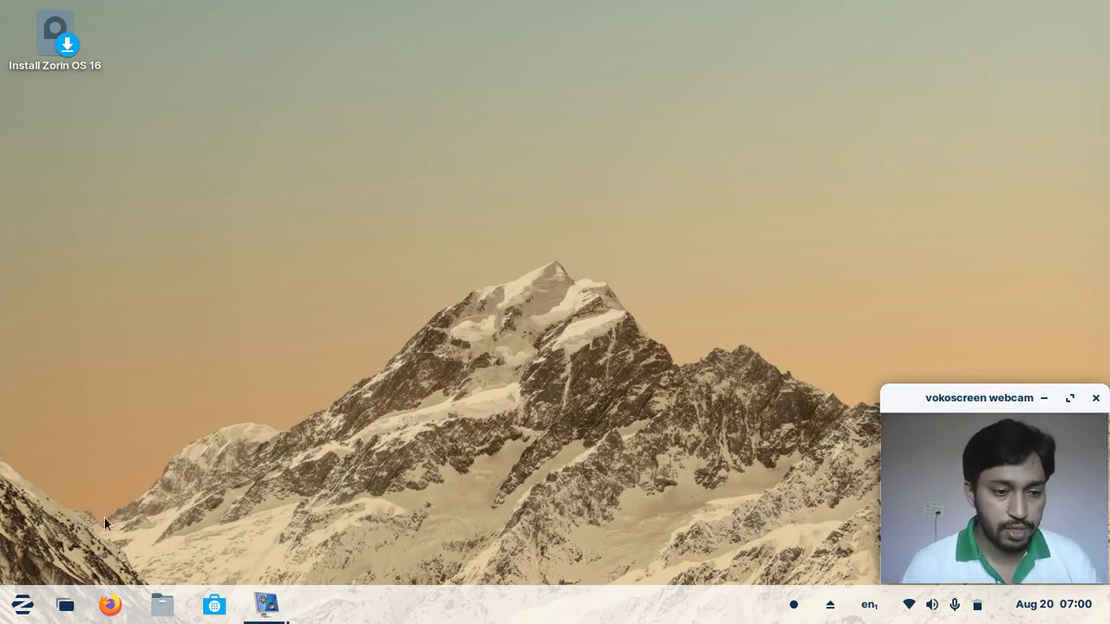
Revisit the Office category and look through the preinstalled Sound & Video applications.
click(22, 614)
click(97, 345)
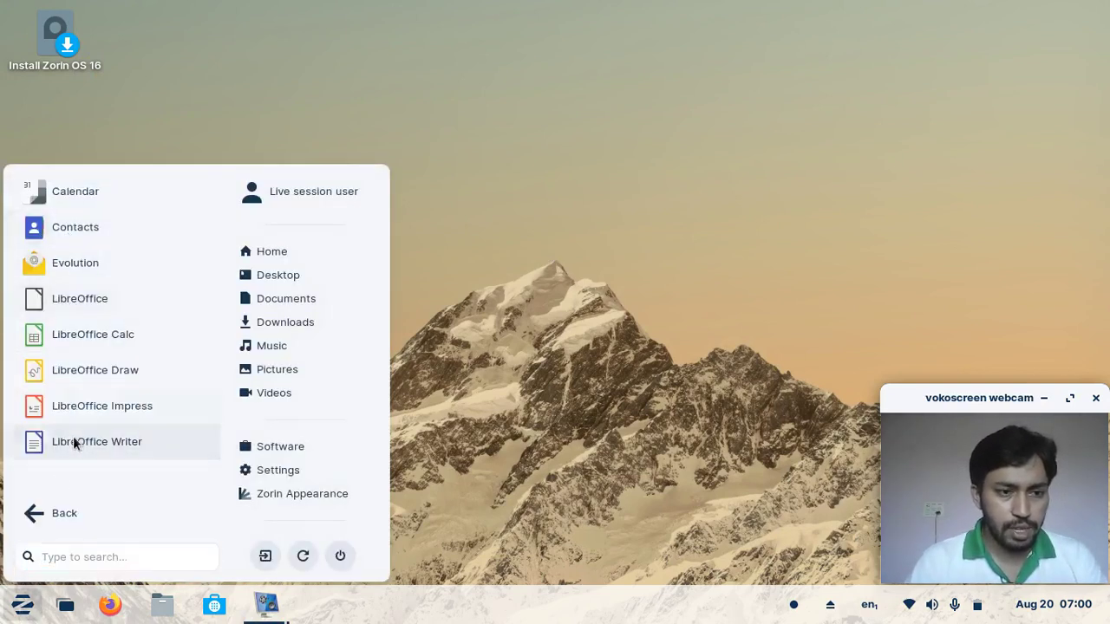
click(48, 518)
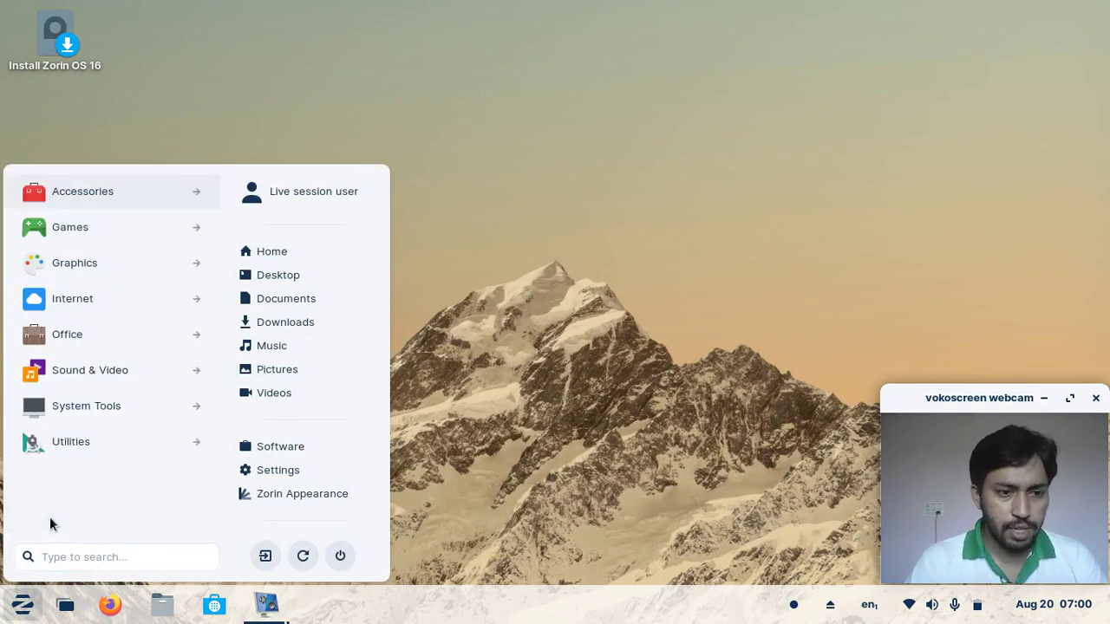
click(99, 381)
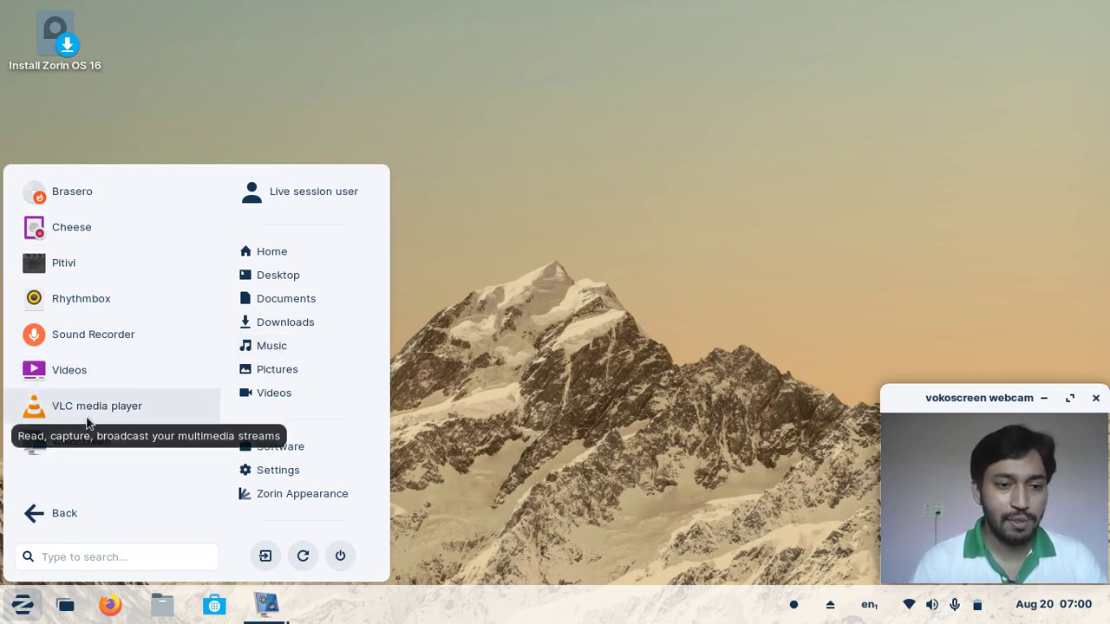
click(86, 526)
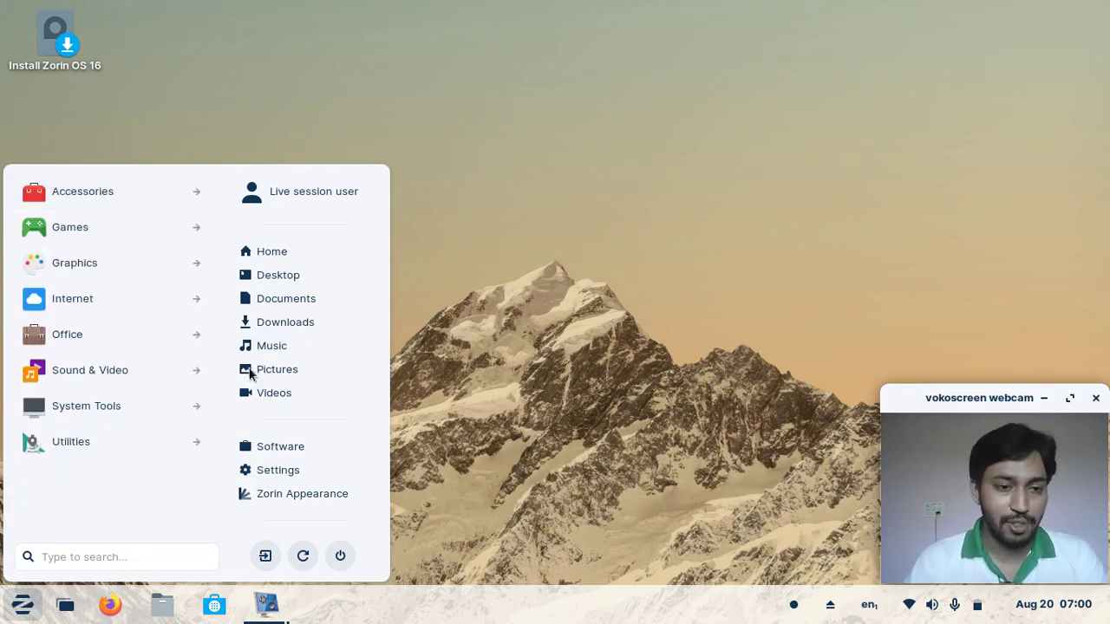
Open the Theme settings of Zorin Appearance.
click(343, 496)
click(23, 606)
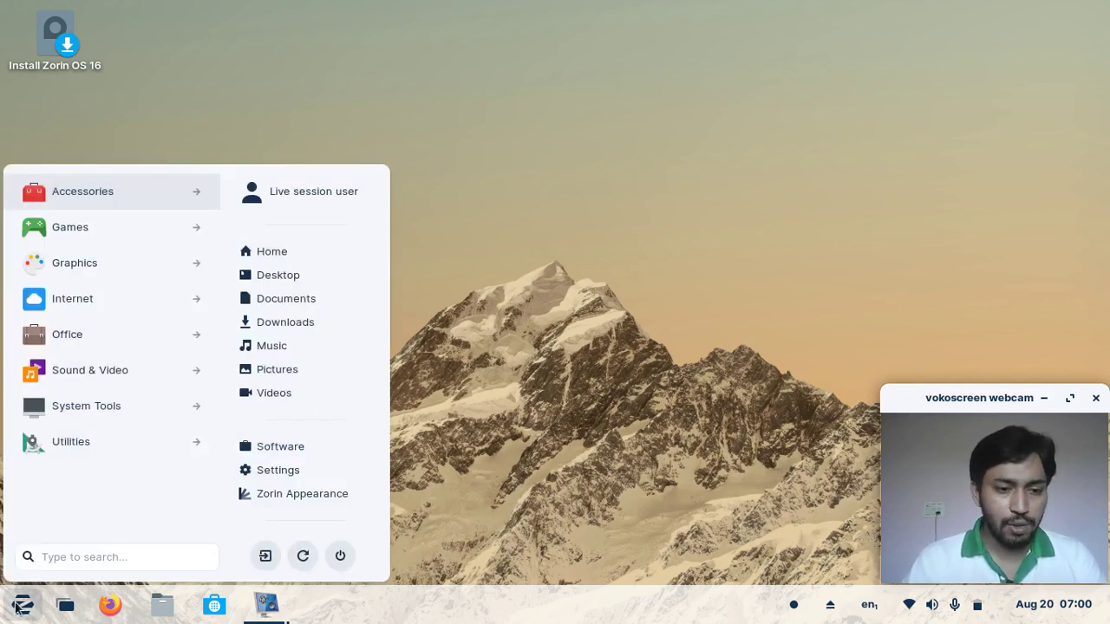
click(327, 496)
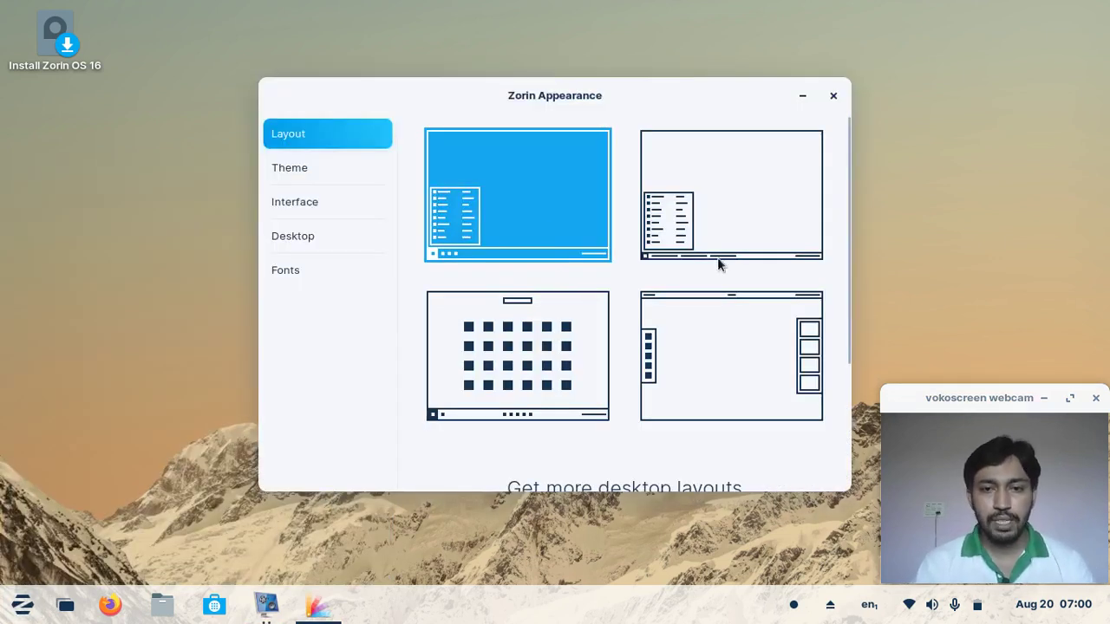
click(336, 174)
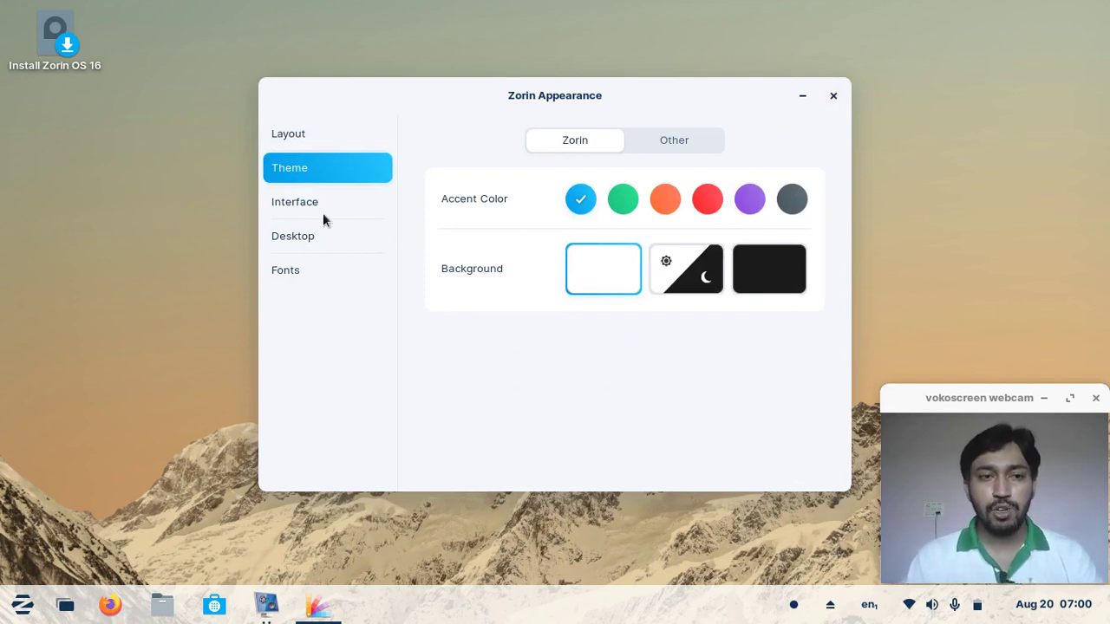
Open the Home folder in Files and arrange its window beside the Zorin Appearance window.
click(162, 604)
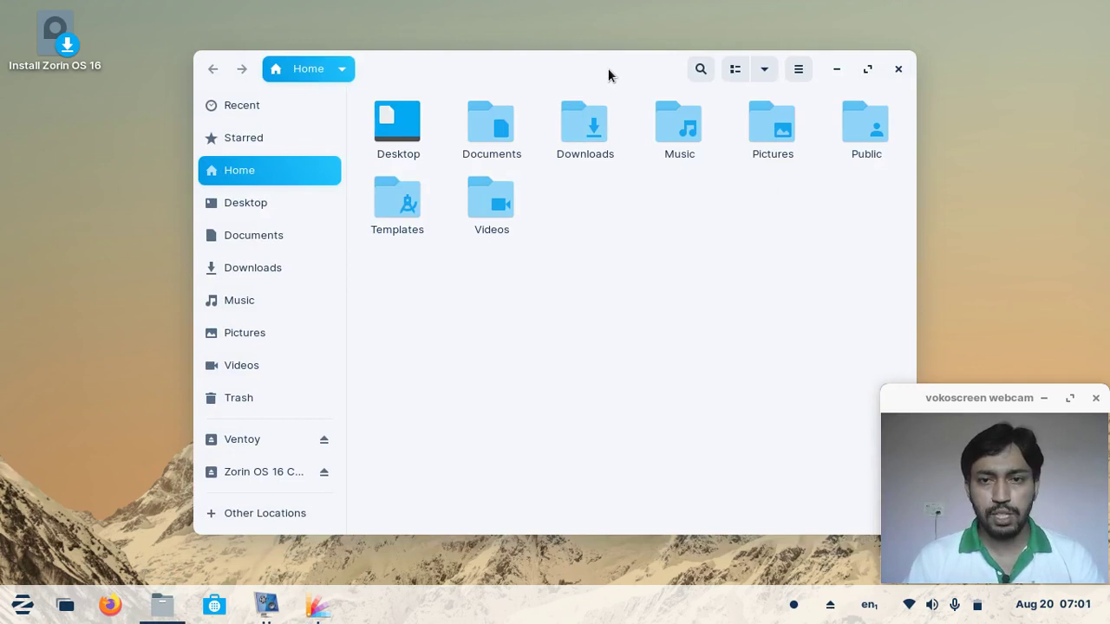
drag(608, 69, 348, 72)
drag(721, 96, 960, 57)
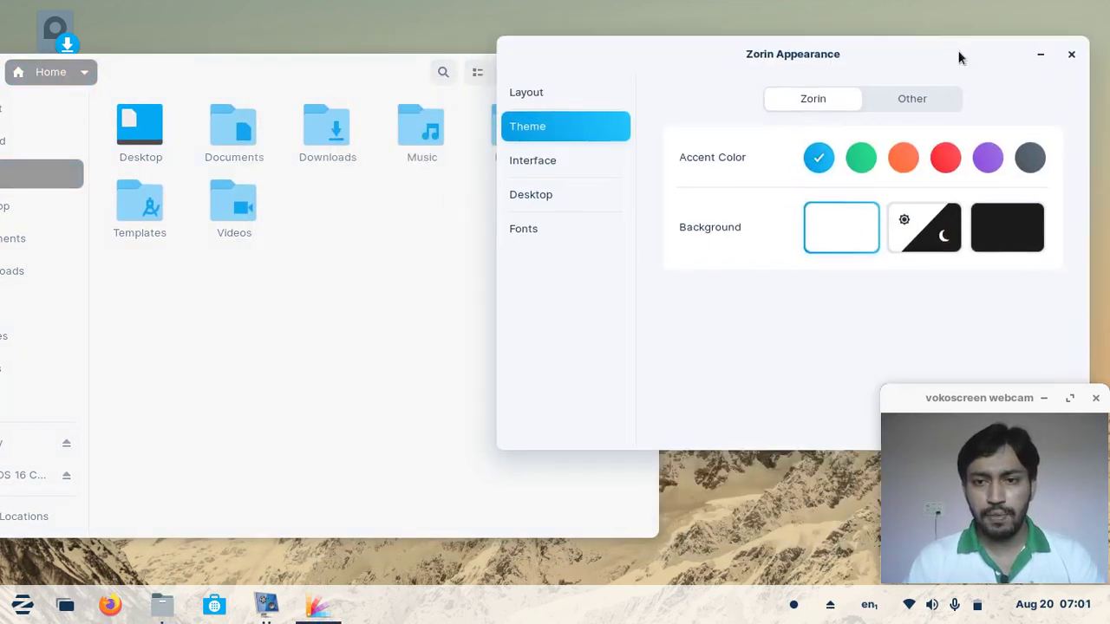
Set the theme's accent color to red and check it on the Files window and the Zorin application launcher.
click(945, 159)
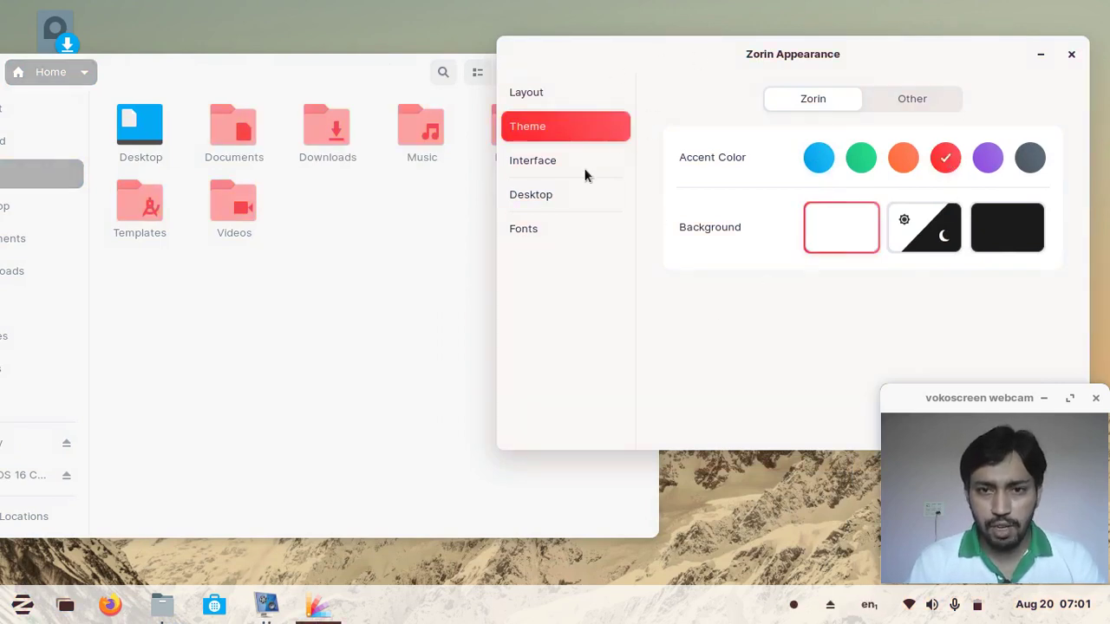
click(323, 131)
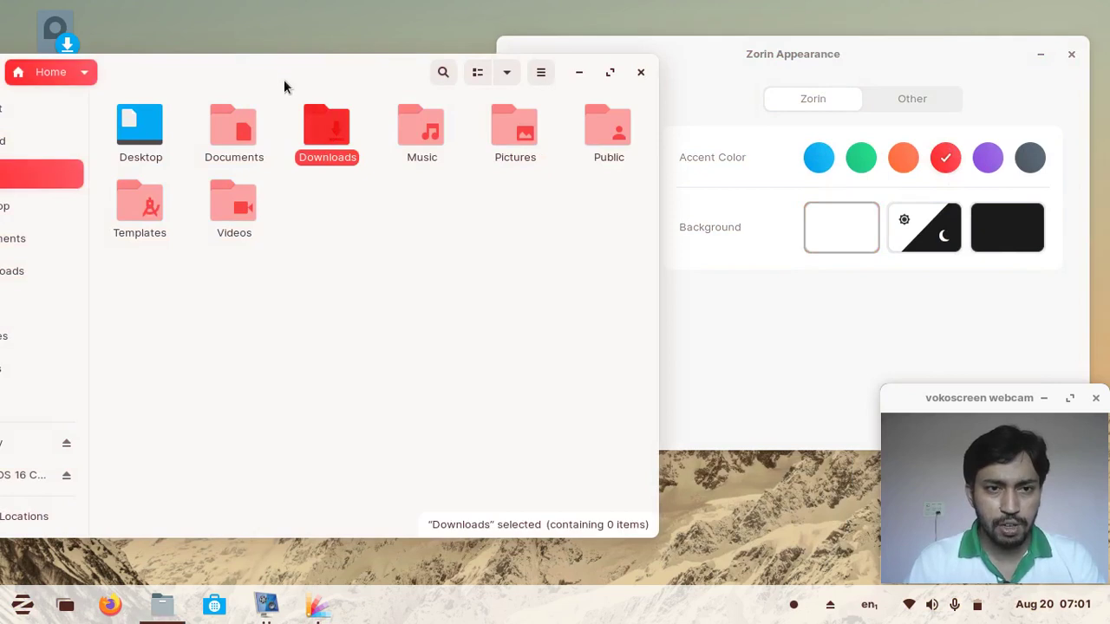
drag(280, 70, 487, 71)
click(528, 321)
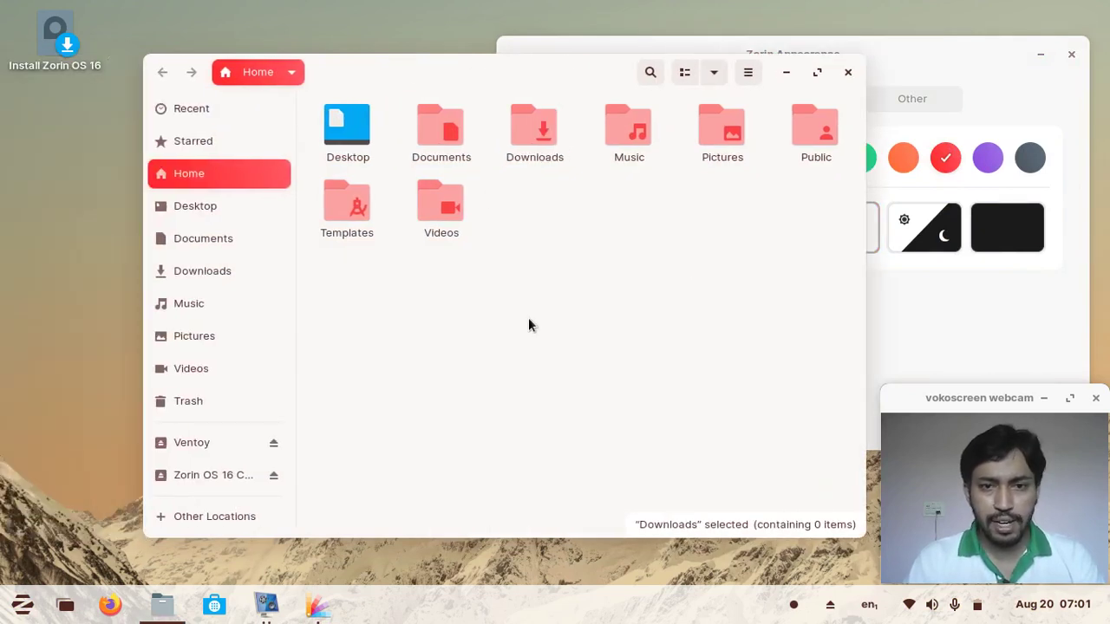
drag(560, 72, 491, 71)
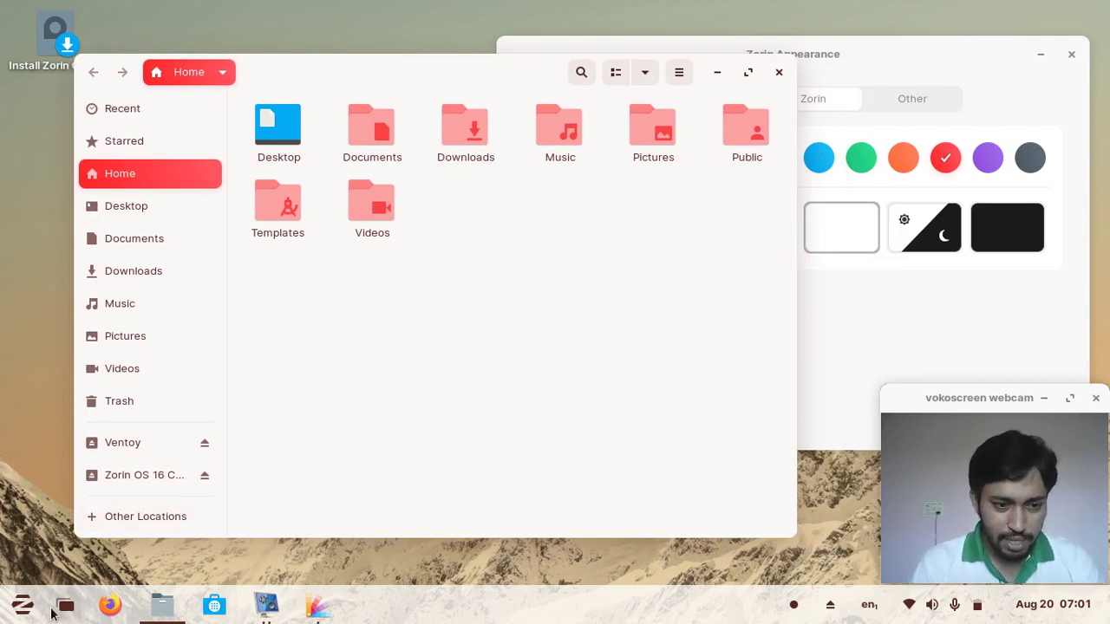
click(21, 604)
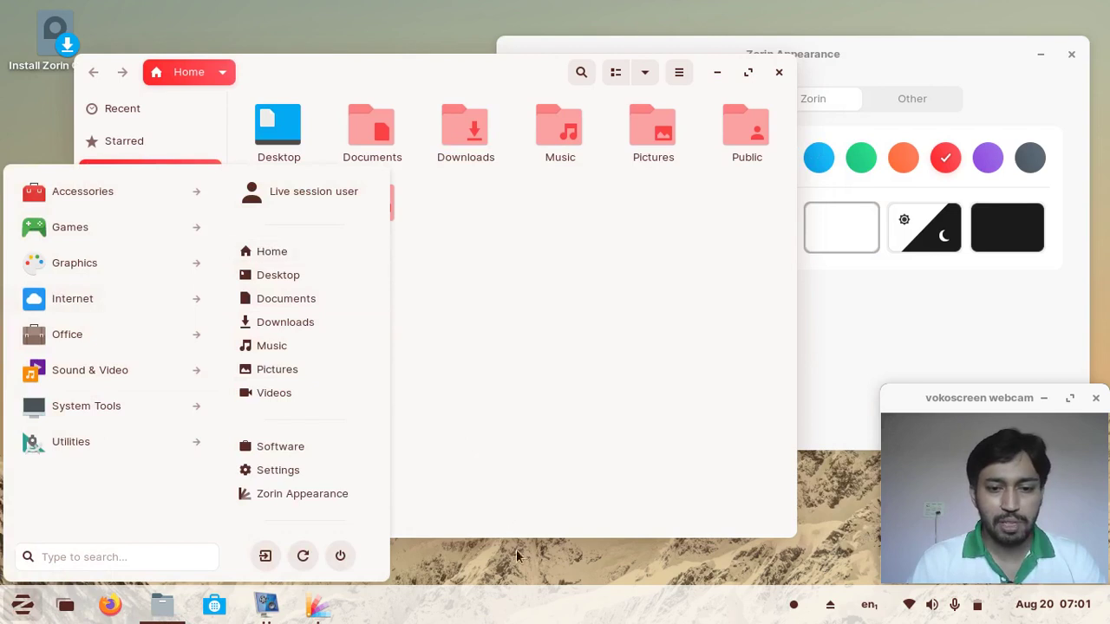
click(505, 604)
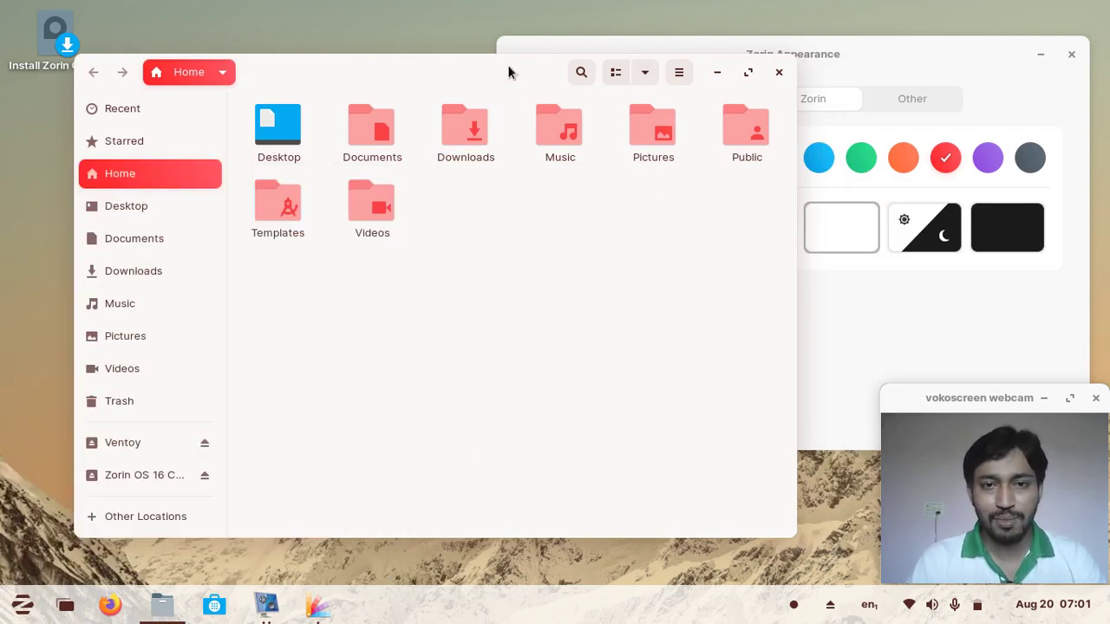
drag(511, 69, 469, 62)
Try the scheduled light/dark background and the dark background, and switch the theme back to the light background.
click(934, 340)
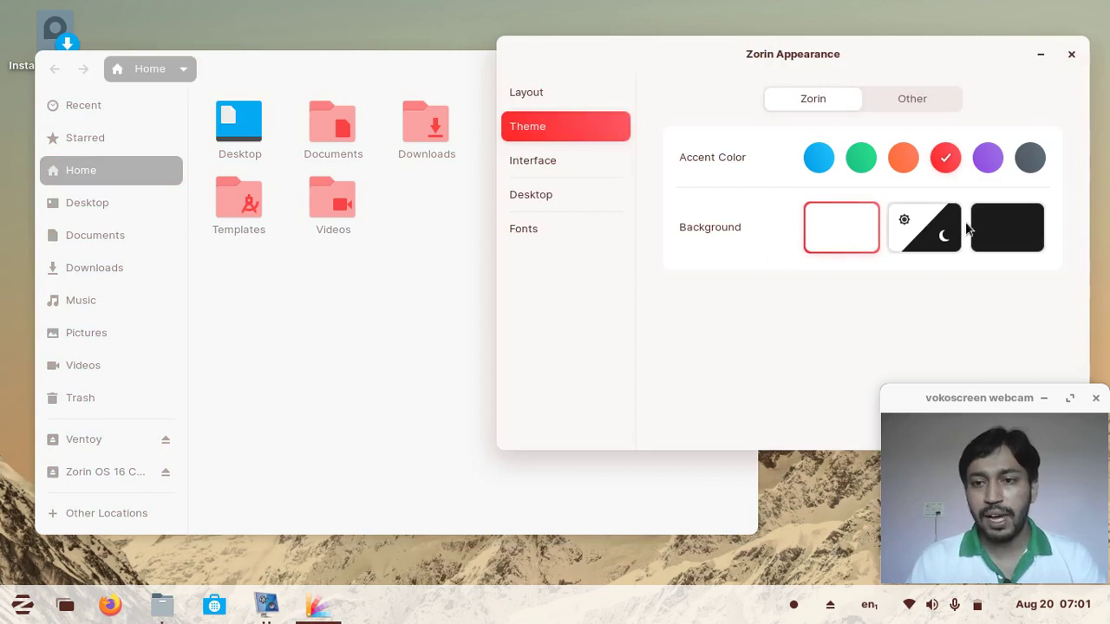
click(22, 611)
click(22, 611)
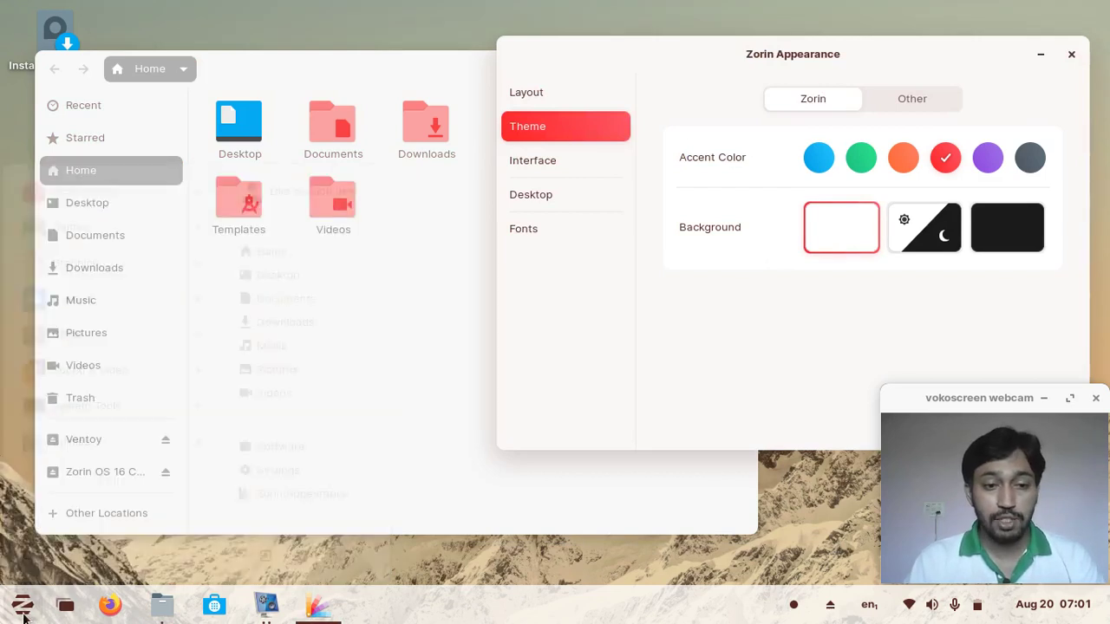
click(945, 235)
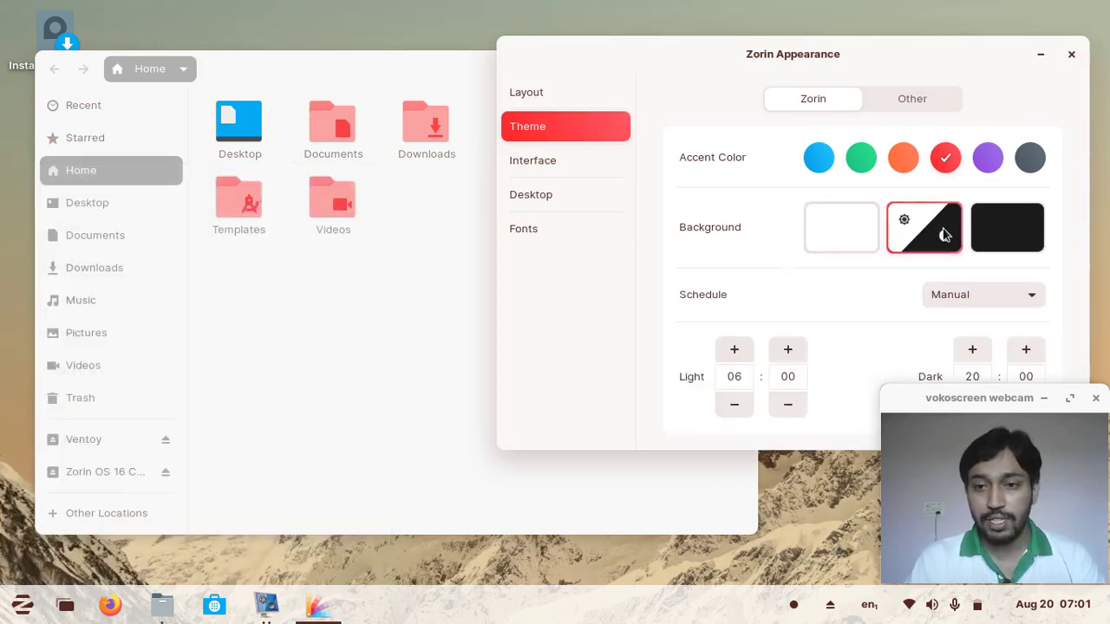
click(23, 609)
click(23, 610)
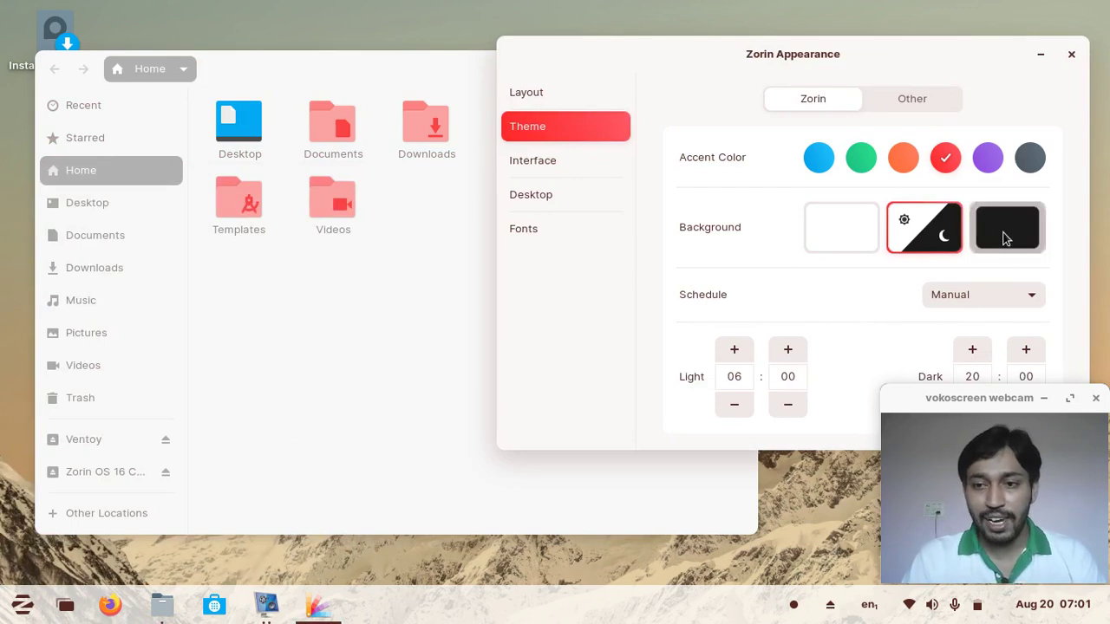
click(1004, 239)
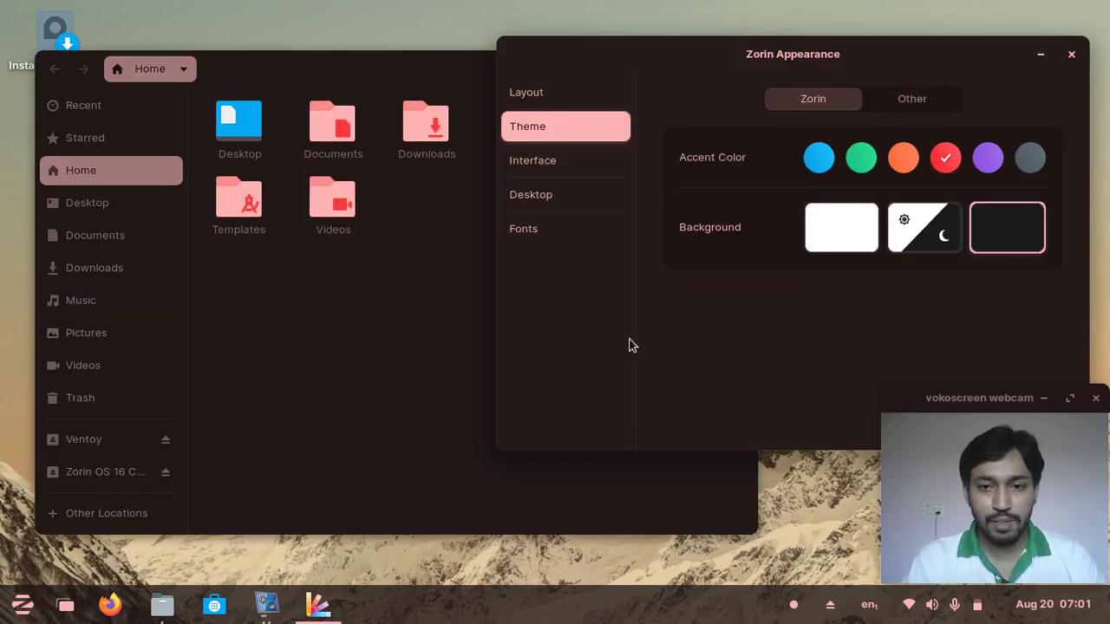
click(837, 225)
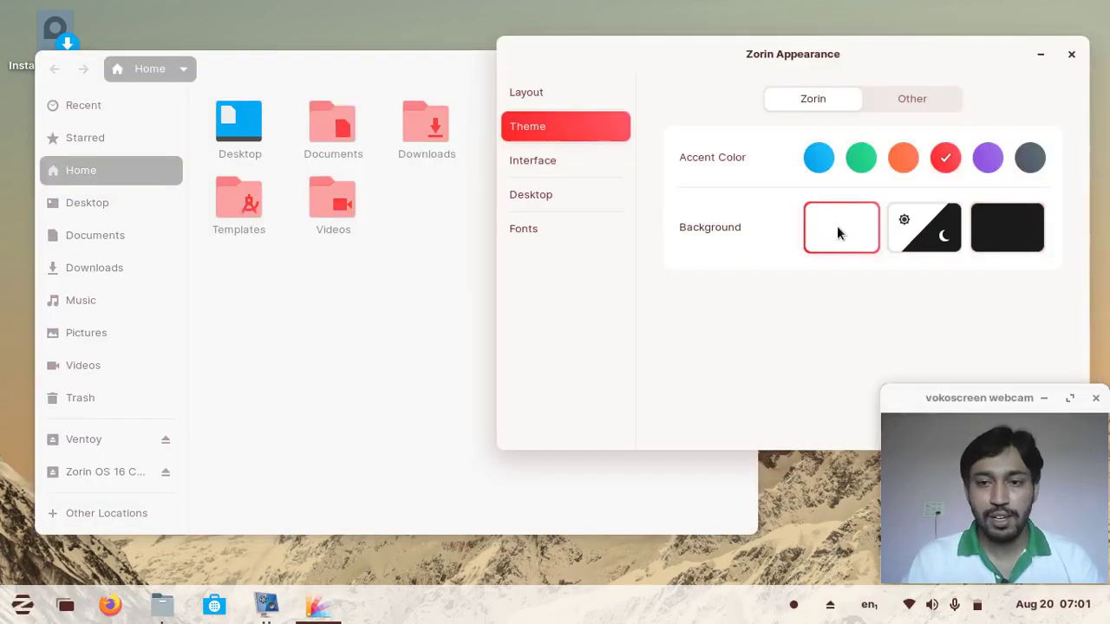
Set the theme's accent color to green and open the Interface settings of Zorin Appearance.
click(857, 159)
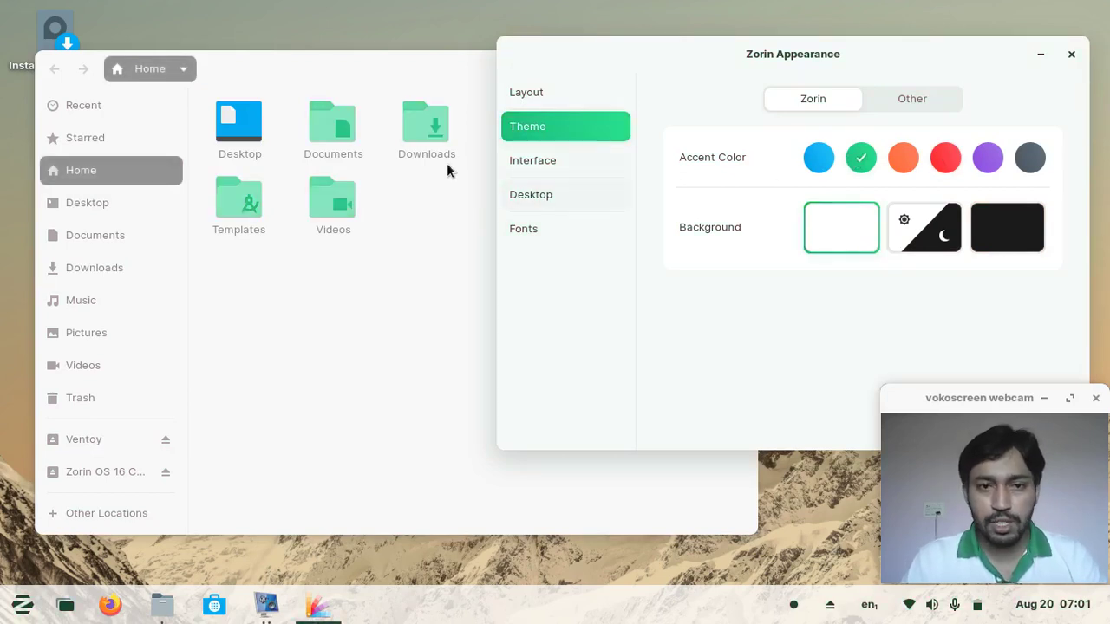
click(554, 159)
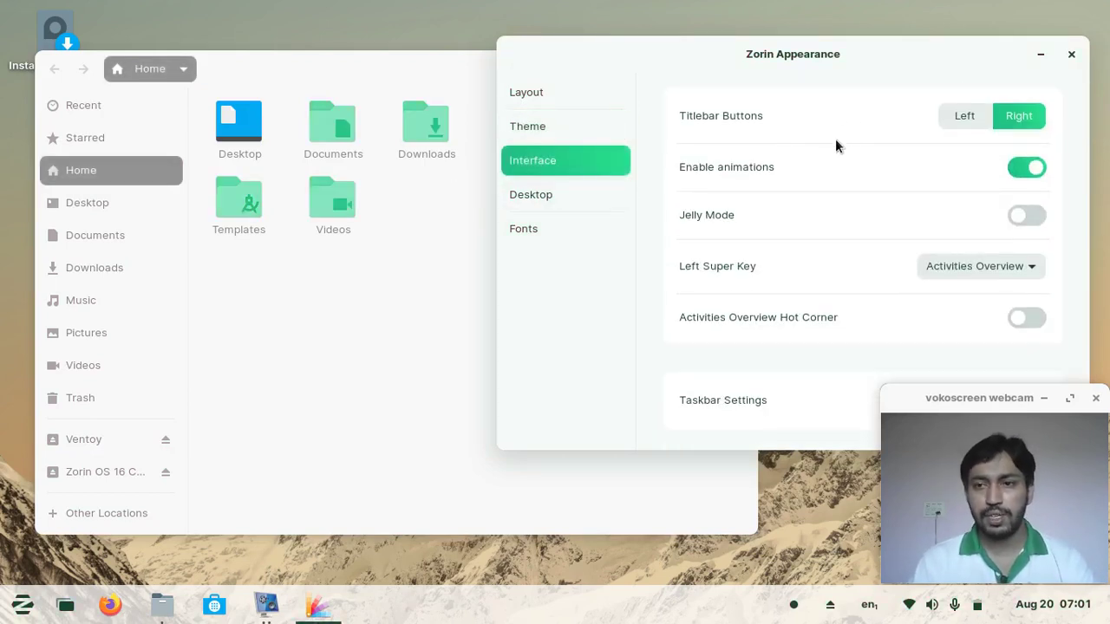
Try the Left option for the titlebar buttons and set them back to Right.
drag(882, 53, 690, 48)
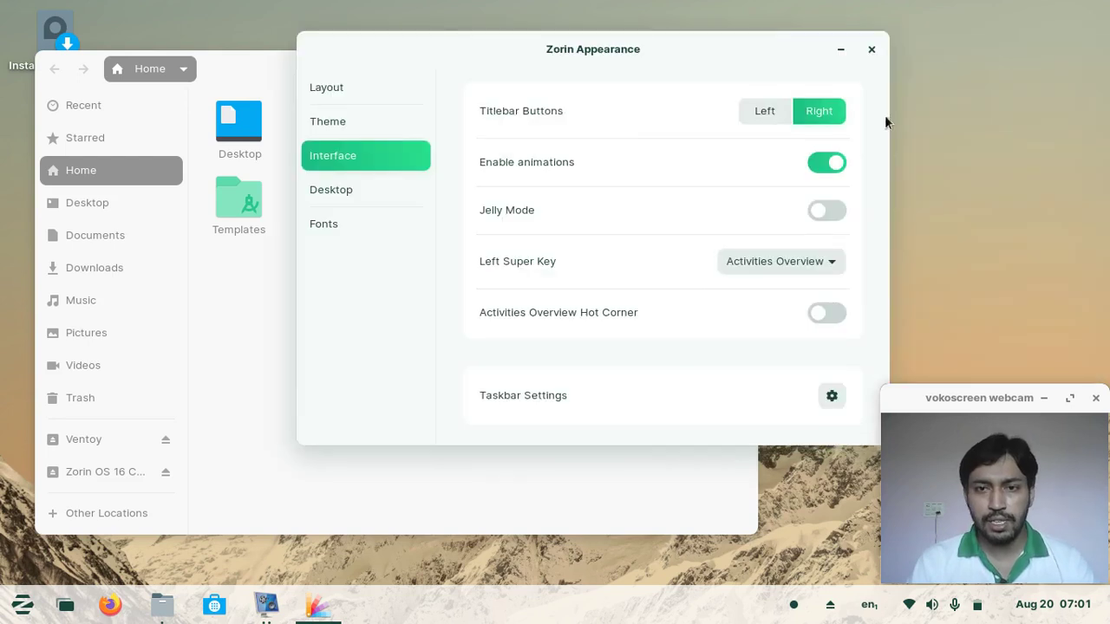
click(779, 109)
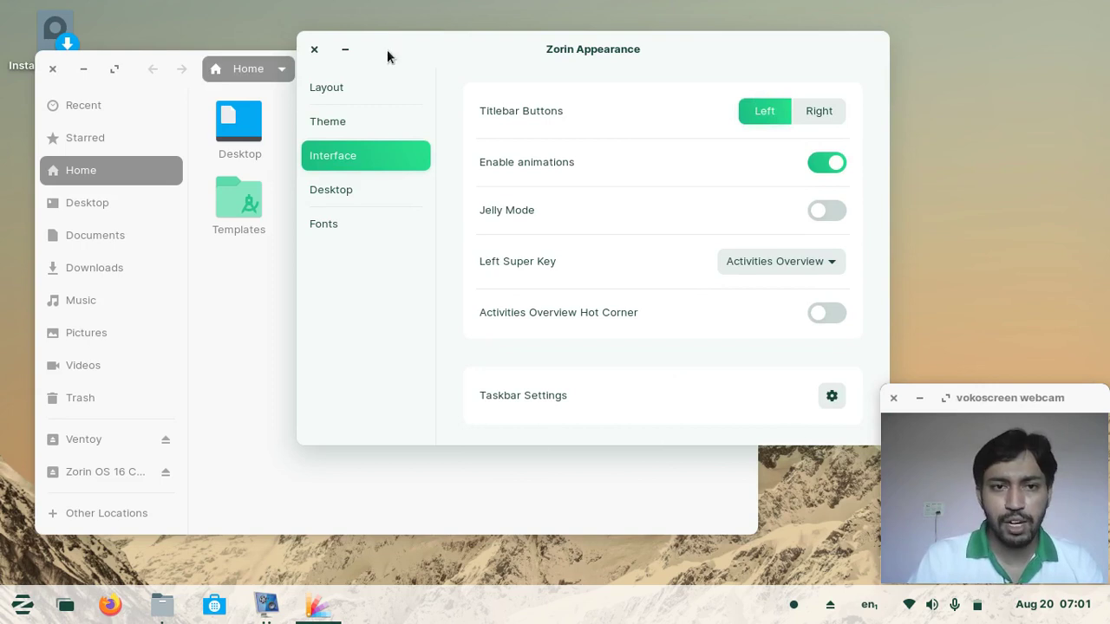
click(806, 114)
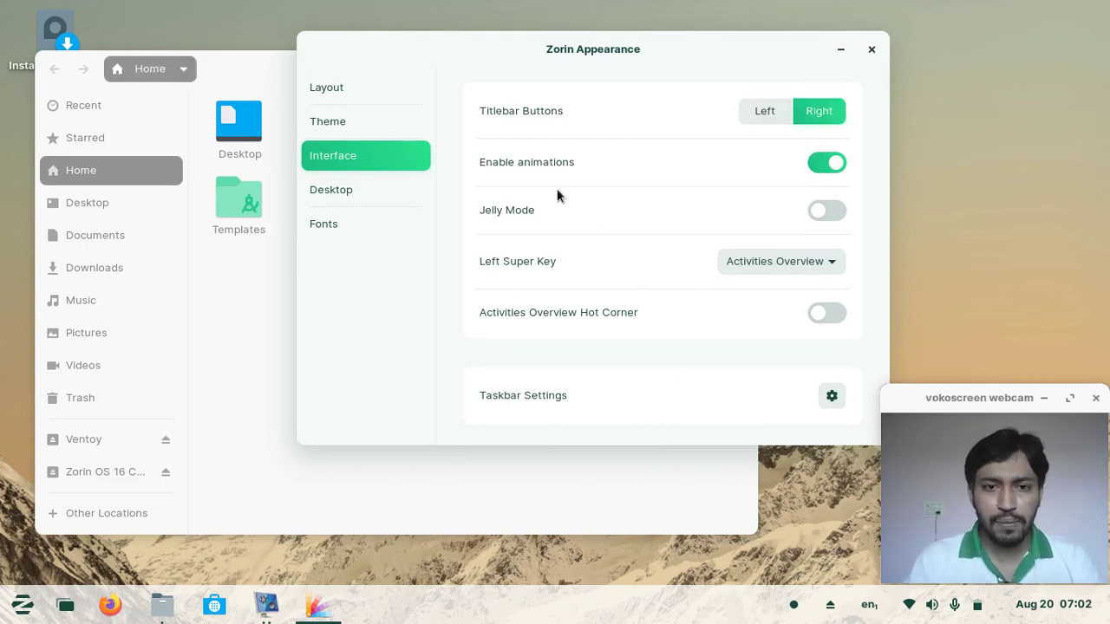
Enable Jelly Mode and check its effect by moving, minimizing and restoring the Zorin Appearance window.
click(826, 212)
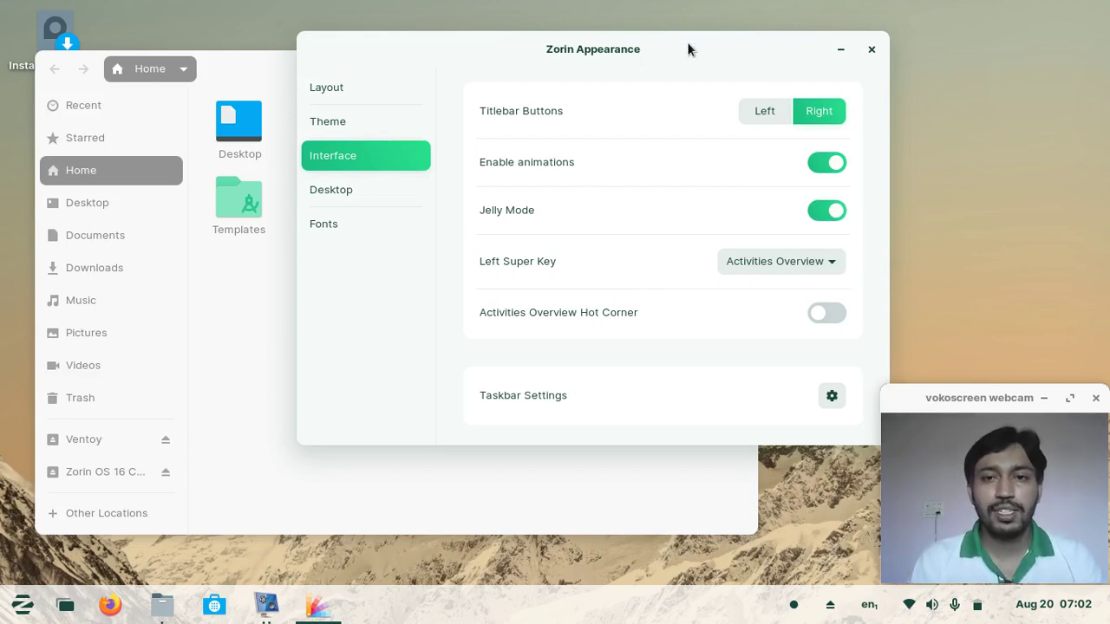
drag(687, 41, 646, 73)
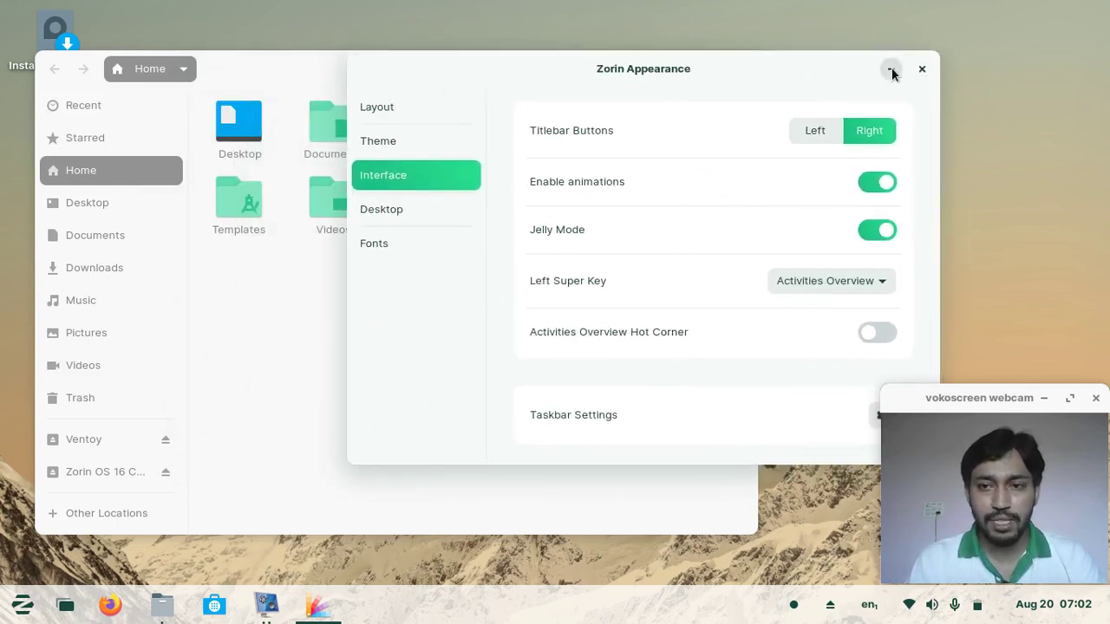
click(890, 69)
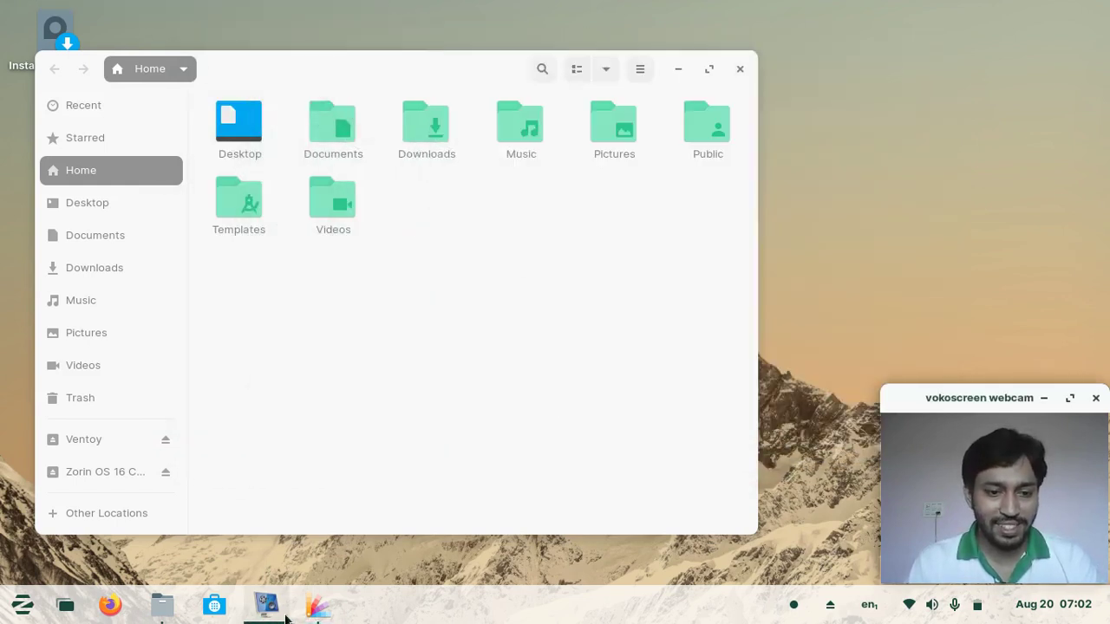
mouse_move(318, 607)
click(398, 516)
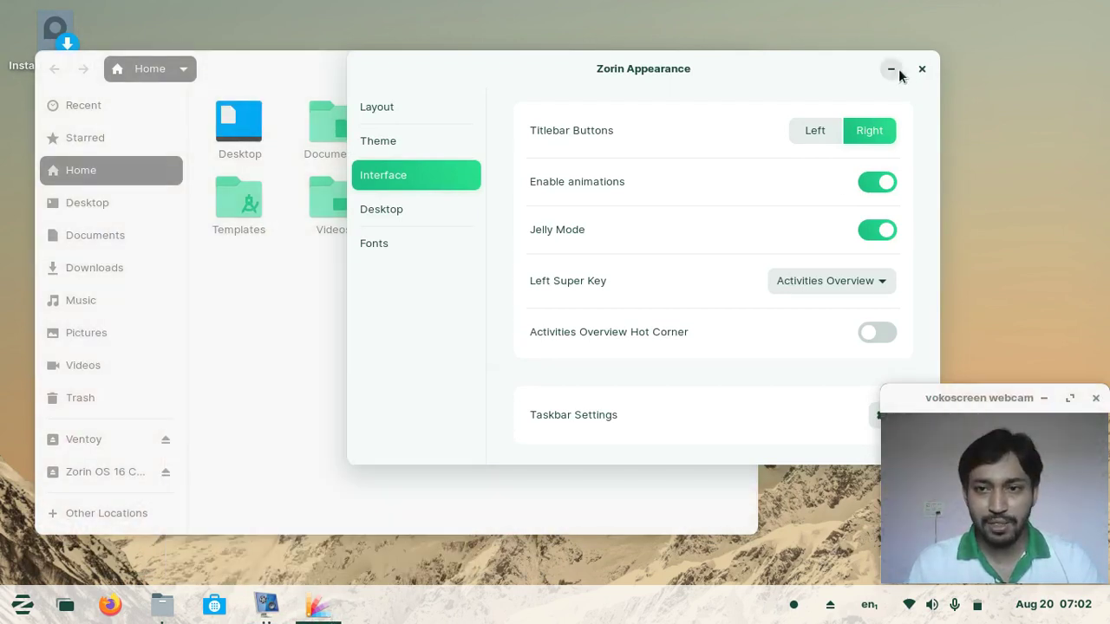
Check the Jelly Mode effect by maximizing, minimizing and restoring the Files window, and close Files.
click(275, 68)
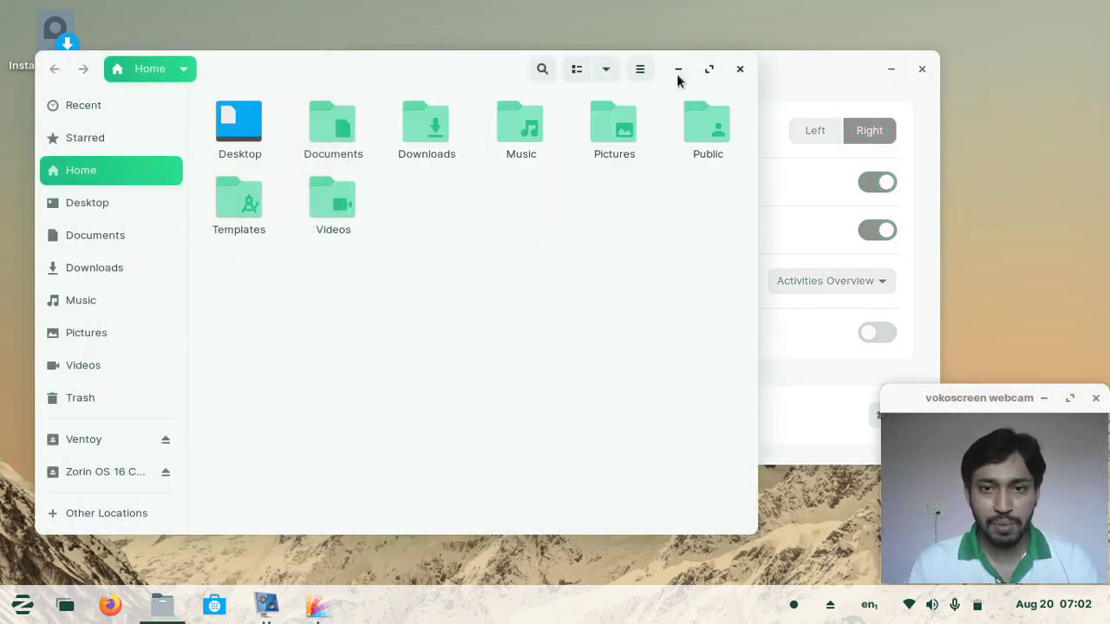
click(710, 70)
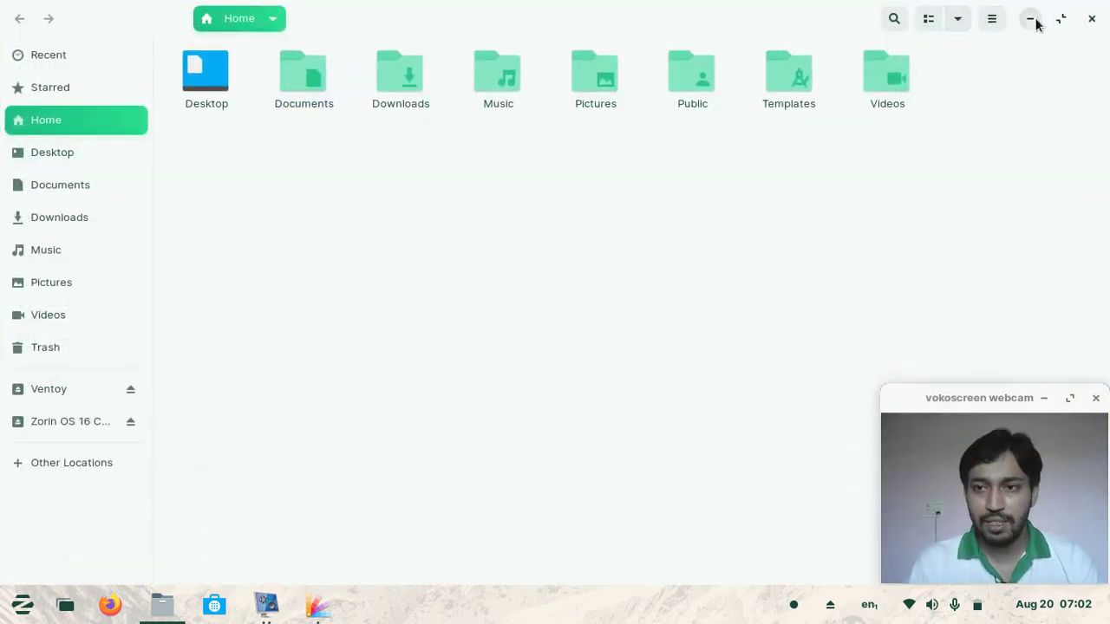
click(1031, 19)
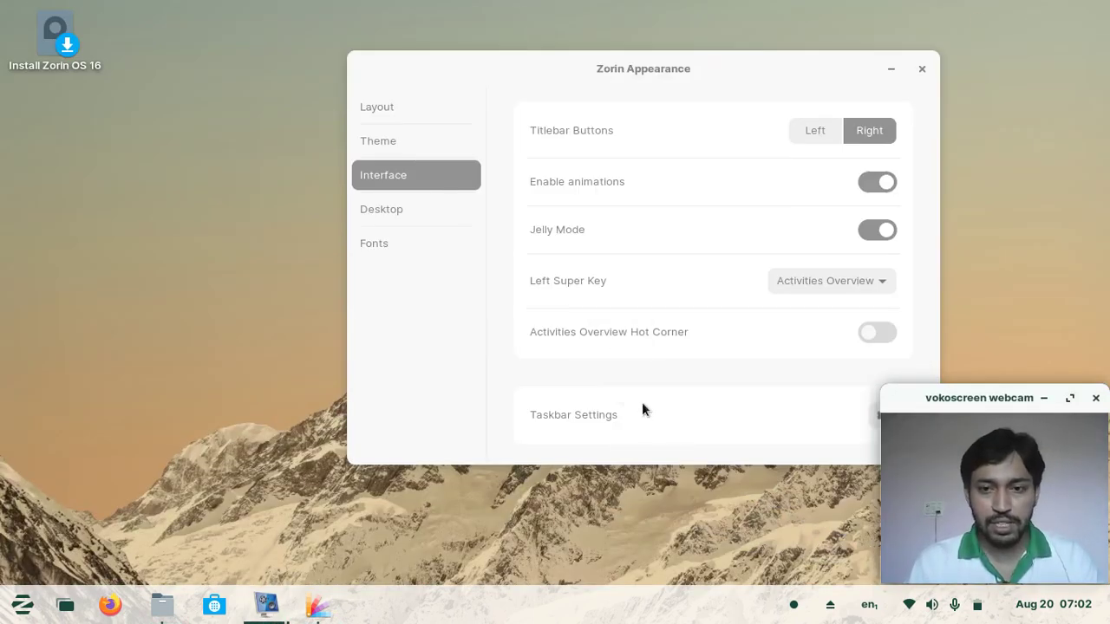
click(317, 604)
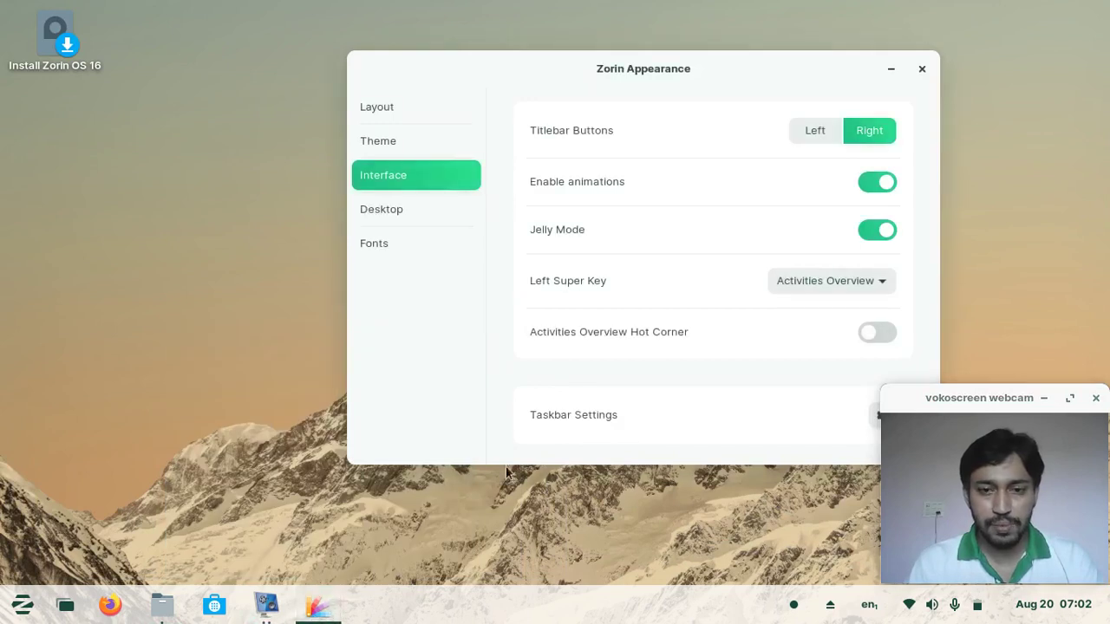
click(162, 605)
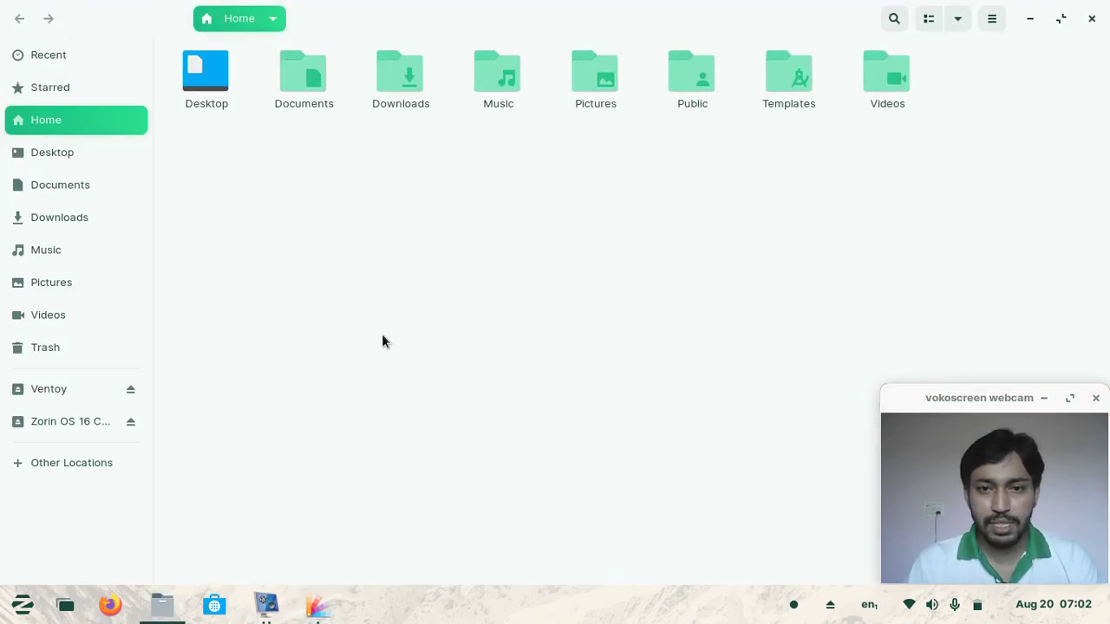
click(1092, 18)
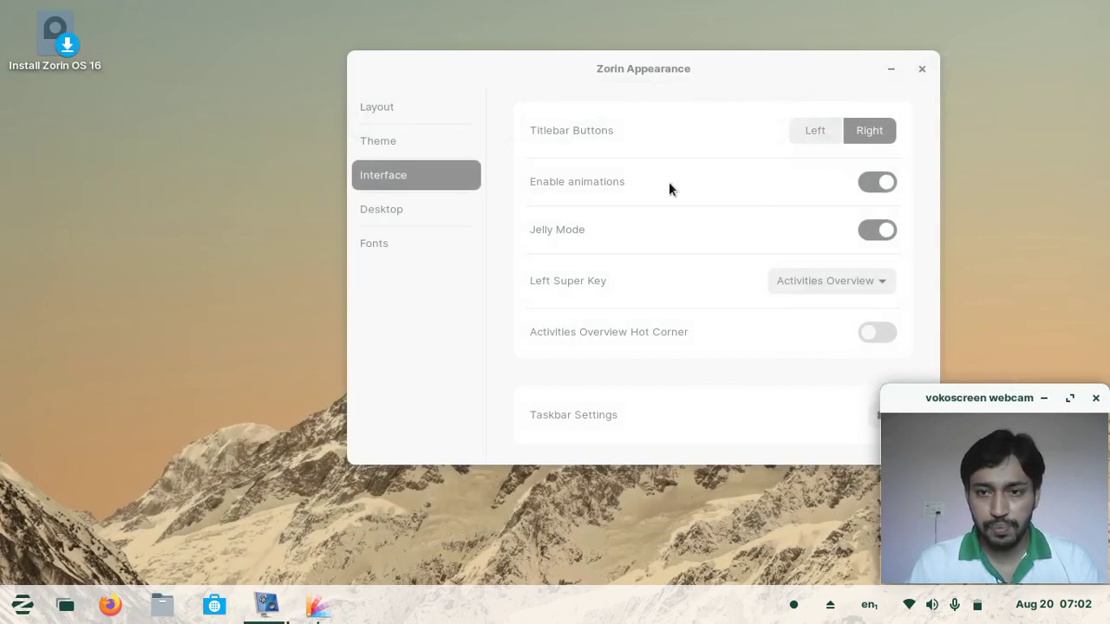
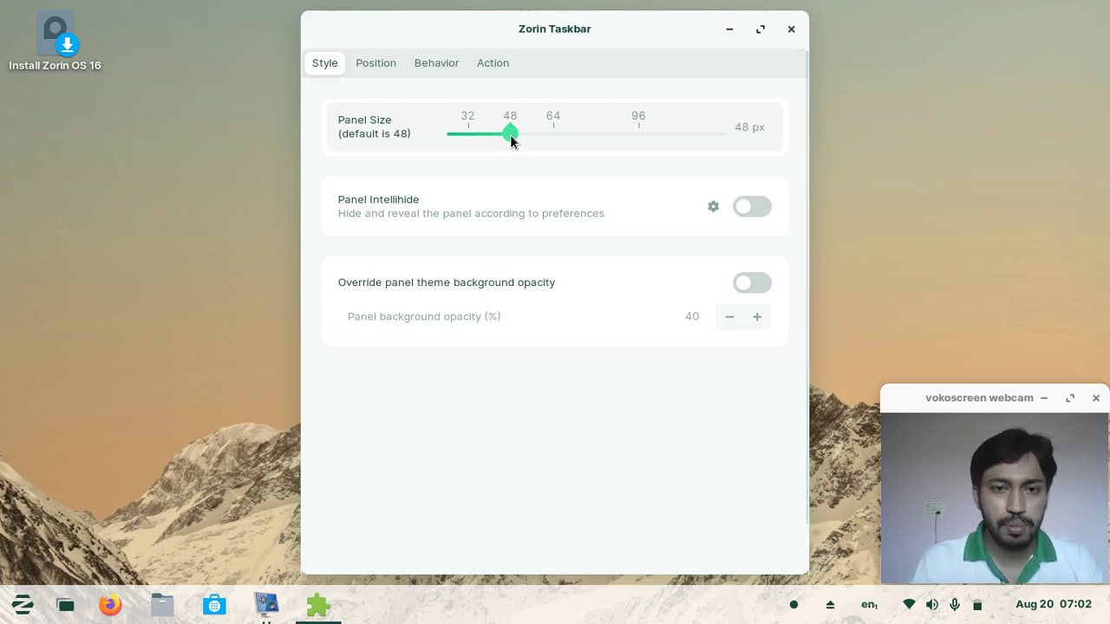
Set the taskbar's panel size to 40 px, and turn Panel Intellihide on and off again.
drag(503, 128, 496, 130)
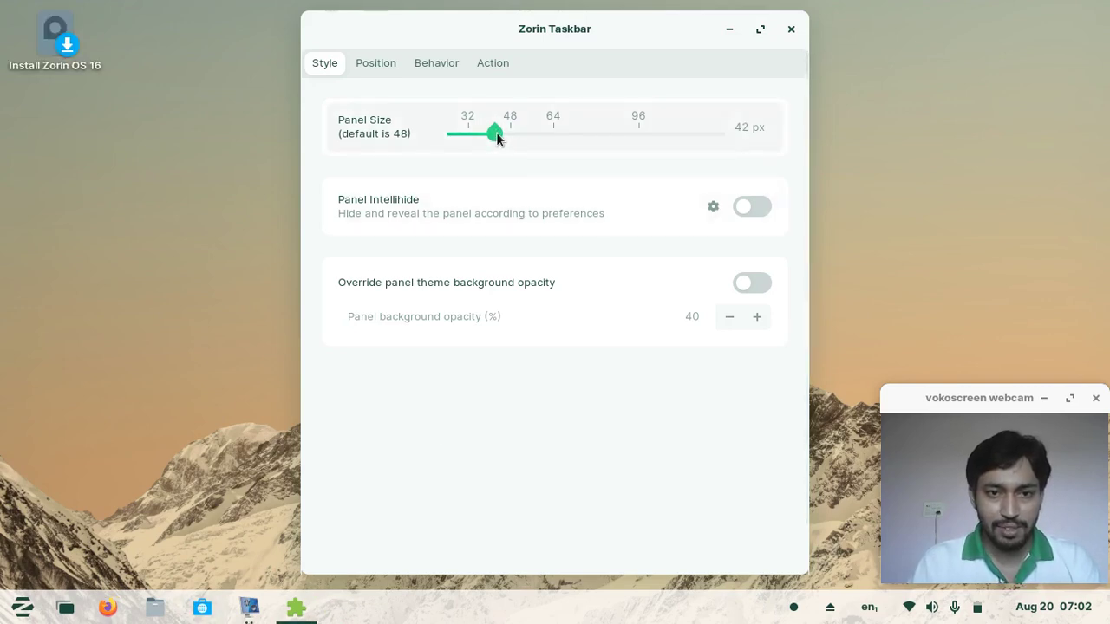
drag(496, 132, 479, 136)
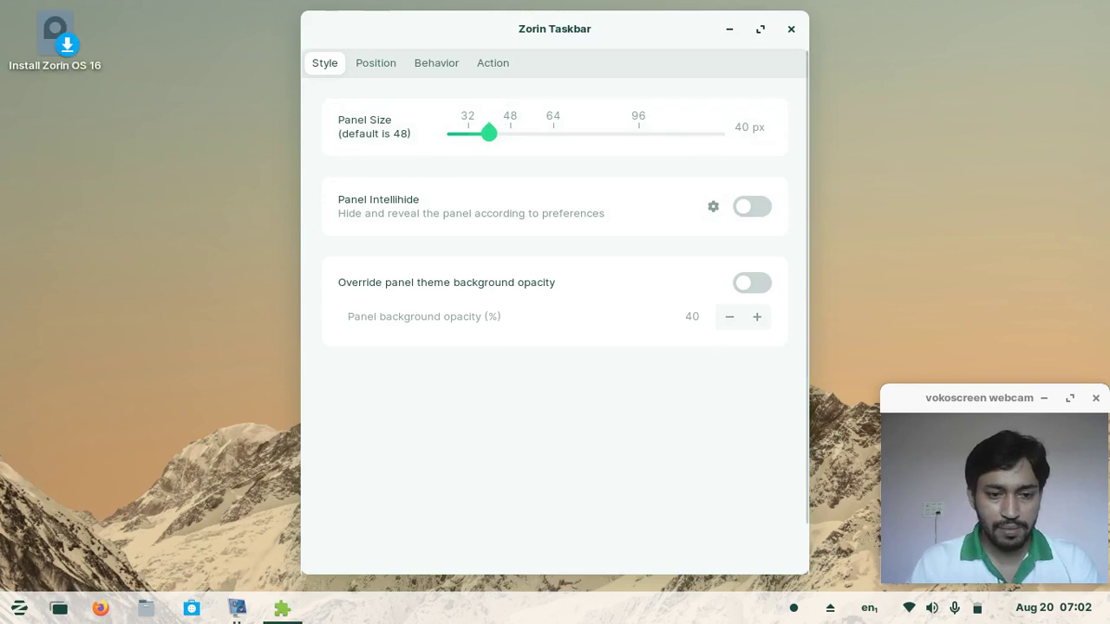
click(751, 209)
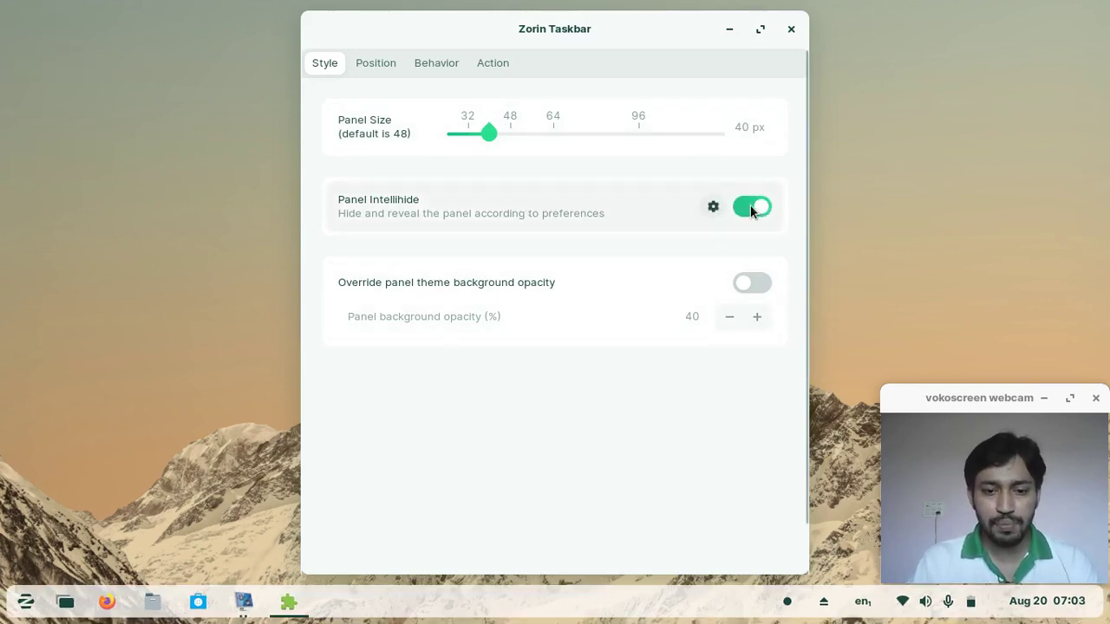
click(746, 208)
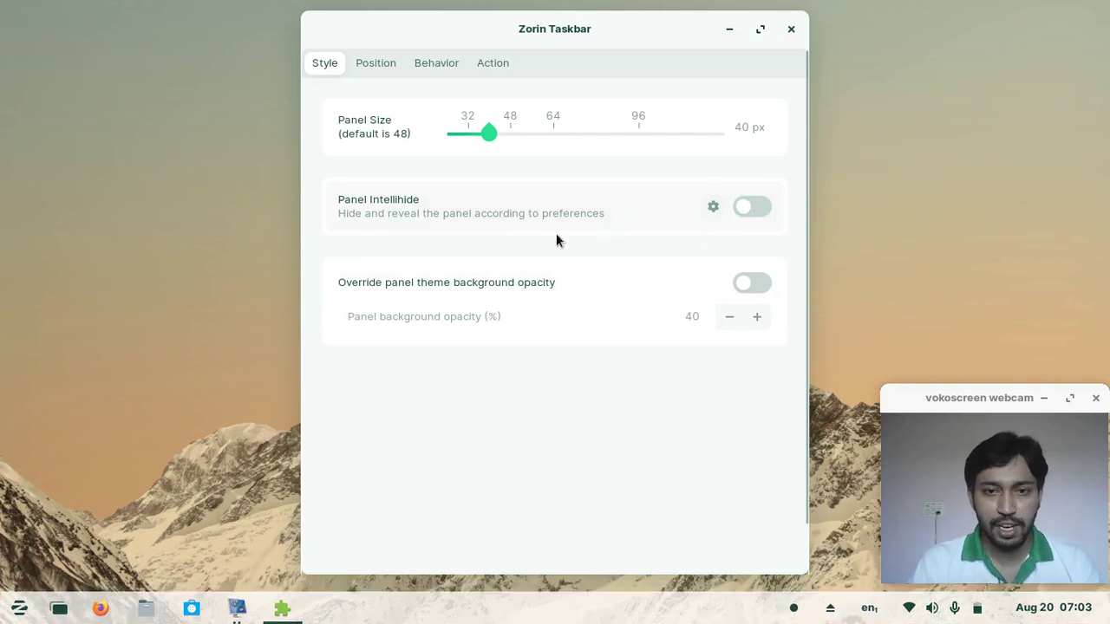
View the taskbar's Position settings and set the panel size to 45 px in its Style settings.
click(375, 64)
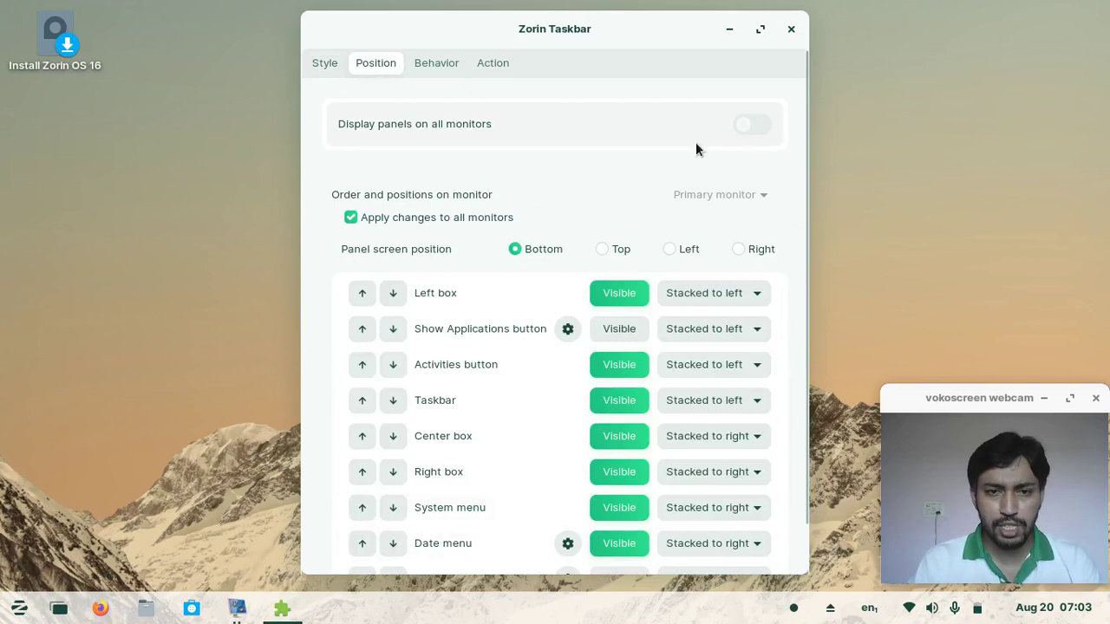
click(320, 60)
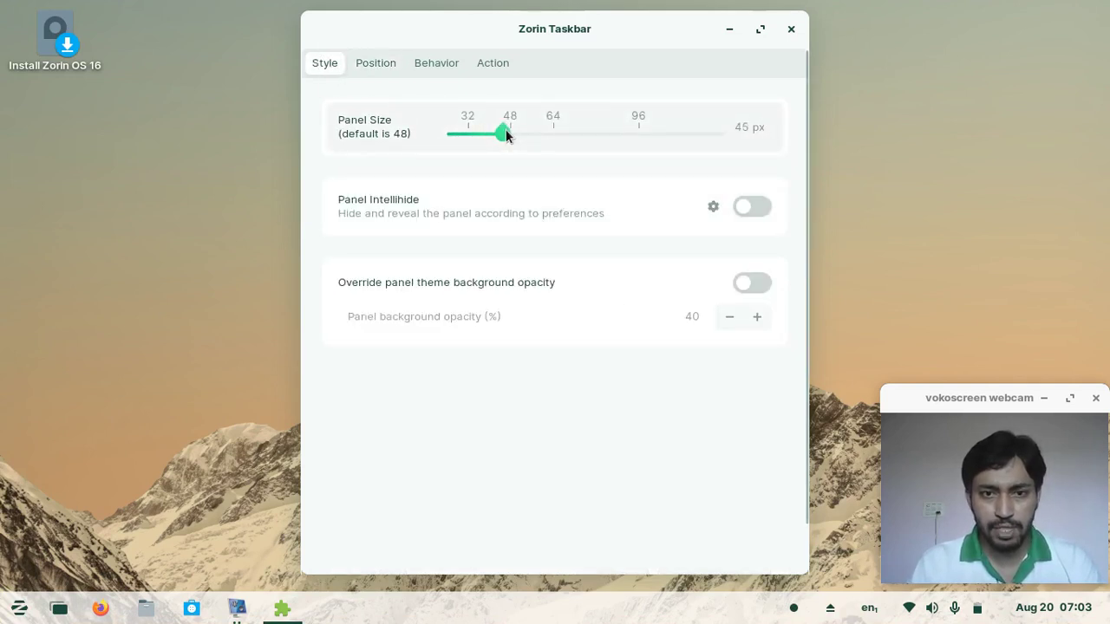
Try the Top and Left panel screen positions for the taskbar and return it to Bottom.
click(397, 60)
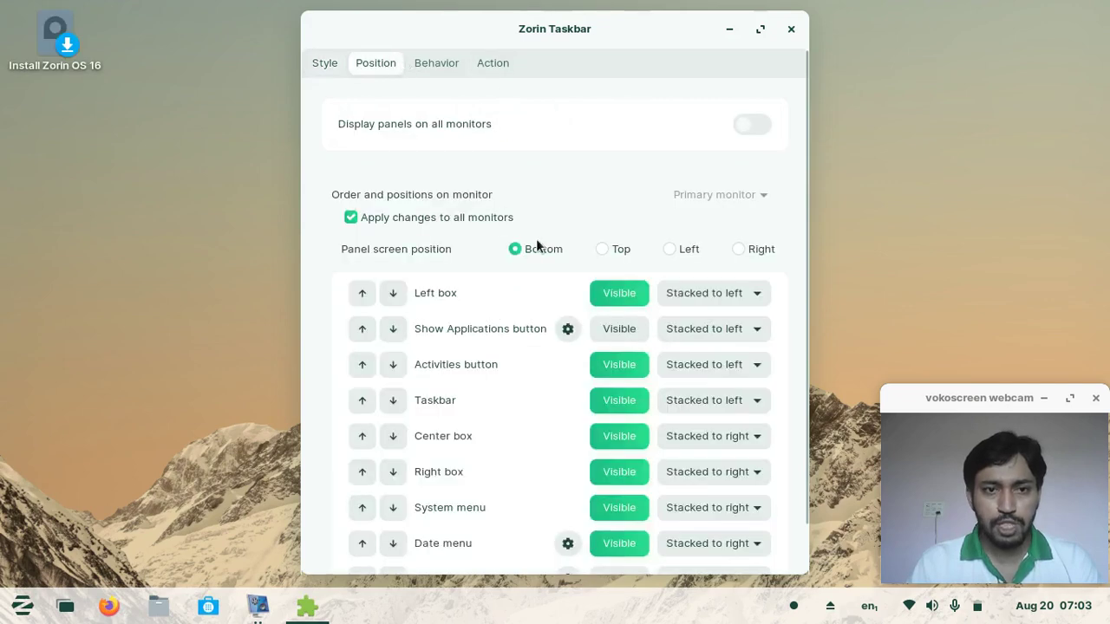
click(608, 249)
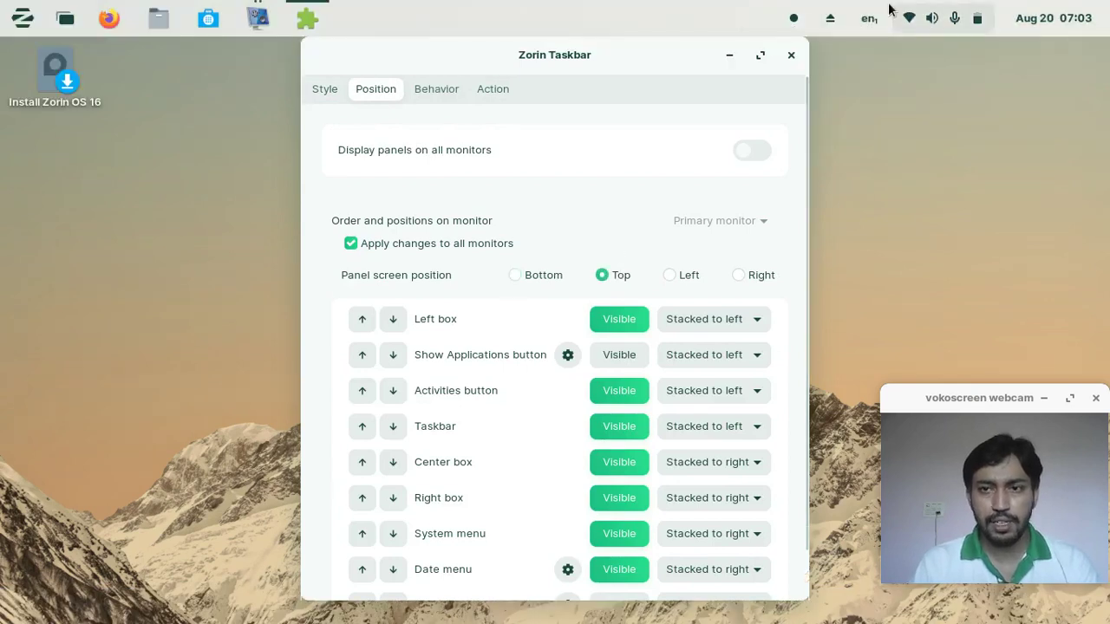
click(665, 270)
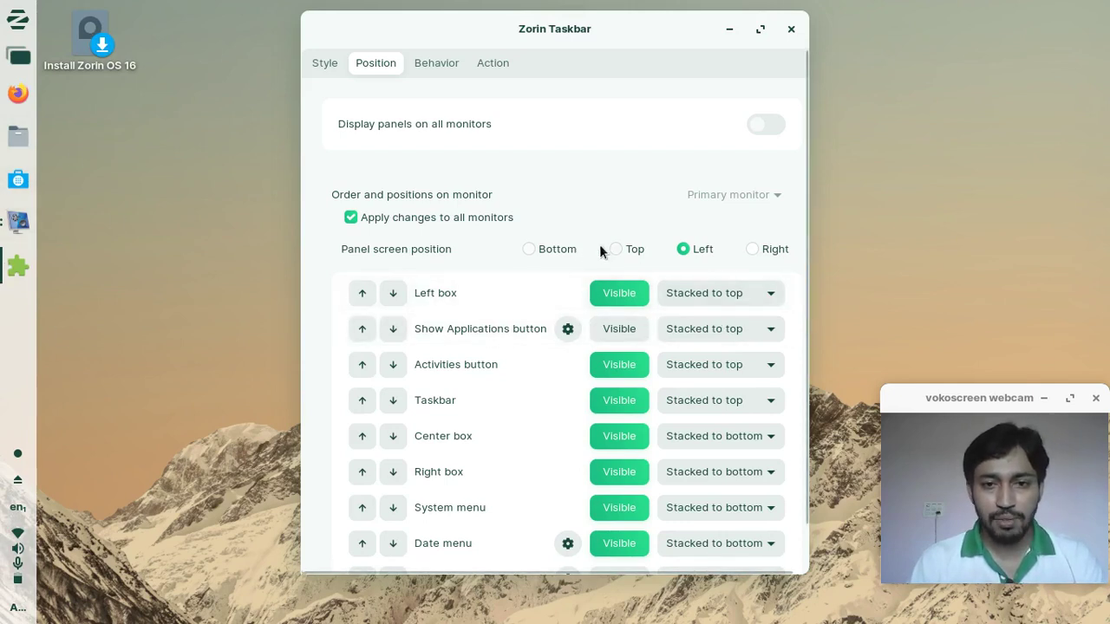
click(531, 249)
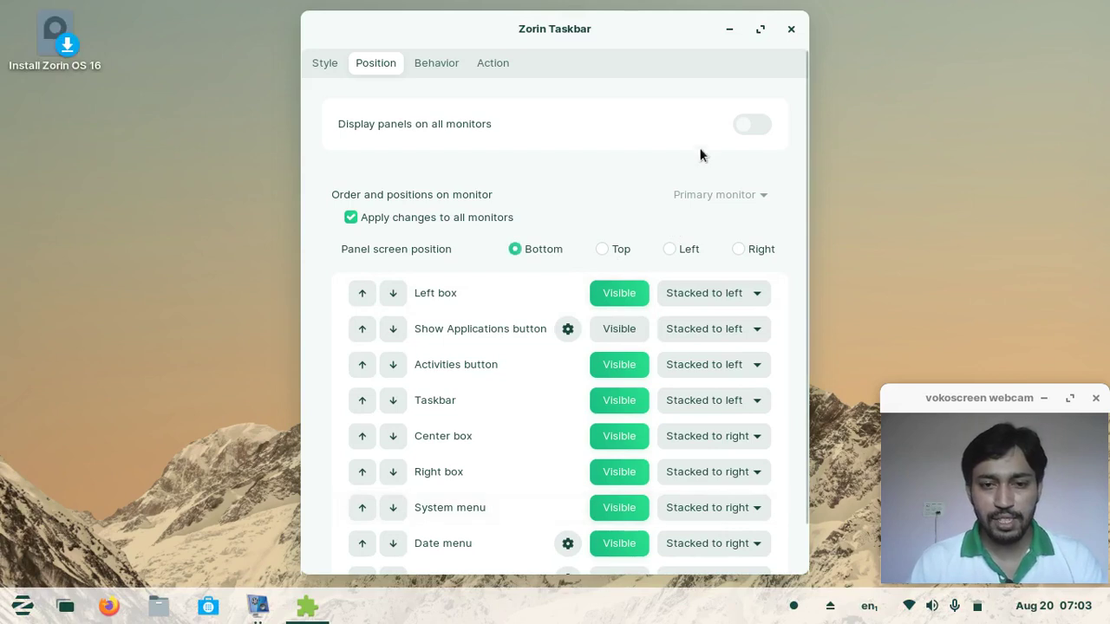
View the taskbar's Behavior and Action settings and close the Zorin Taskbar window.
click(444, 63)
click(495, 63)
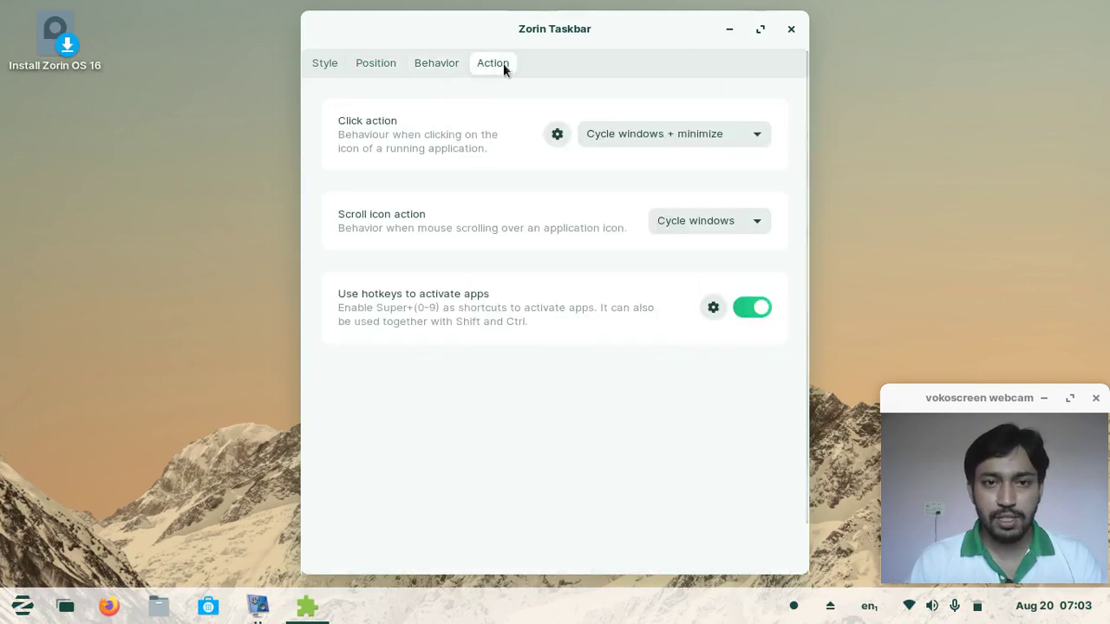
click(791, 31)
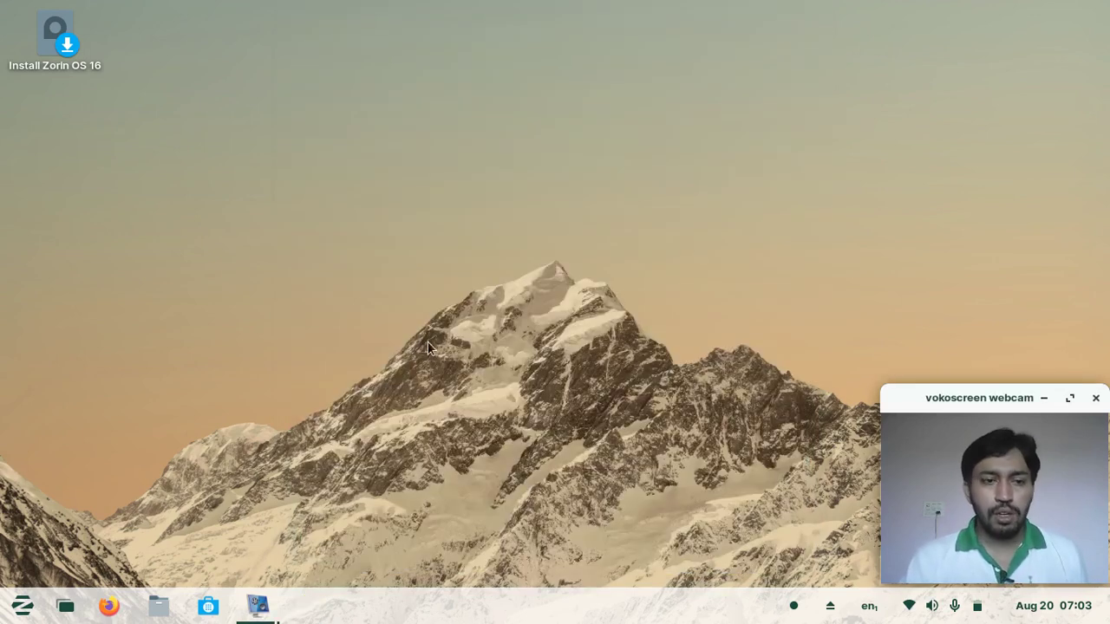
Search the Zorin application launcher for "ter" and open Terminal.
click(22, 605)
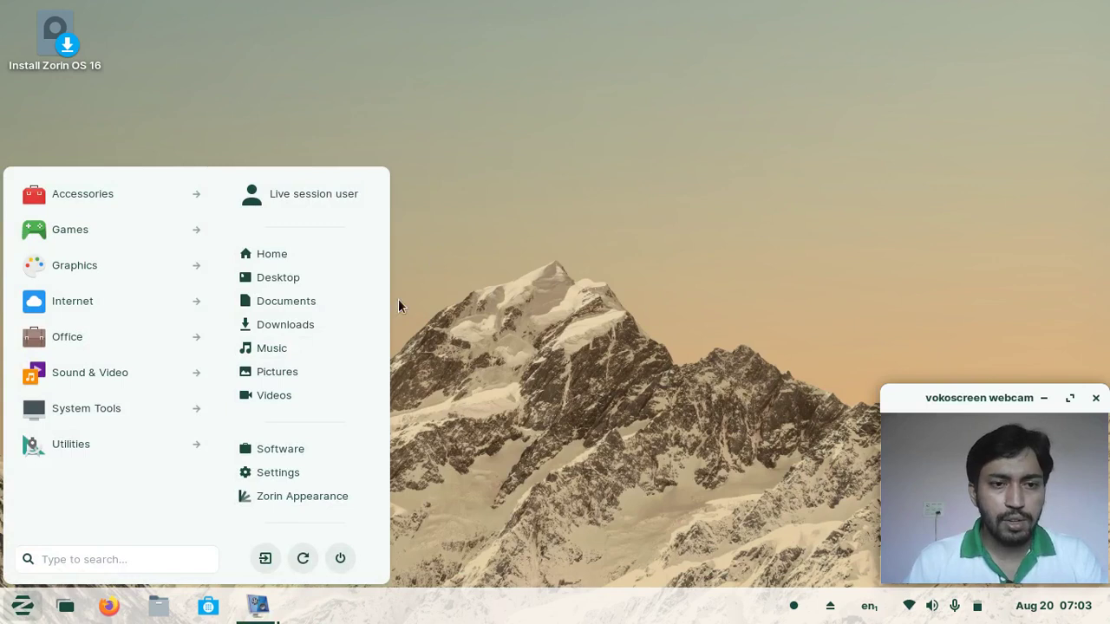
click(720, 169)
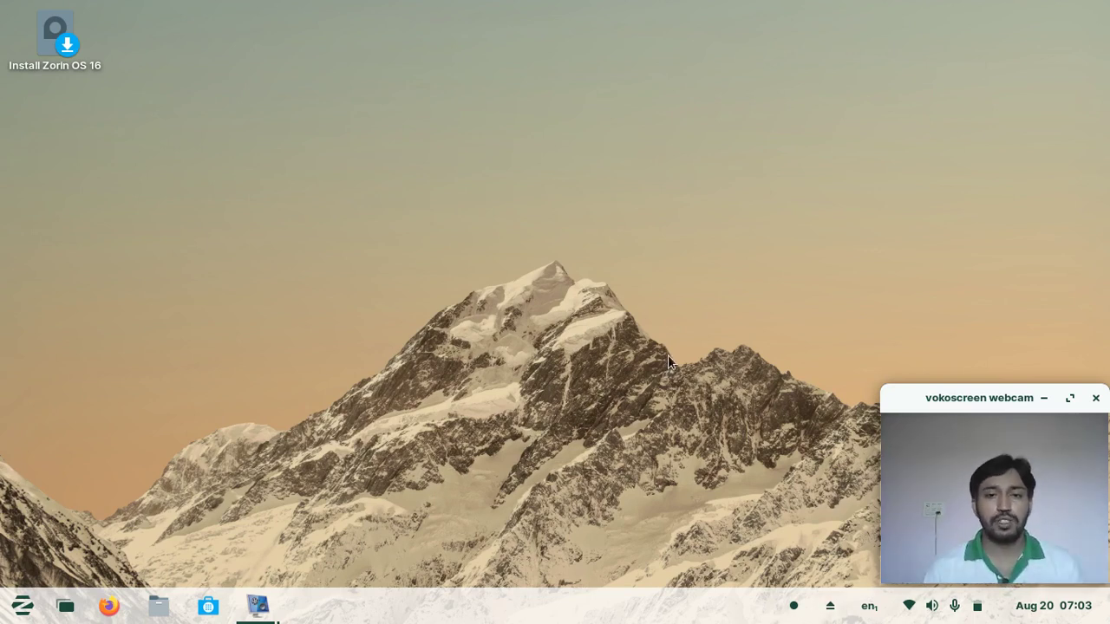
click(15, 608)
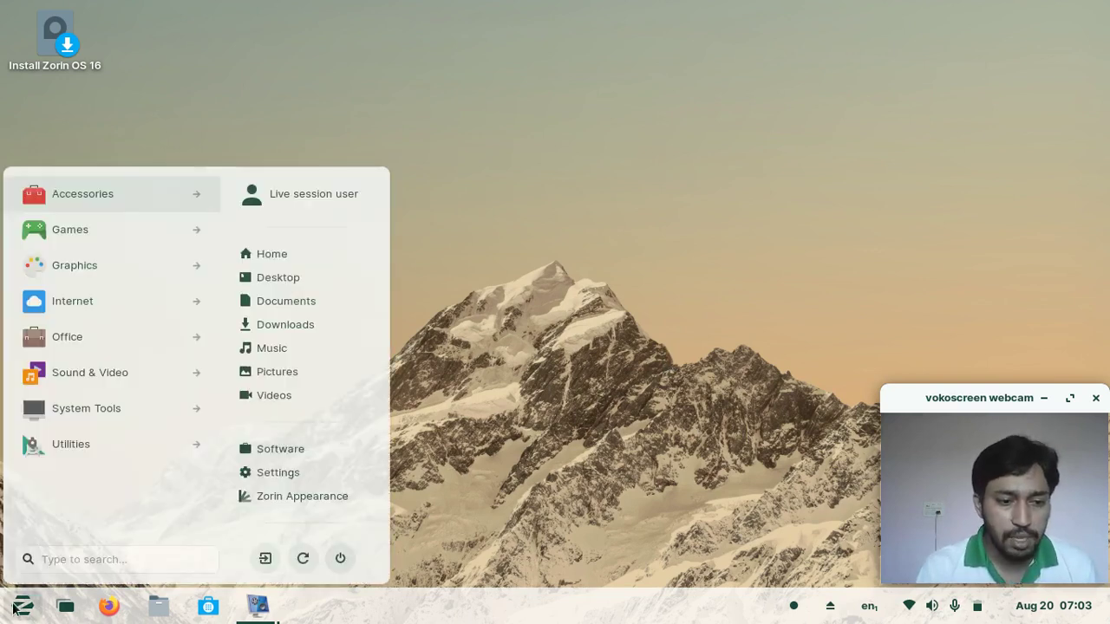
text(ter)
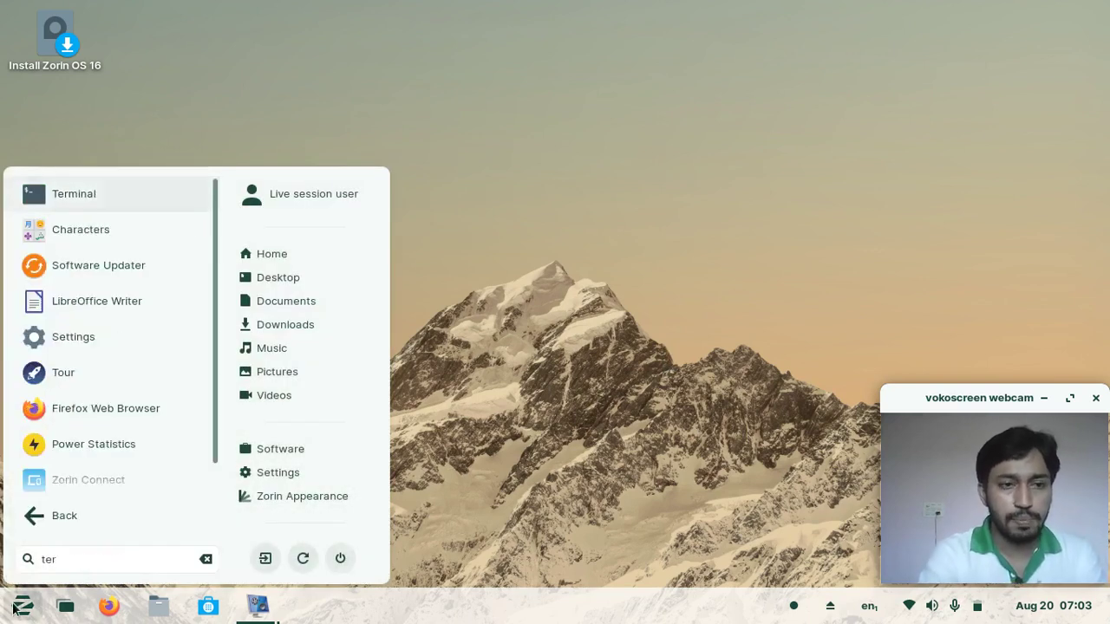
key(Return)
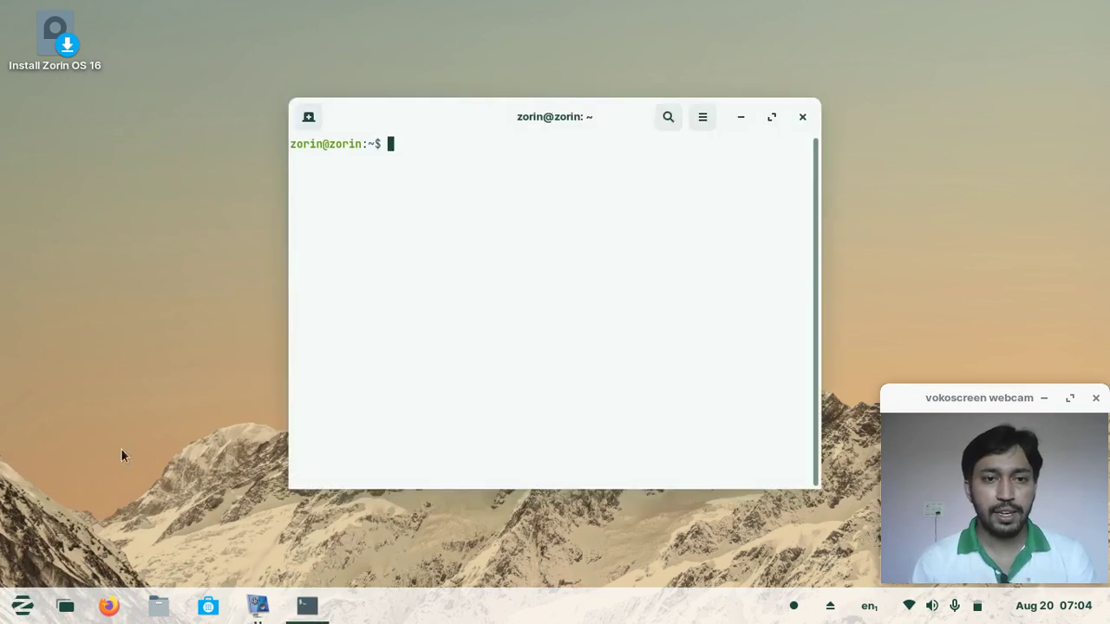
Try to display the system information with the command "unmae -a" and close the Terminal window.
text(unmae -a)
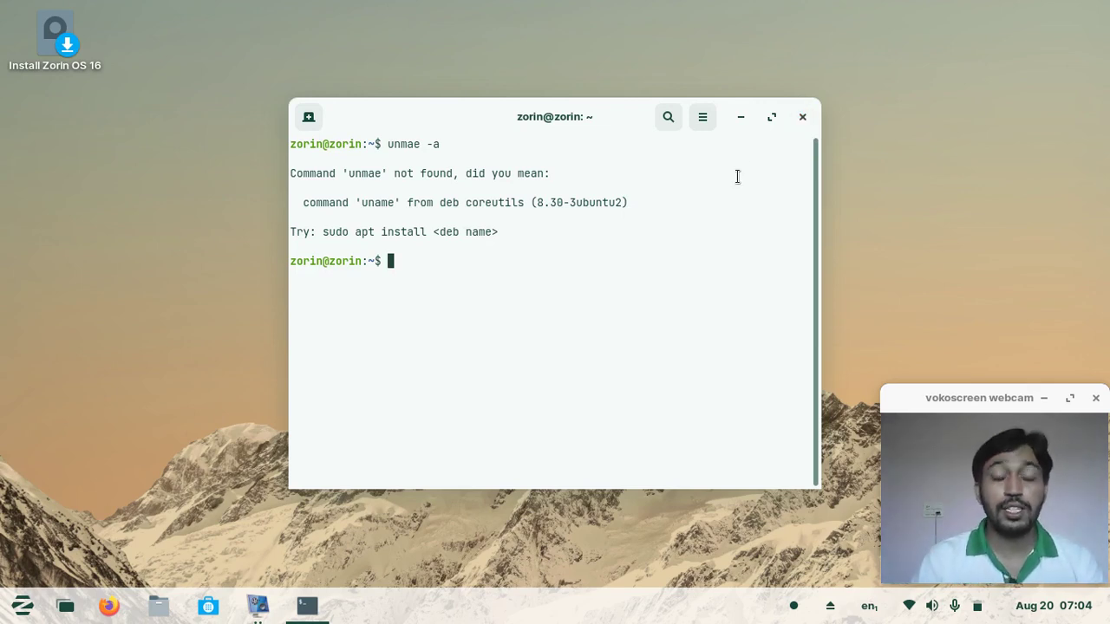
click(803, 118)
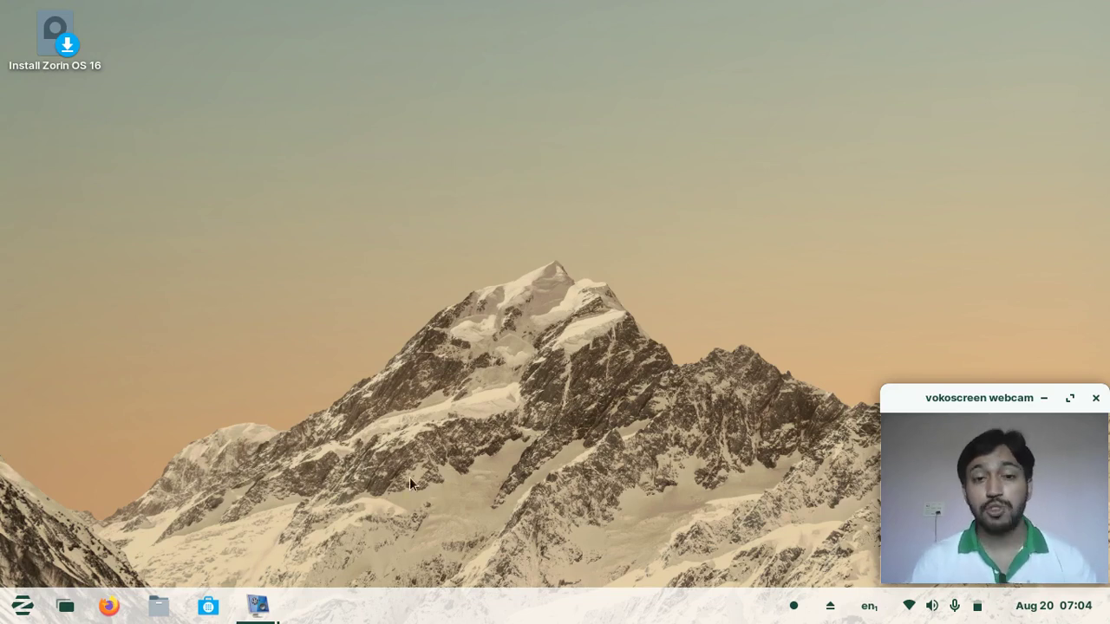
Open the Software store and browse the Explore page from Editor's Picks down to the Categories.
click(208, 604)
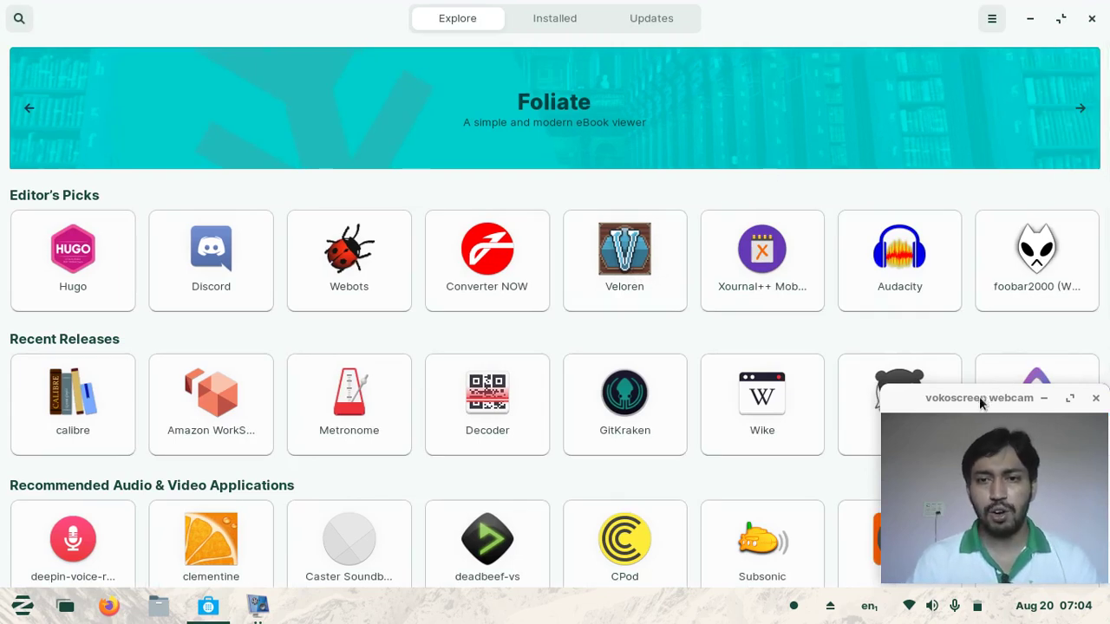
drag(965, 402, 179, 24)
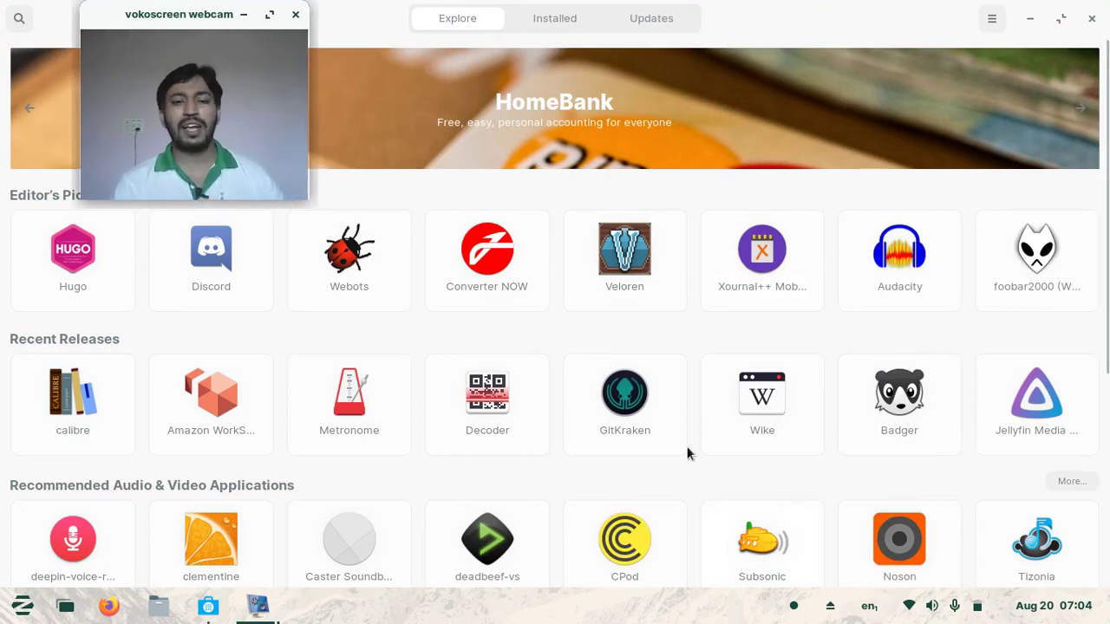
scroll(732, 392, down, 5)
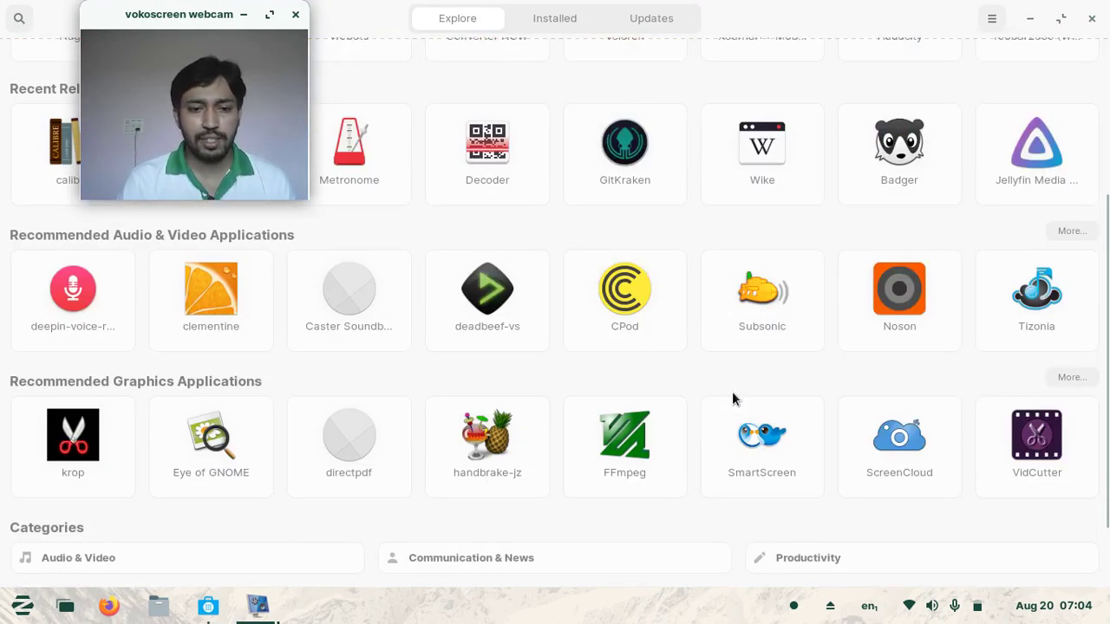
scroll(732, 399, up, 5)
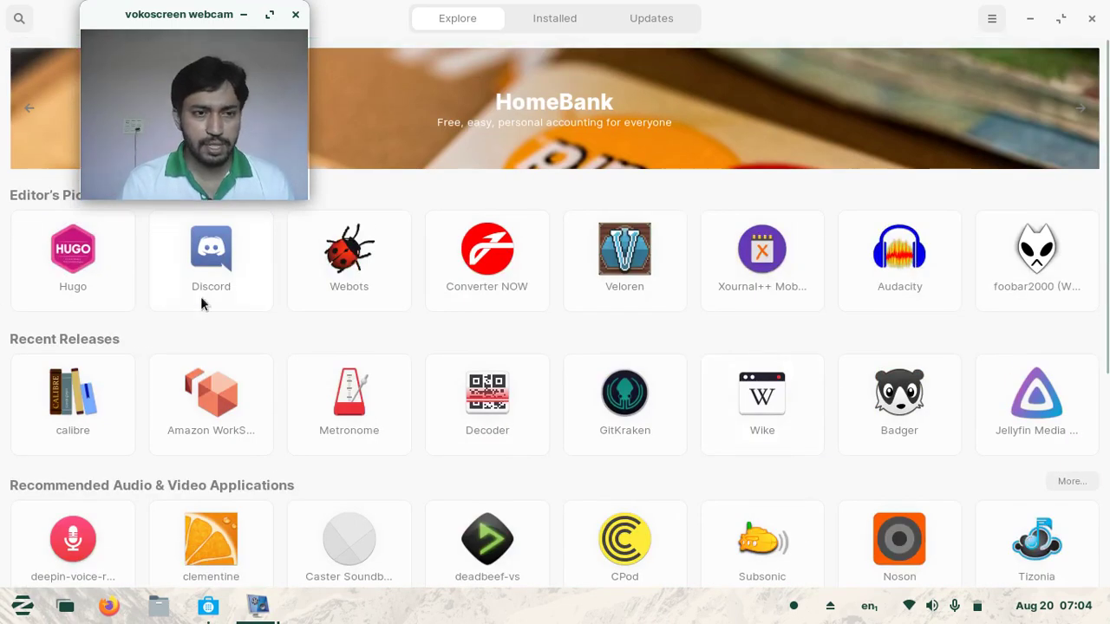
scroll(149, 363, down, 2)
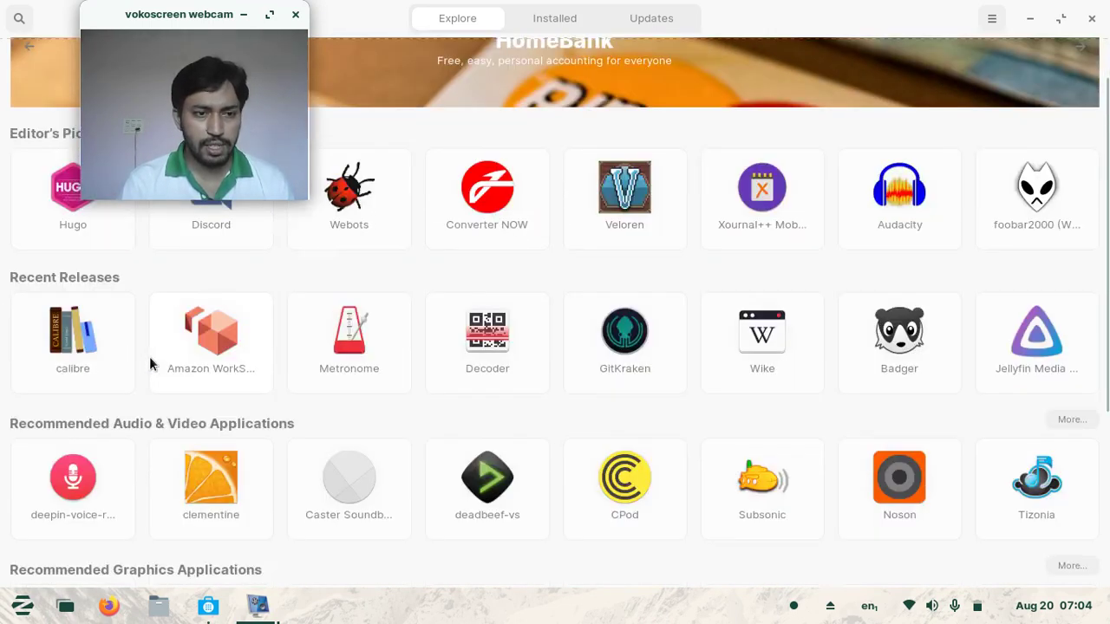
scroll(340, 372, down, 1)
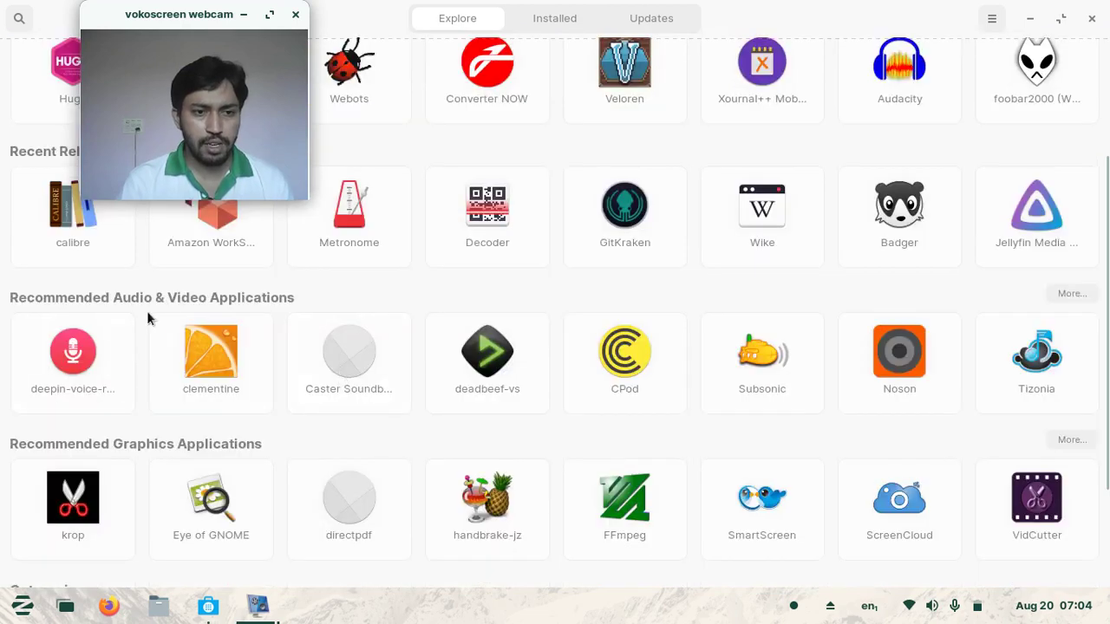
scroll(174, 398, down, 3)
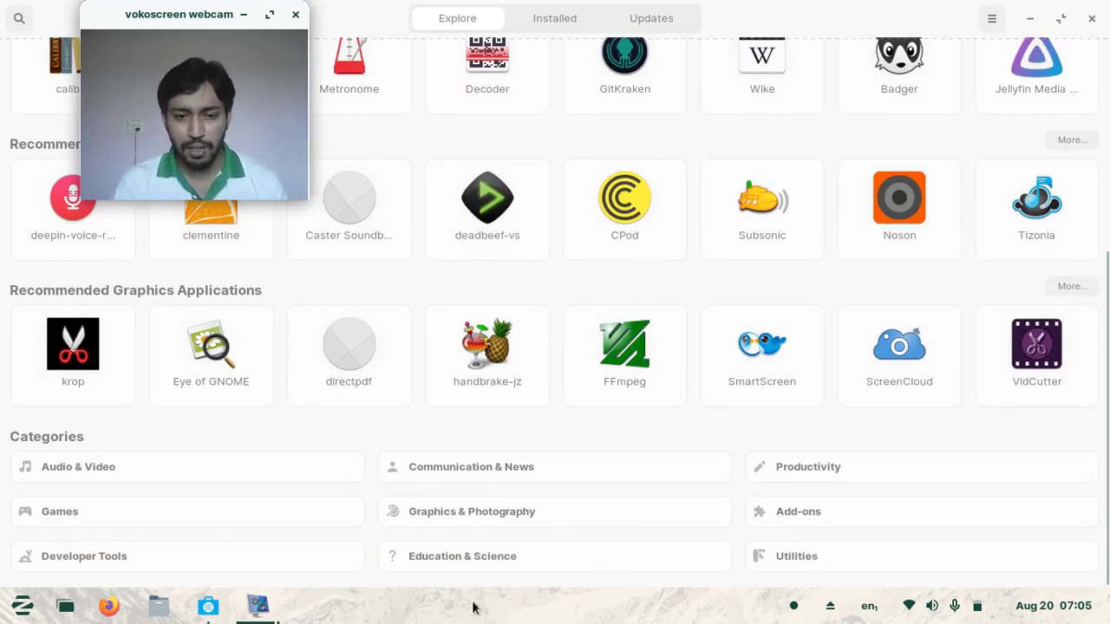
View the Add-ons category and return to the beginning of the Explore page.
click(796, 513)
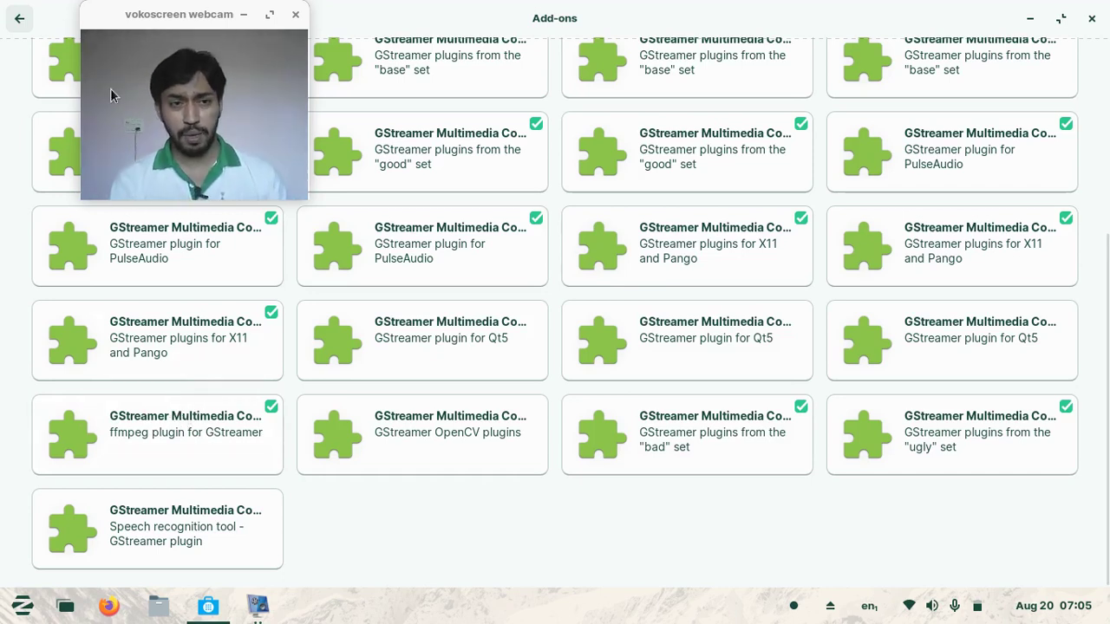
drag(150, 13, 181, 46)
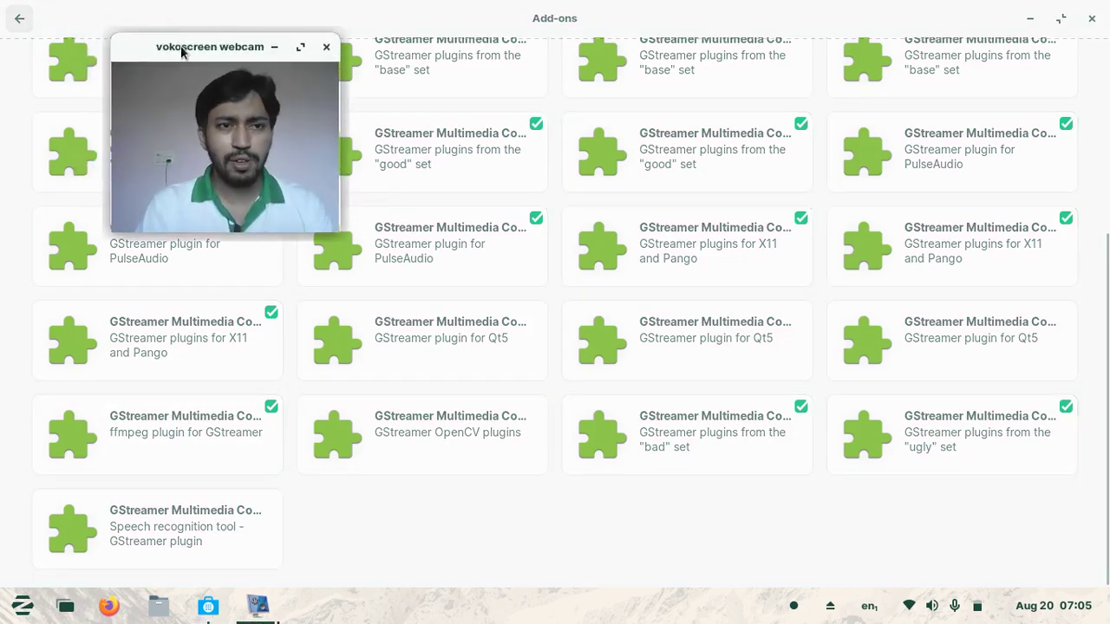
click(20, 19)
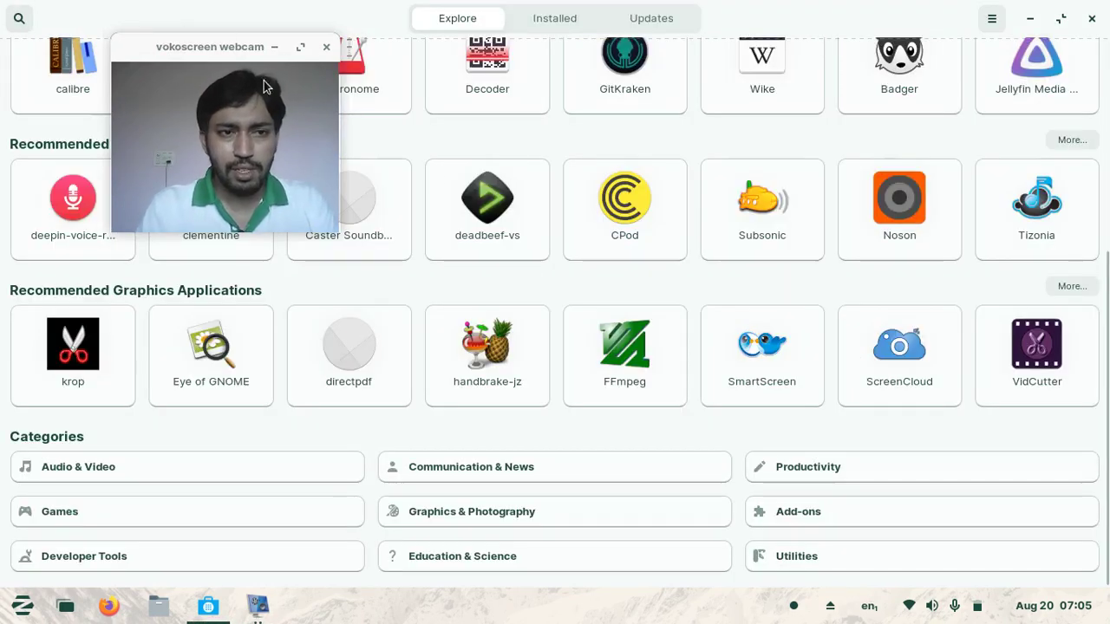
scroll(707, 323, up, 5)
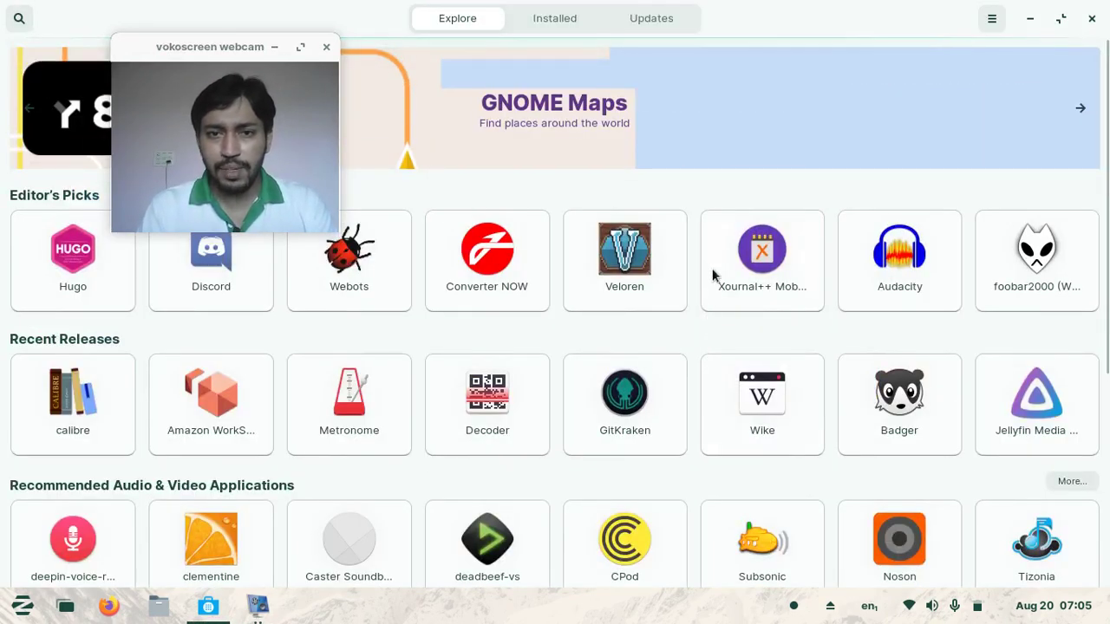
Search the store for "obs studio" and open the OBS Studio page.
drag(217, 55, 151, 42)
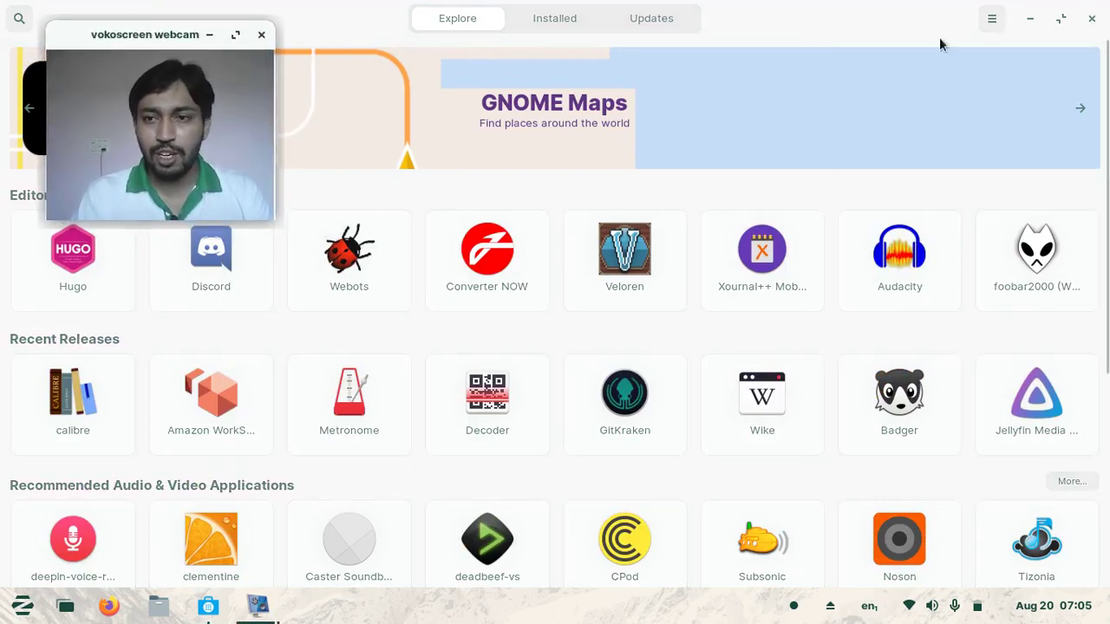
click(19, 18)
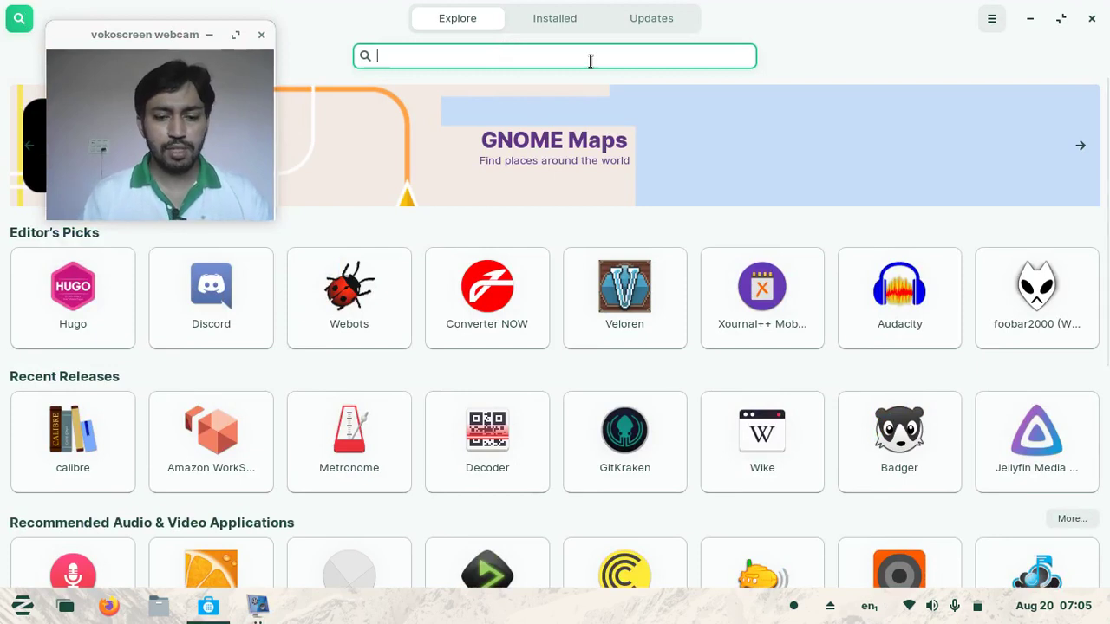
text(obs studio)
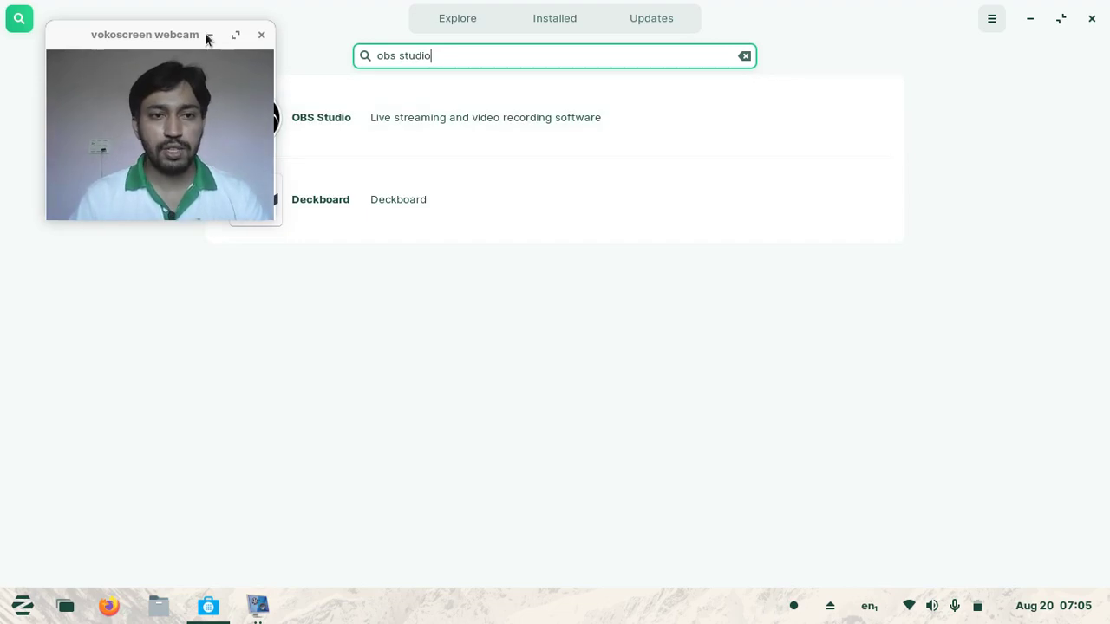
drag(155, 32, 109, 227)
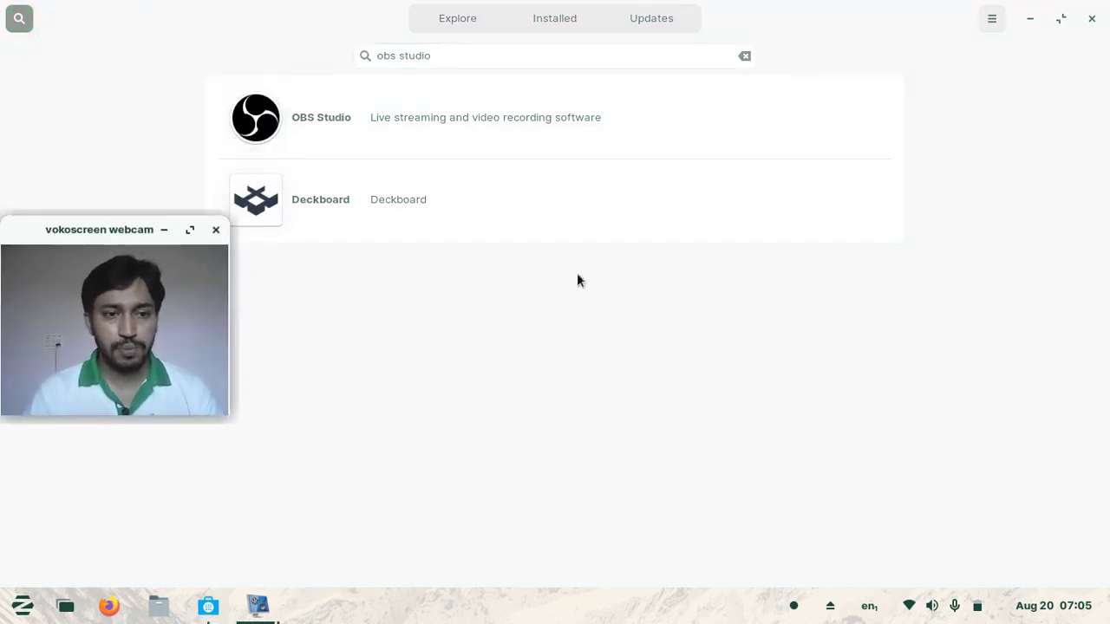
click(431, 118)
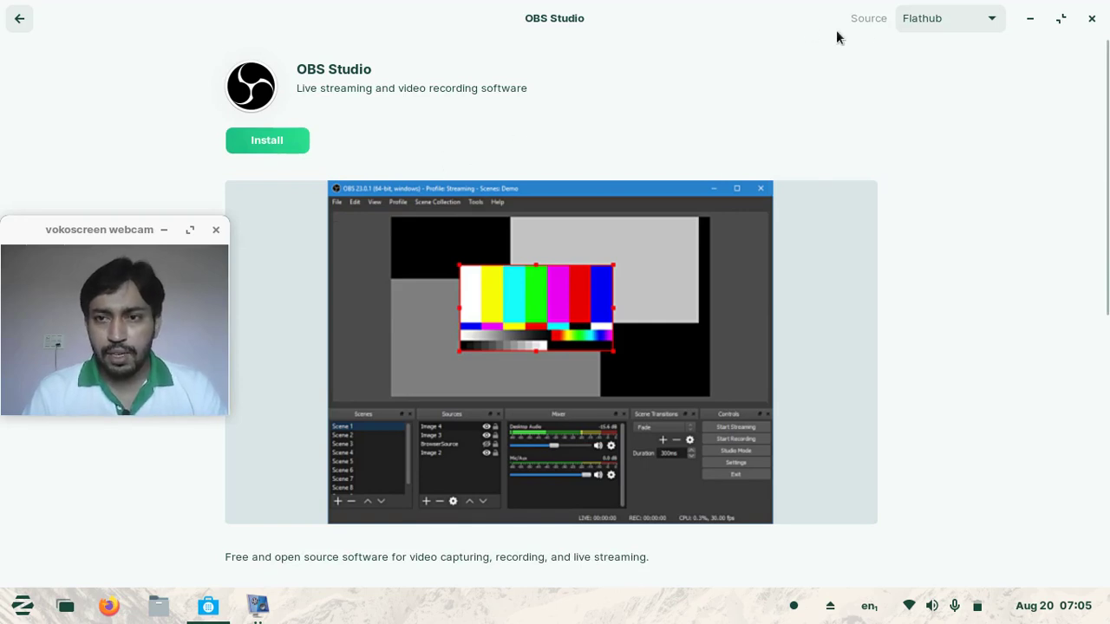
View the sources offered for OBS Studio and examine the details of the Flathub version.
click(989, 24)
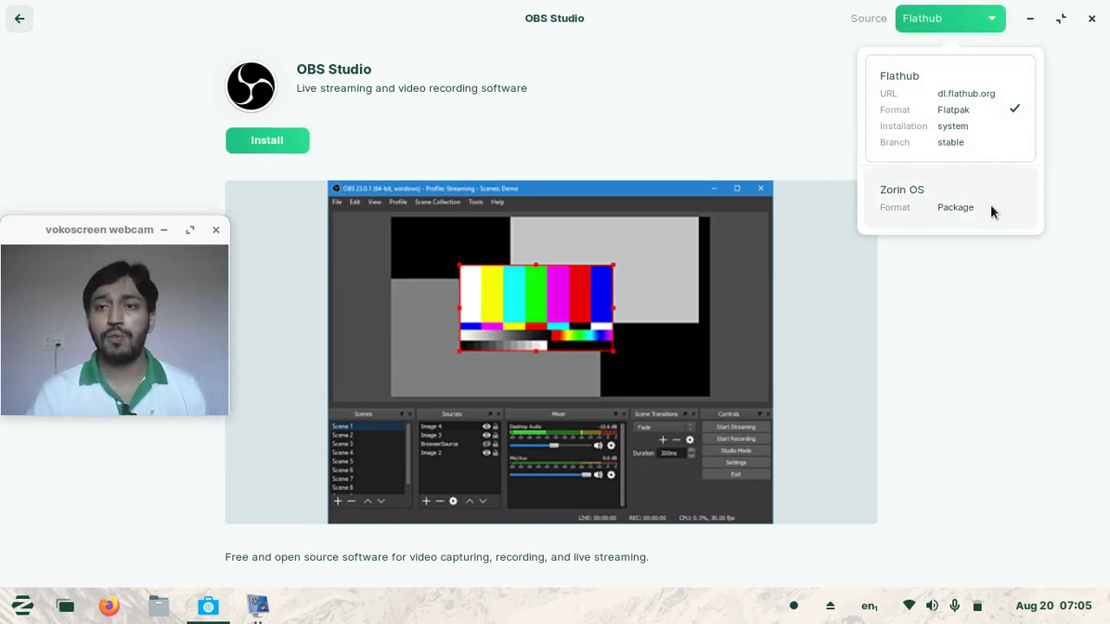
click(1011, 295)
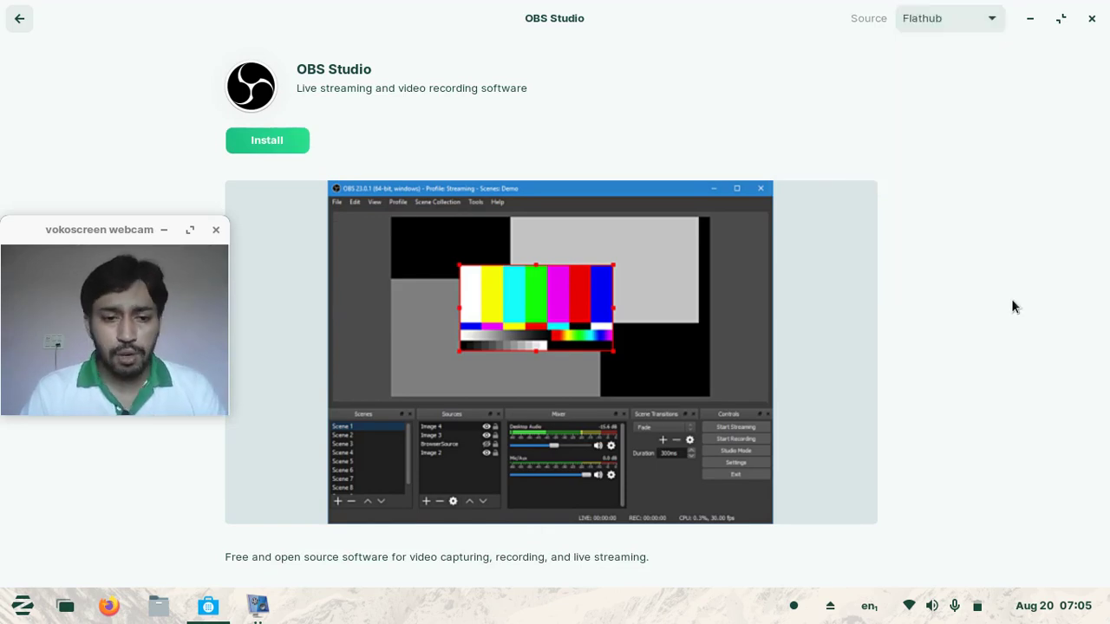
scroll(1011, 298, down, 5)
scroll(1013, 300, down, 3)
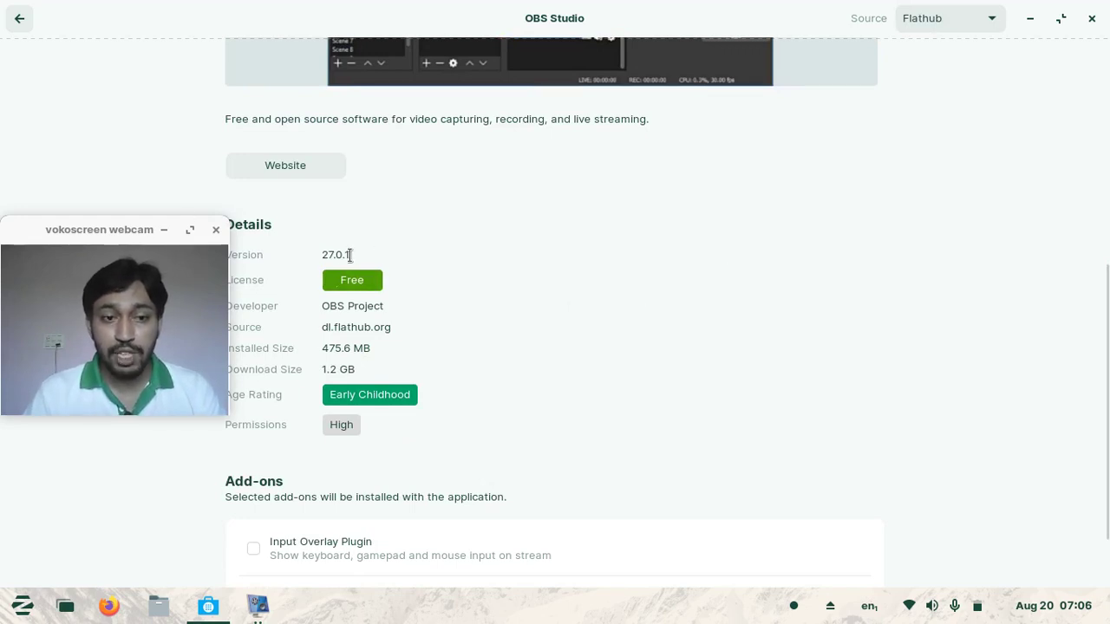
drag(99, 231, 898, 199)
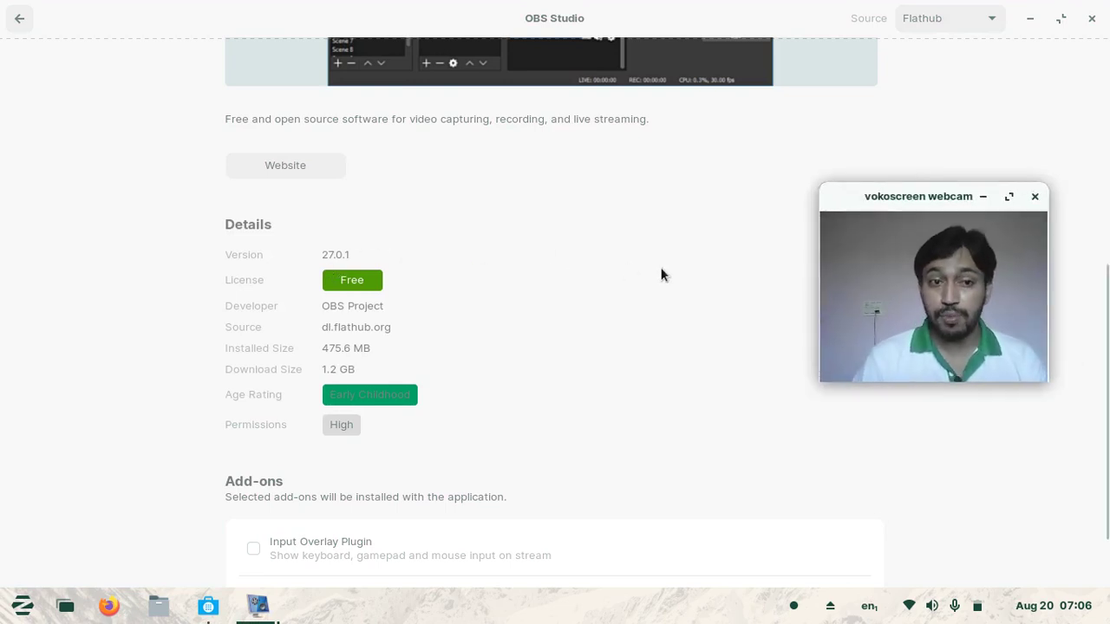
scroll(662, 274, up, 3)
scroll(669, 268, up, 8)
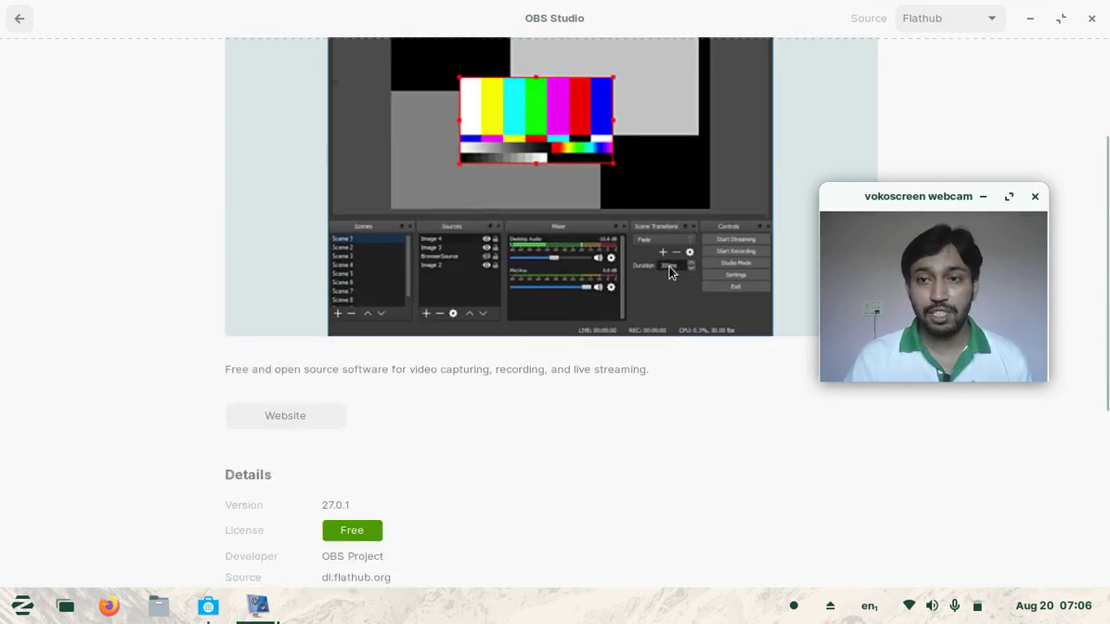
scroll(669, 267, down, 4)
scroll(669, 272, down, 5)
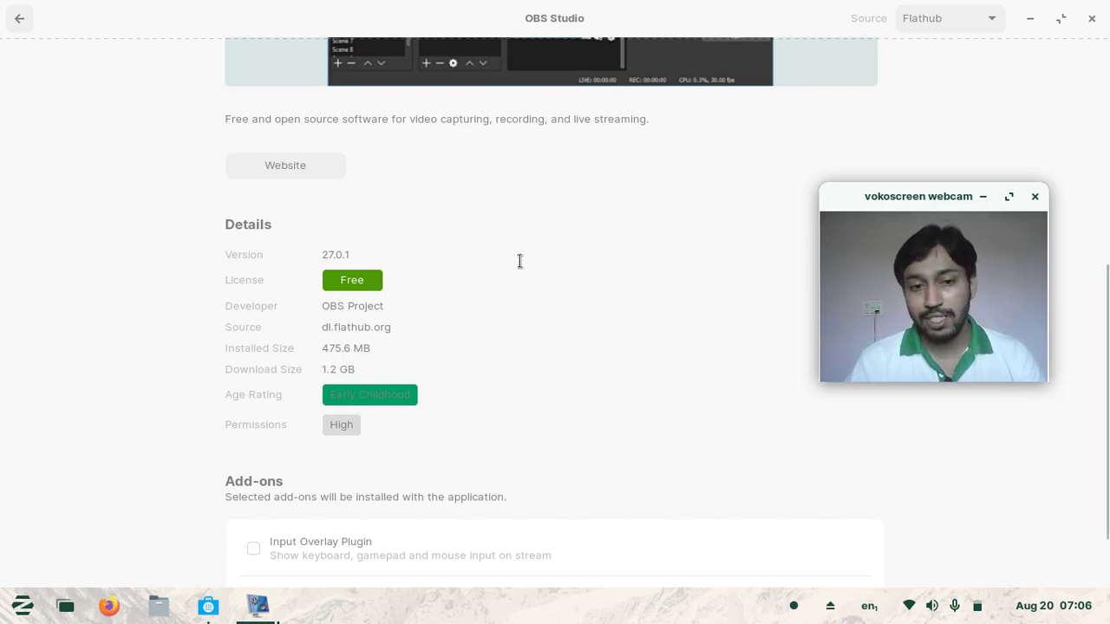
scroll(682, 274, up, 5)
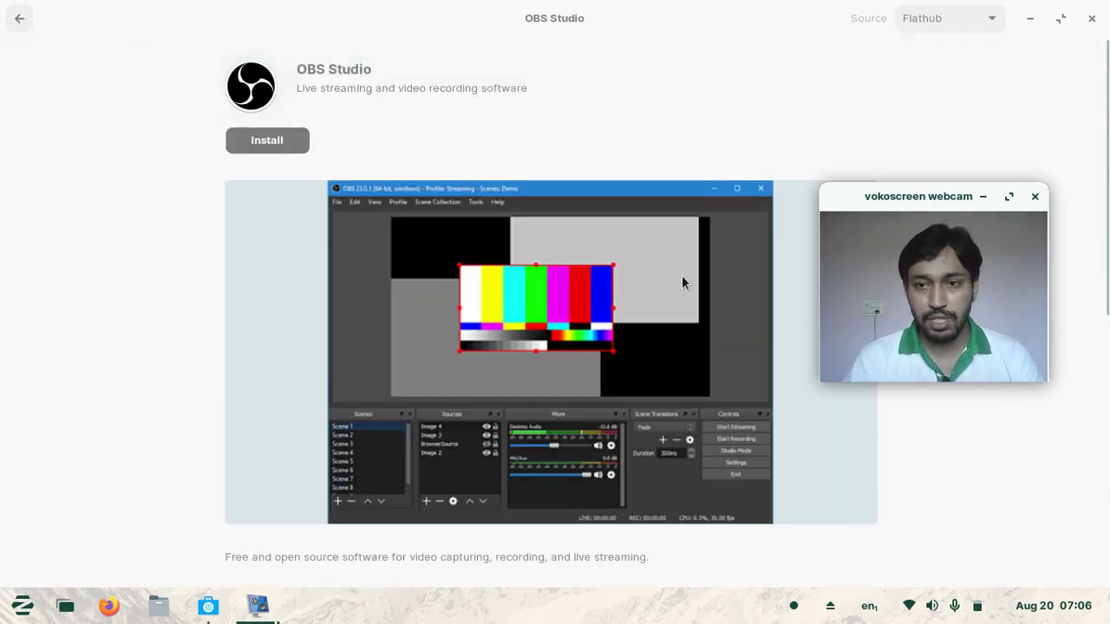
Switch the OBS Studio source to the Zorin OS package and highlight its version number in the Details.
click(949, 23)
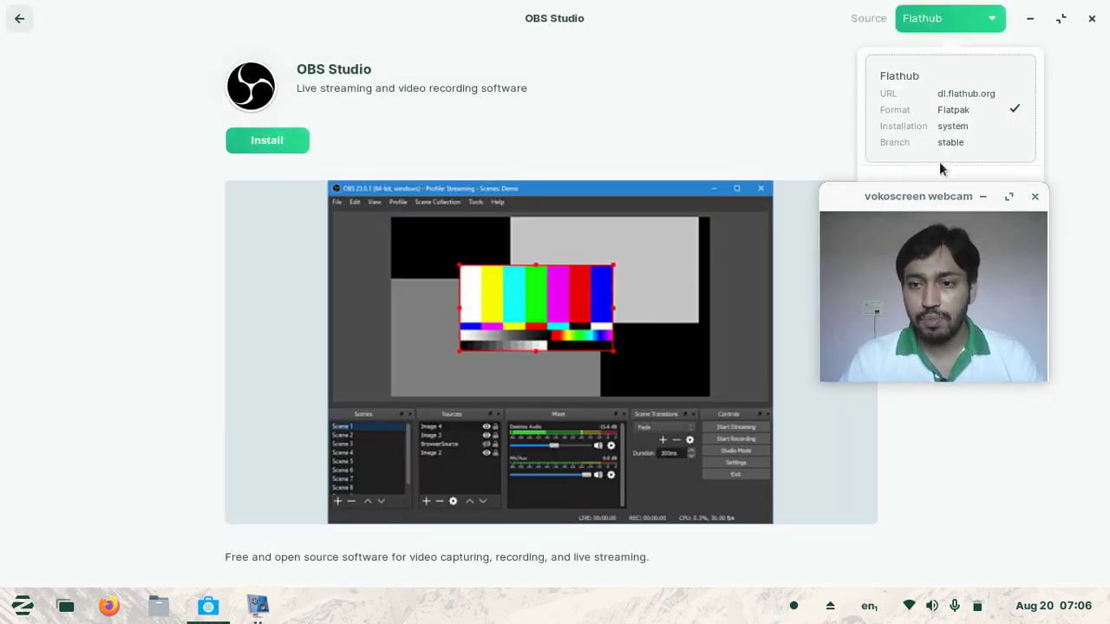
drag(929, 196, 937, 281)
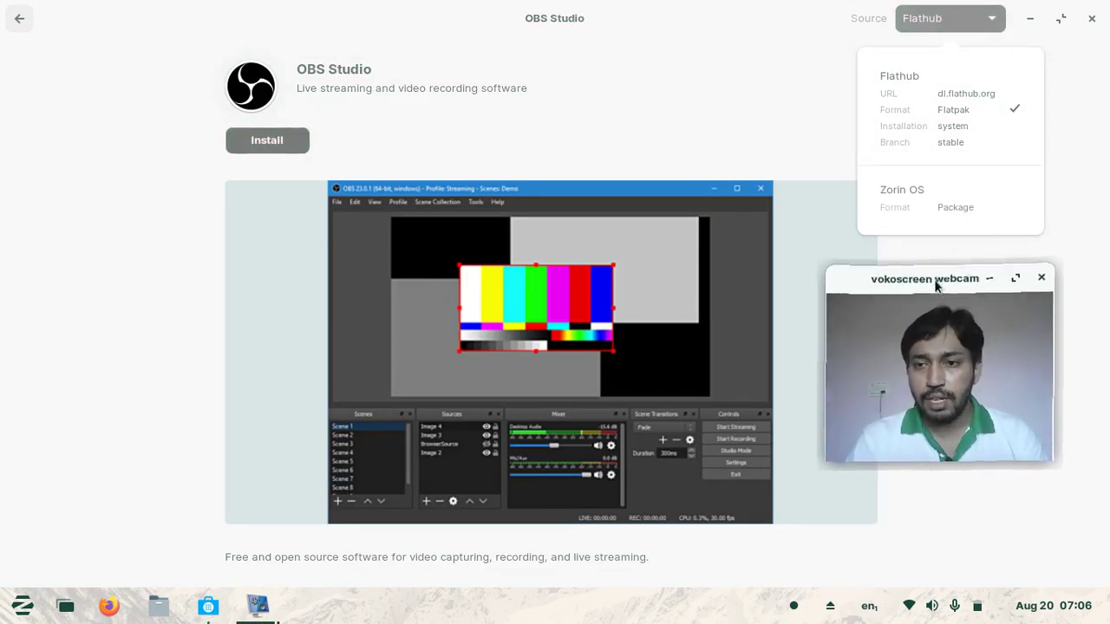
click(925, 200)
scroll(364, 227, down, 5)
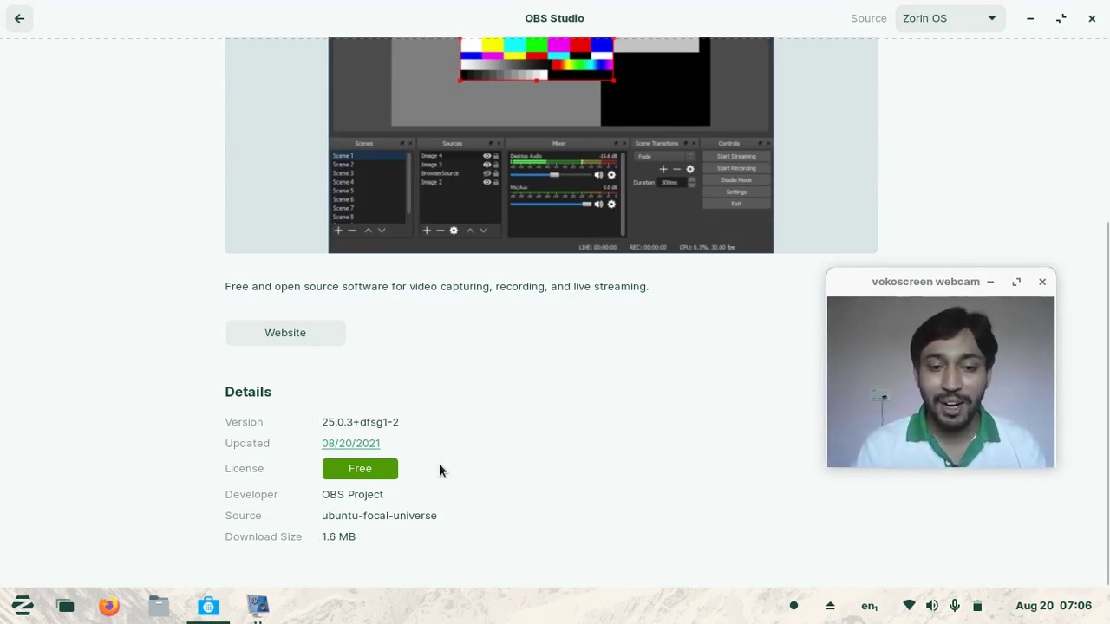
drag(322, 424, 404, 423)
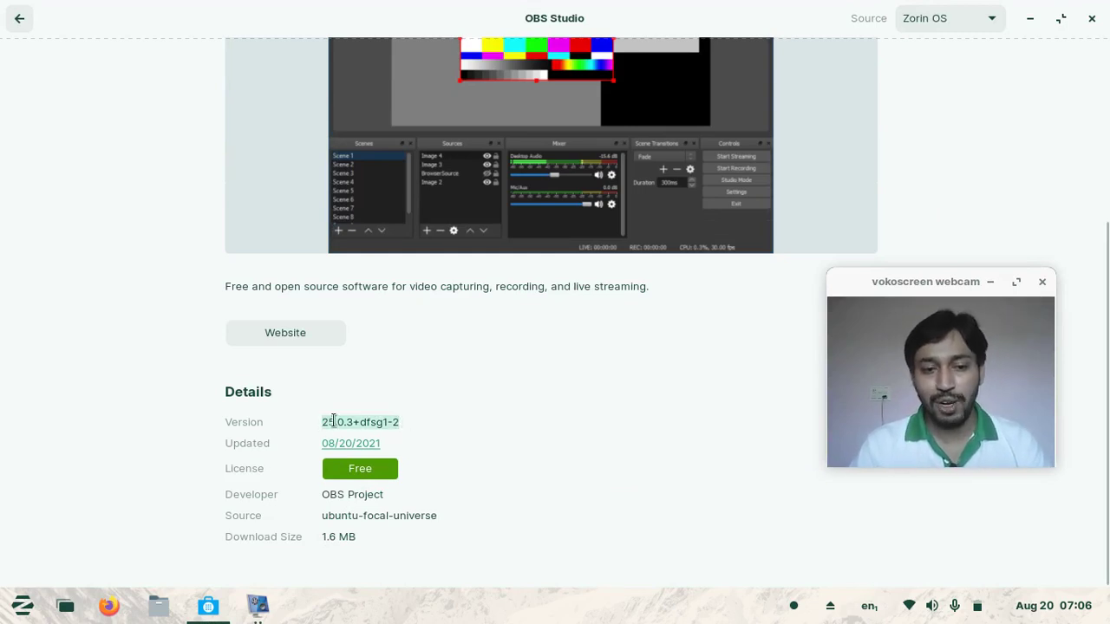
scroll(556, 382, up, 5)
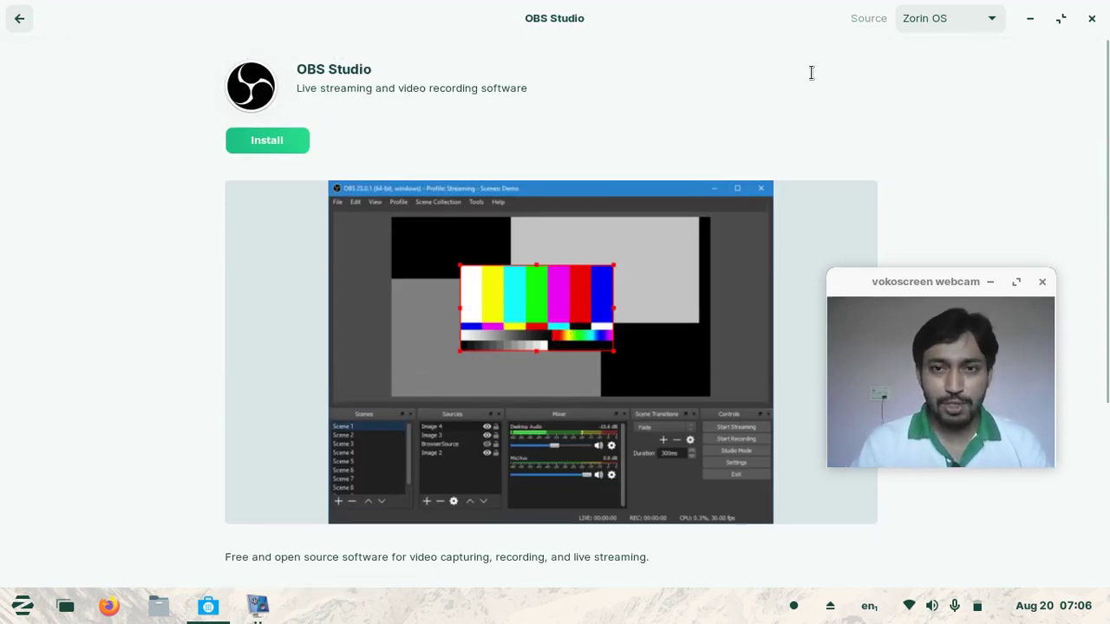
View the OBS Studio source choices again, leave its page and return to Explore.
click(964, 29)
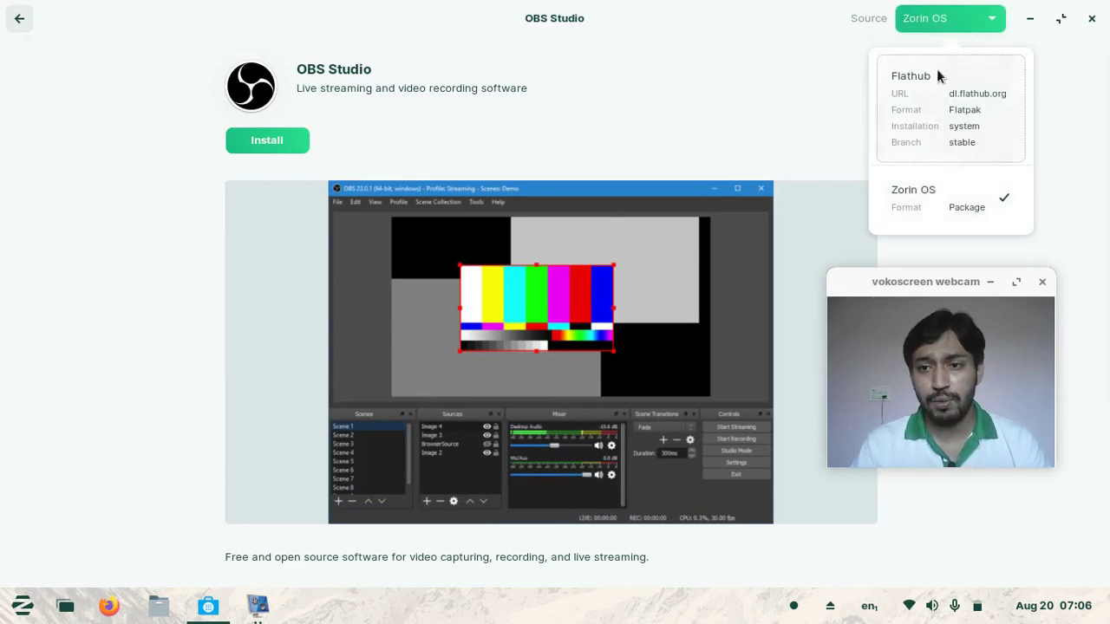
scroll(708, 95, down, 3)
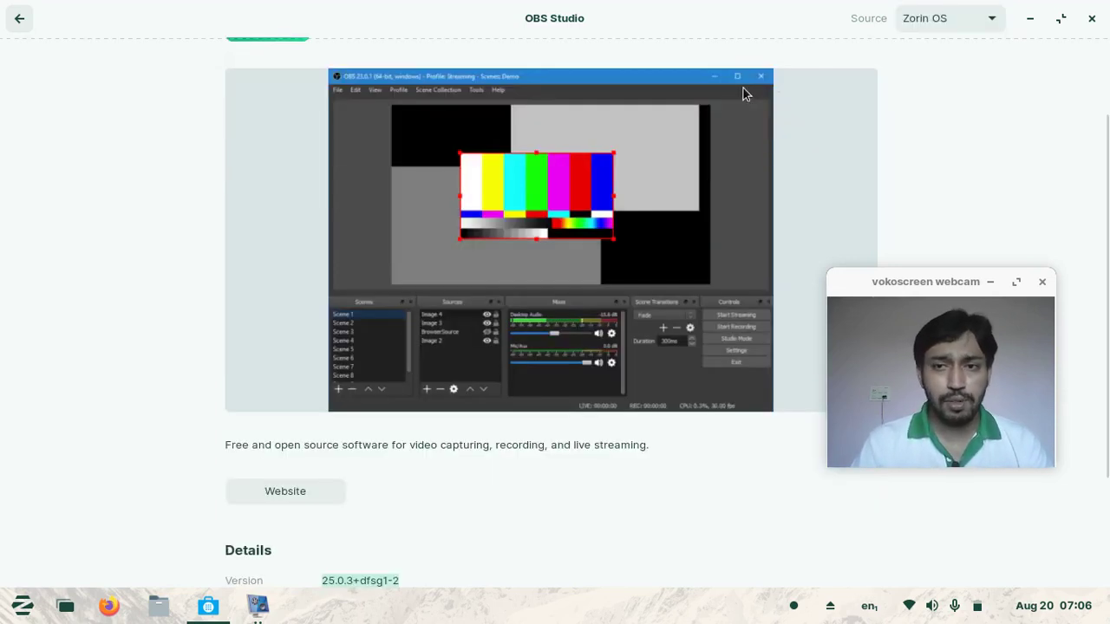
click(19, 19)
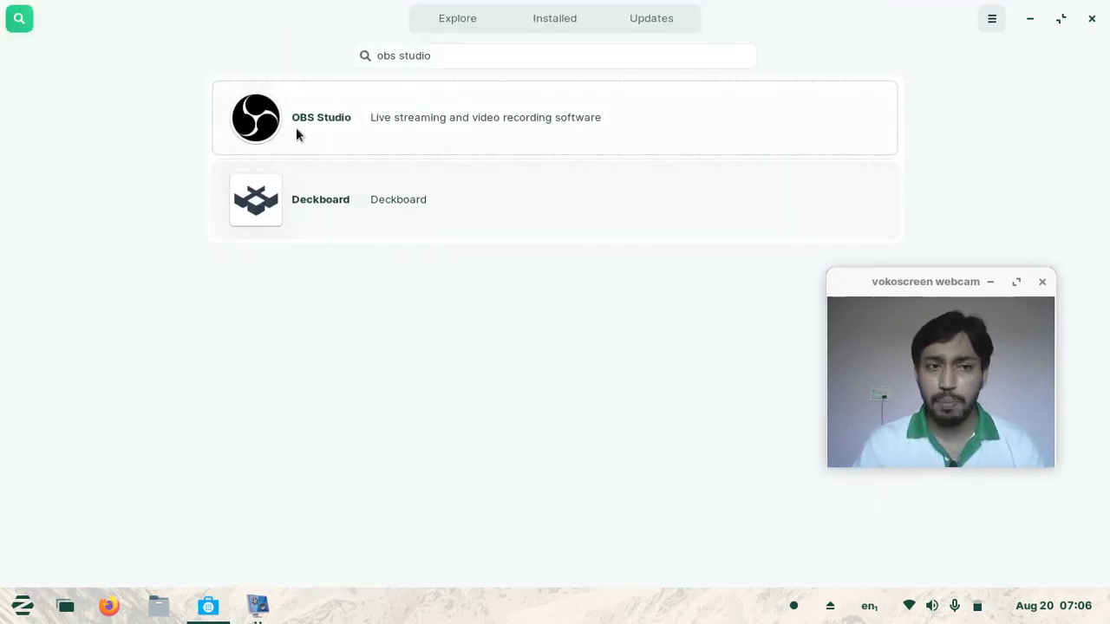
click(466, 25)
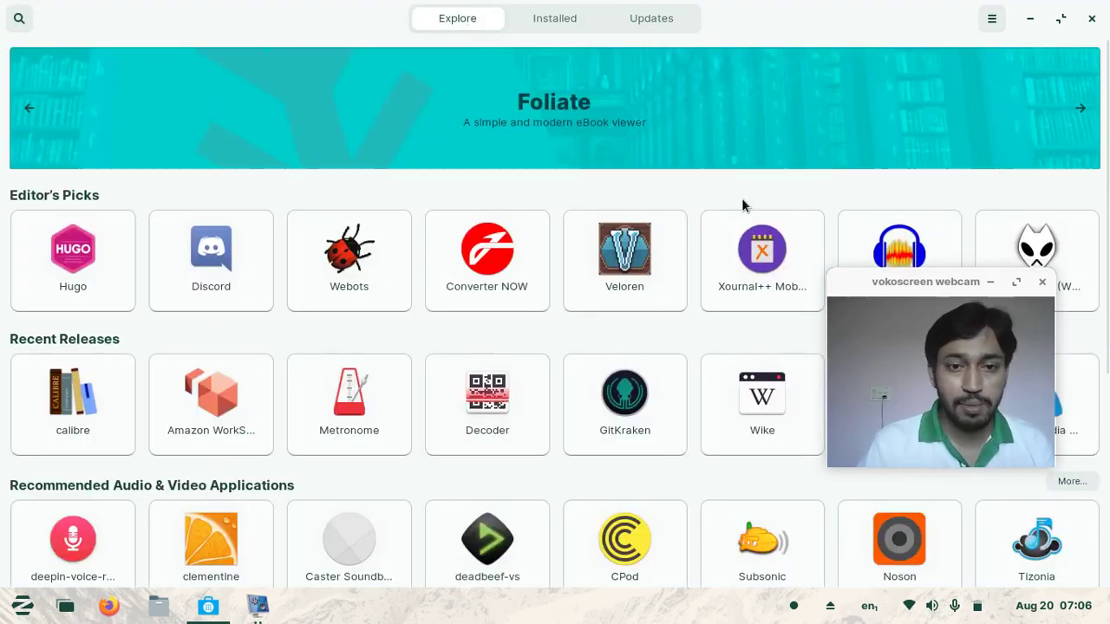
Look over the Explore page's recommended applications once more and close the Software window.
scroll(452, 275, down, 5)
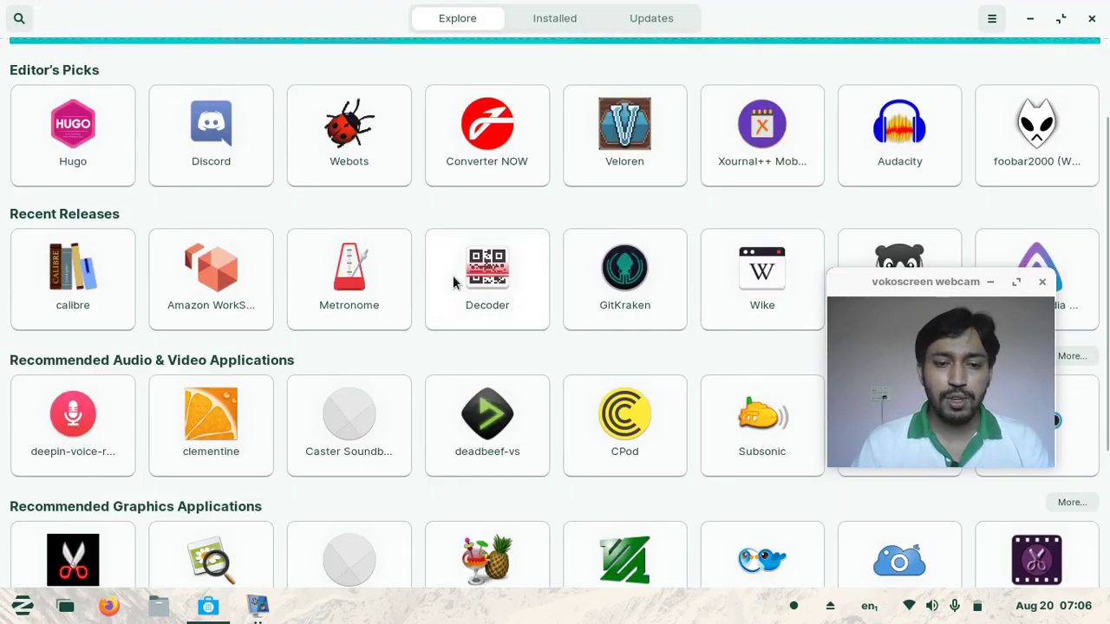
scroll(896, 147, up, 3)
scroll(896, 148, up, 2)
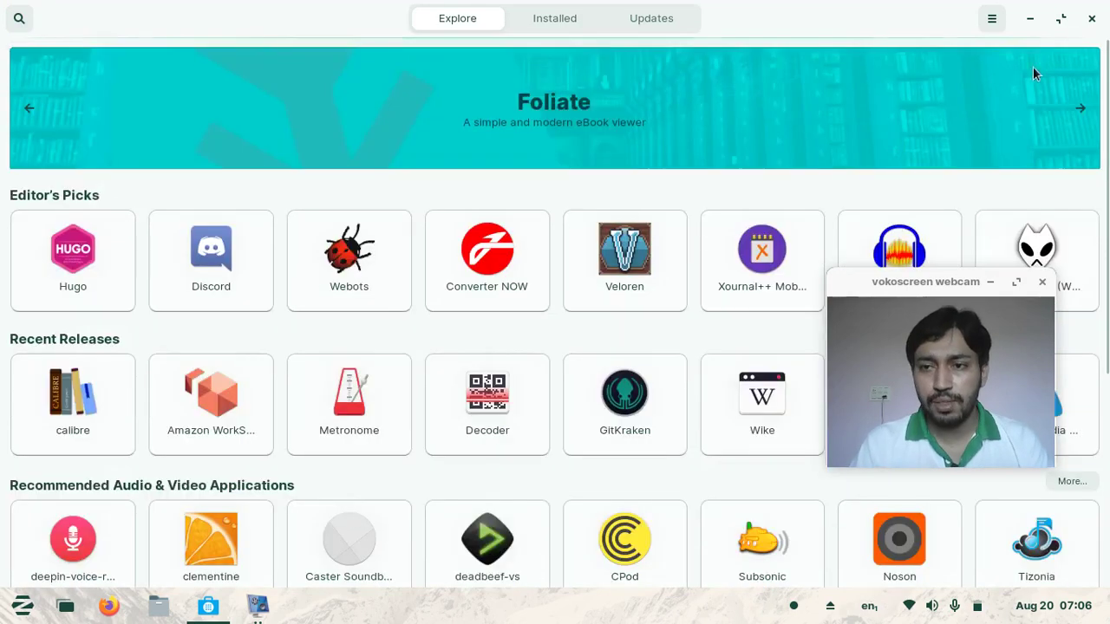
click(1092, 18)
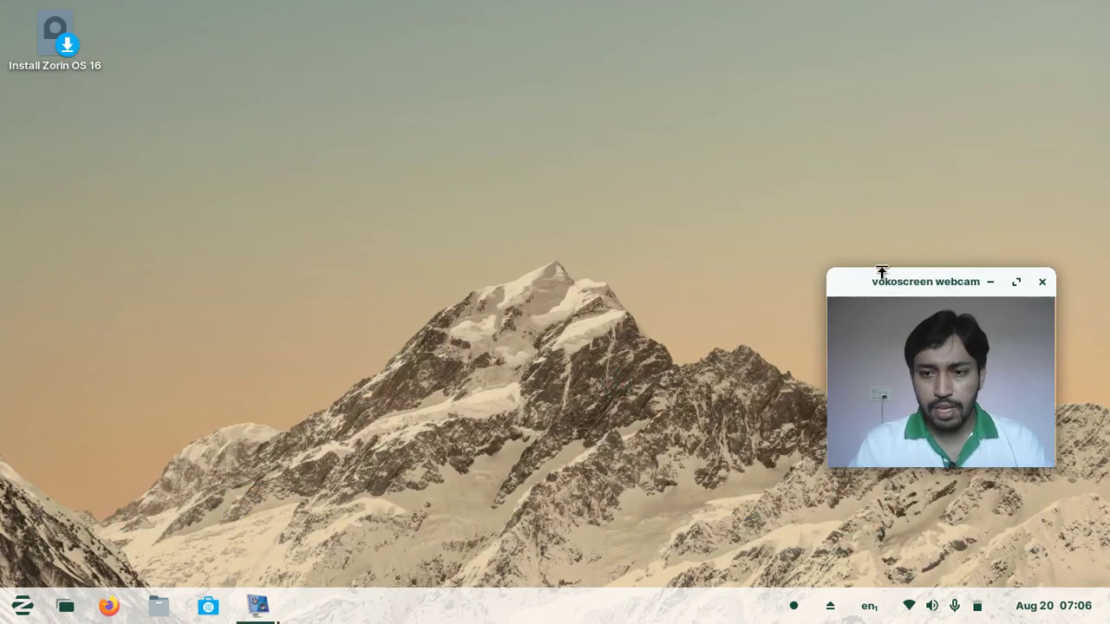
Move the webcam window down against the taskbar and change the desktop background to the palm fronds picture, closing Settings.
drag(895, 290, 948, 410)
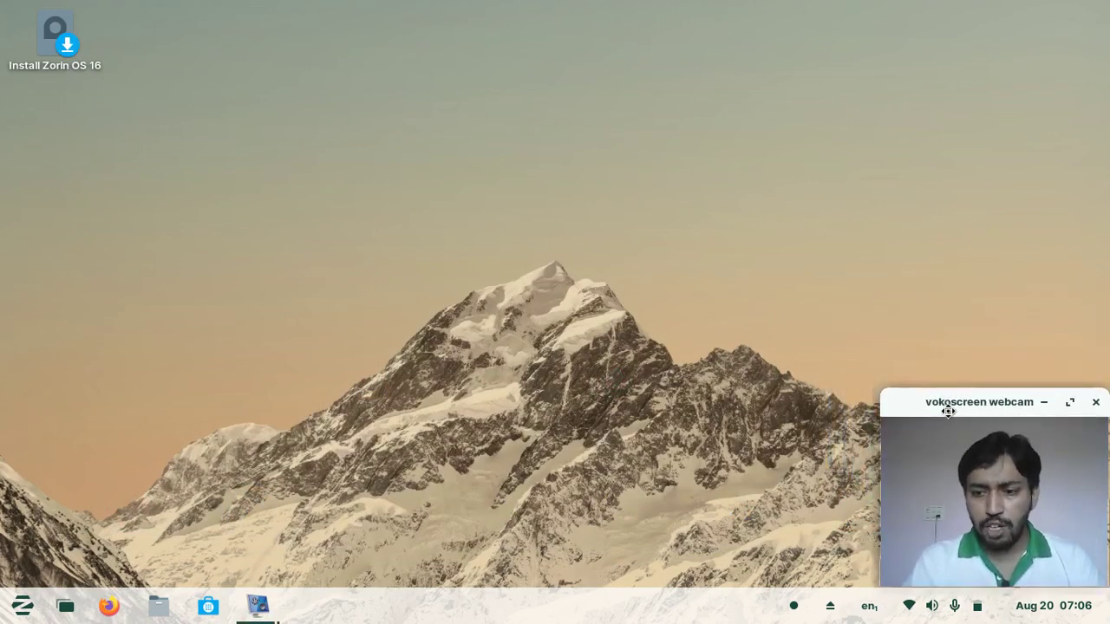
right_click(301, 128)
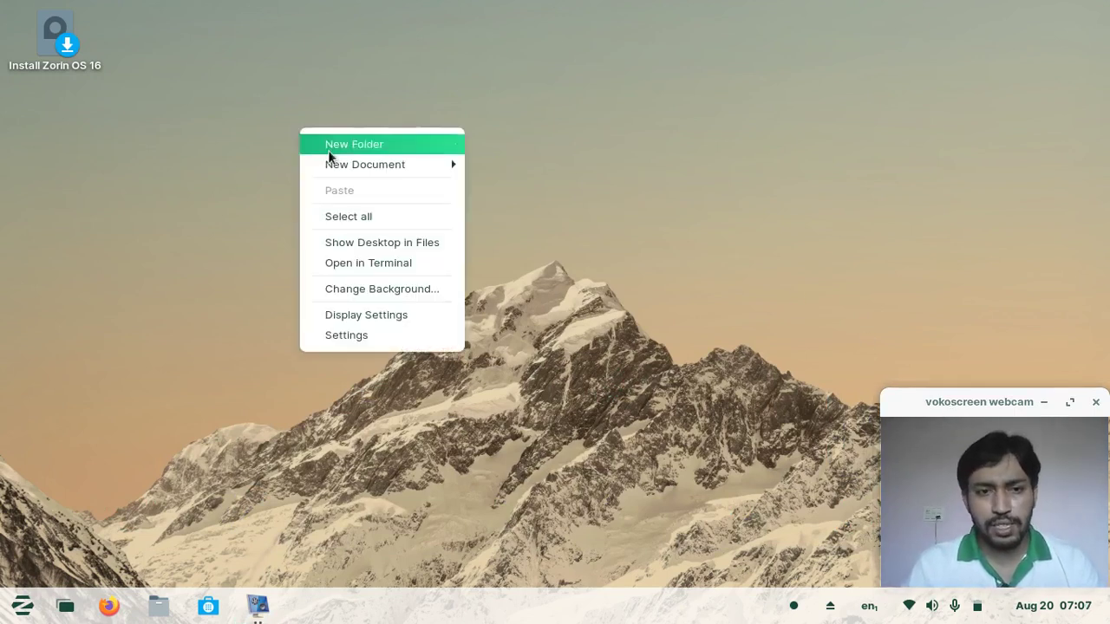
click(356, 293)
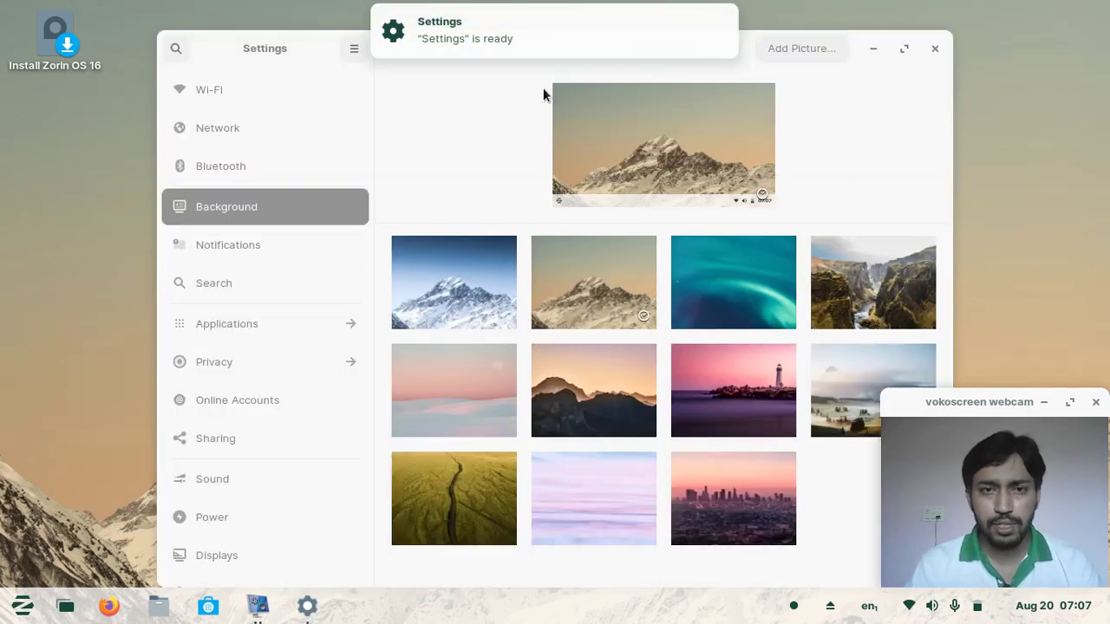
click(719, 24)
drag(688, 49, 550, 49)
scroll(600, 376, down, 4)
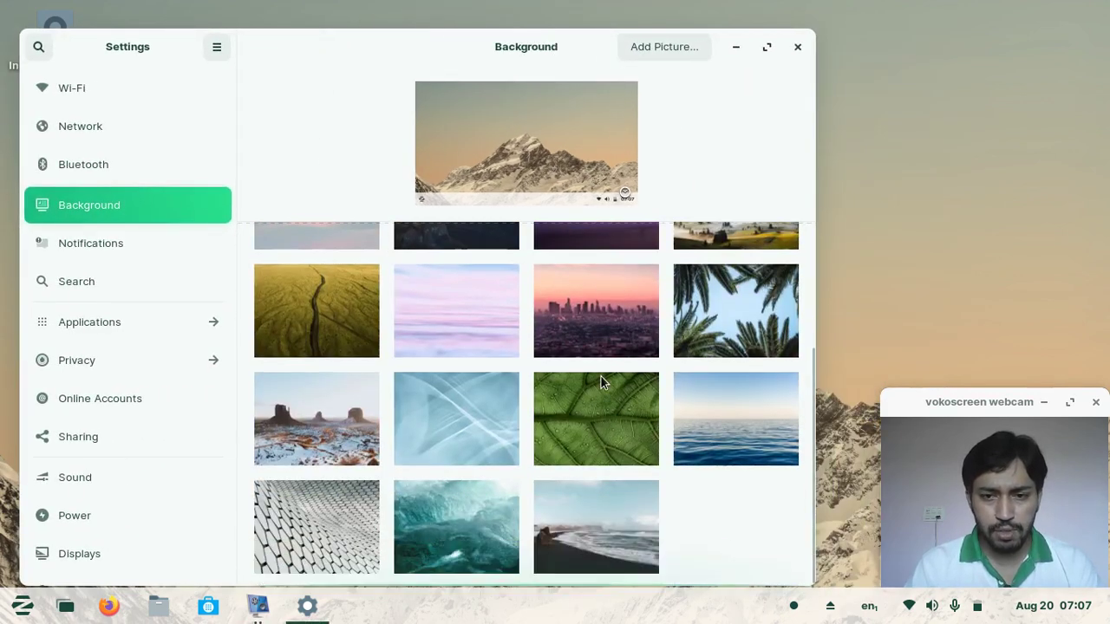
click(737, 301)
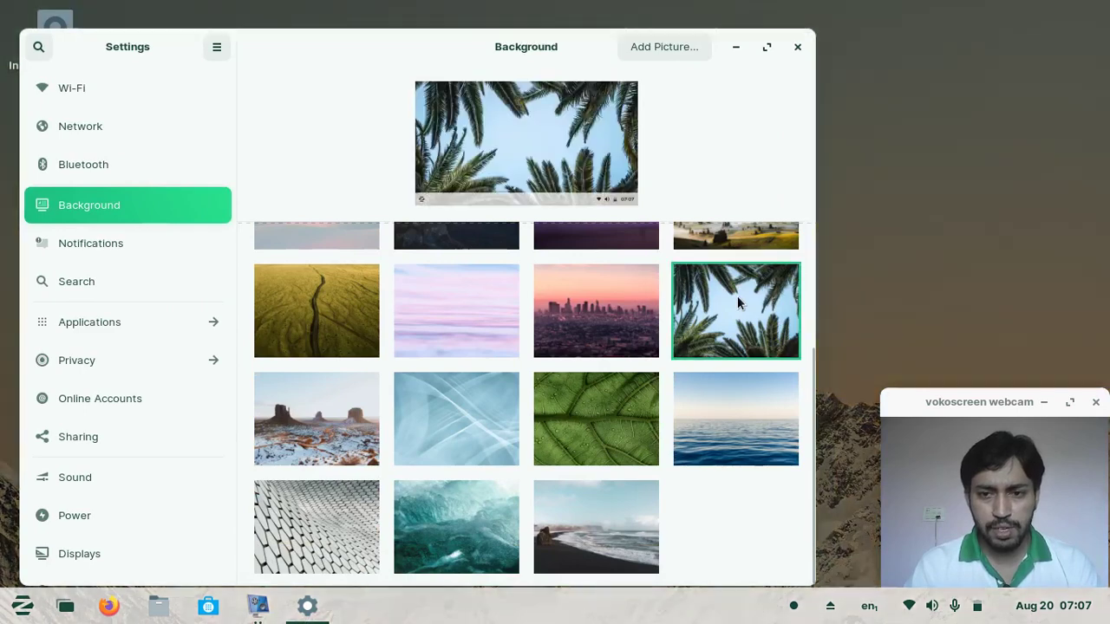
click(798, 47)
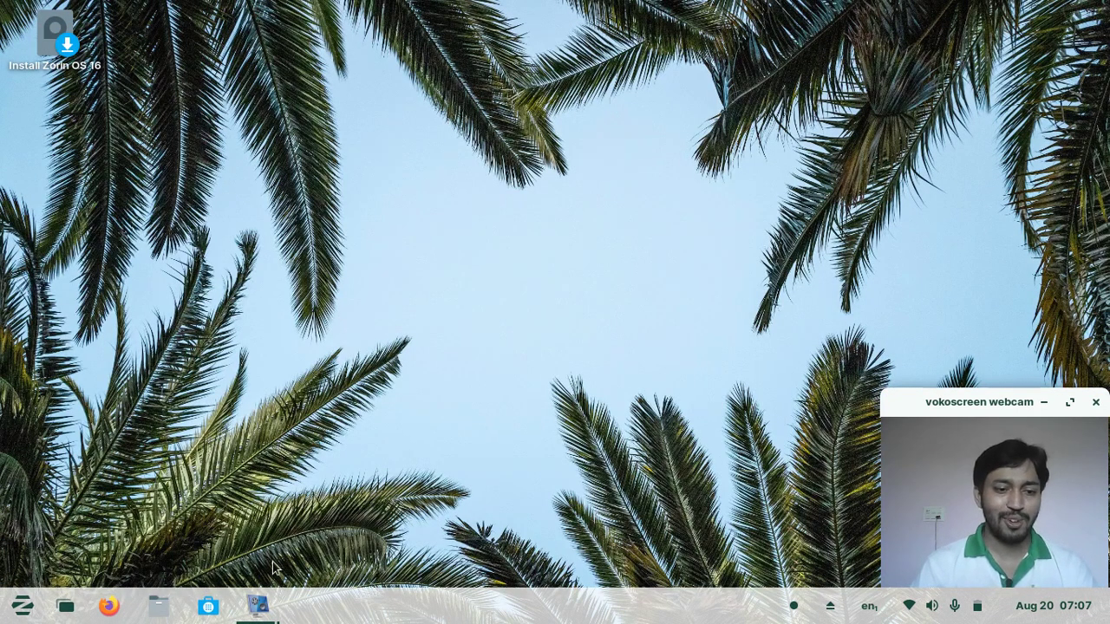
View the Zorin menu's application categories and the keyboard language indicator's options, and return to the bare desktop.
click(19, 607)
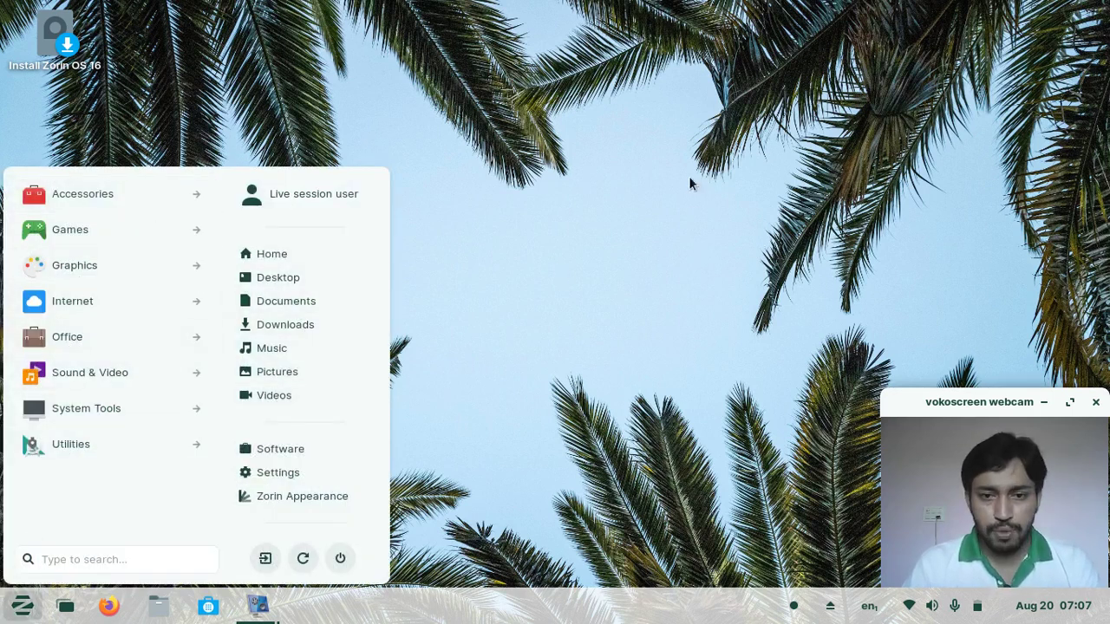
click(690, 224)
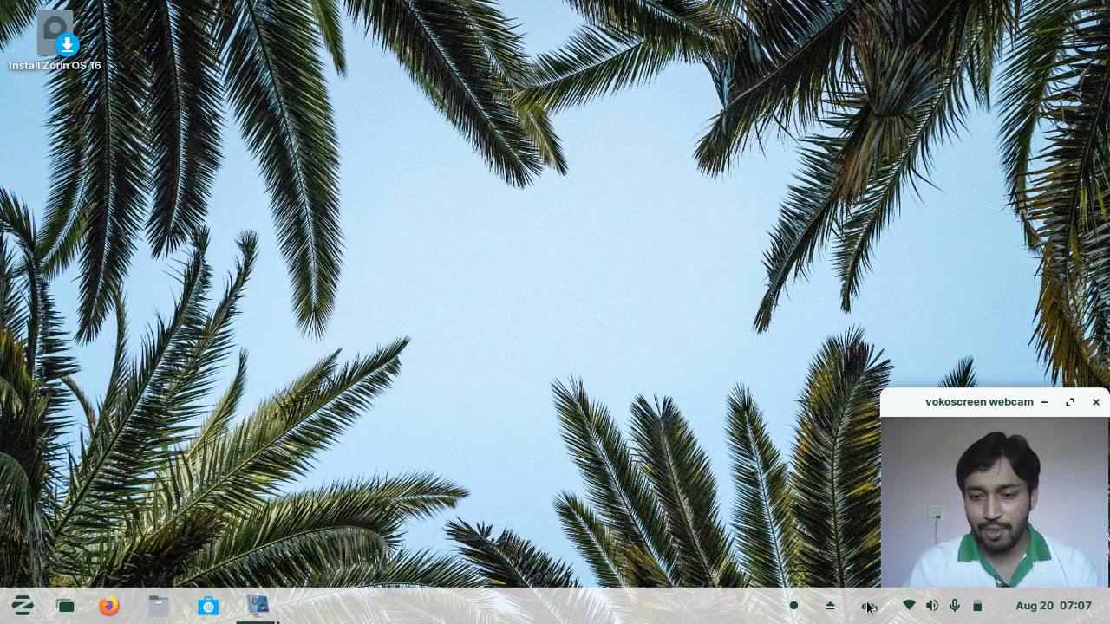
click(870, 614)
click(682, 185)
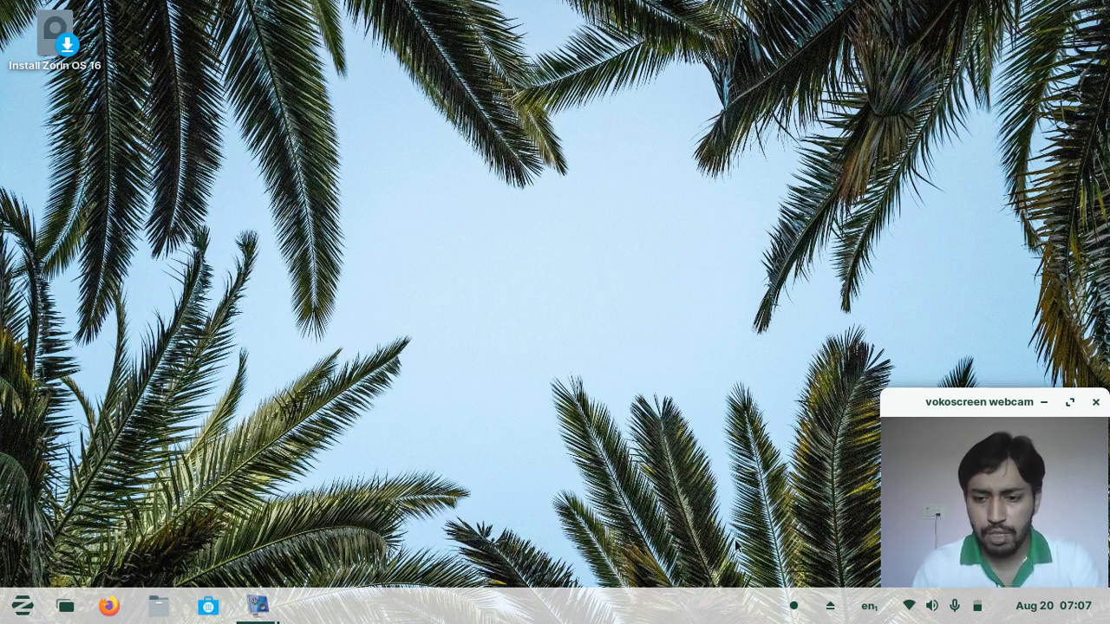
Open the vokoscreen recording controls from its taskbar indicator.
click(793, 608)
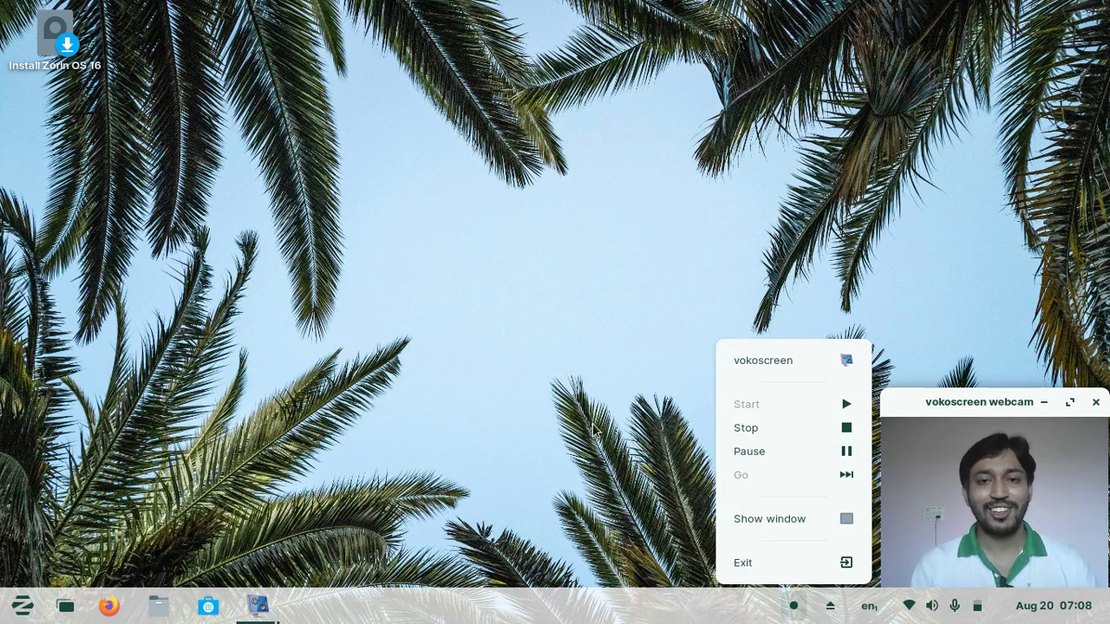